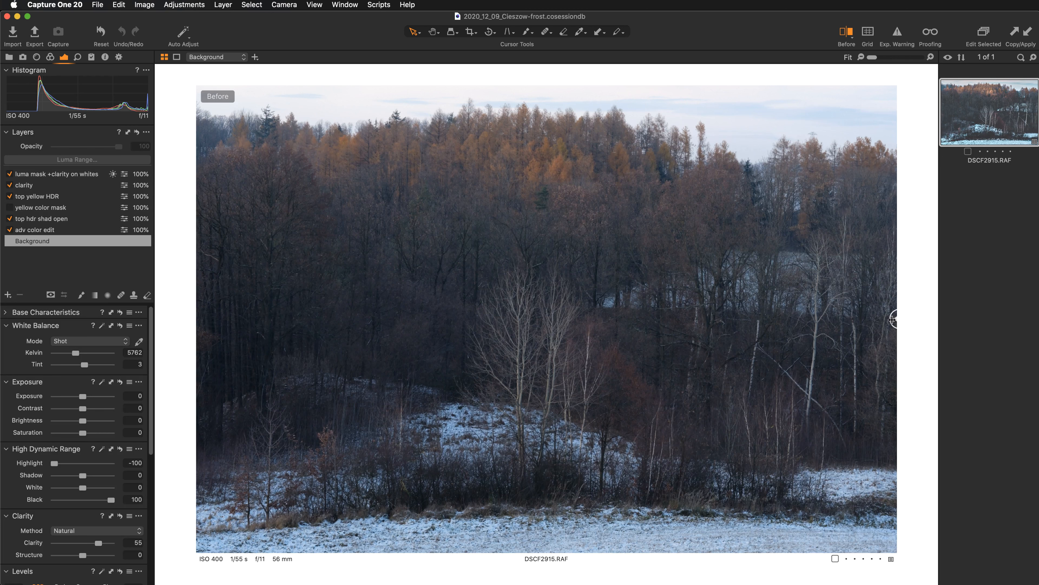
- Wipe the before/after comparison across the edited photo, close it, and create a new unedited variant of the photo
drag(893, 319, 189, 337)
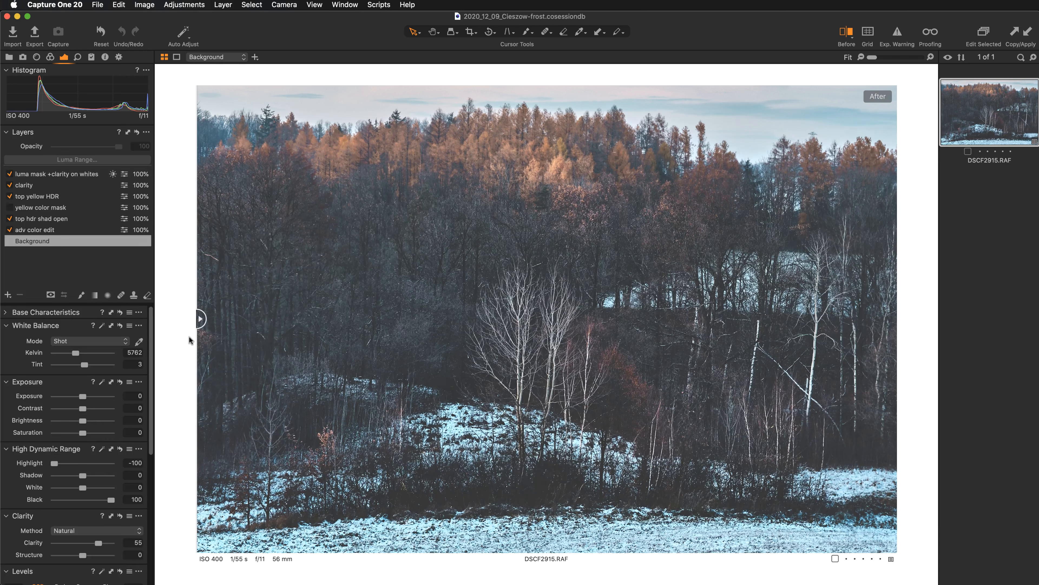
drag(200, 318, 187, 361)
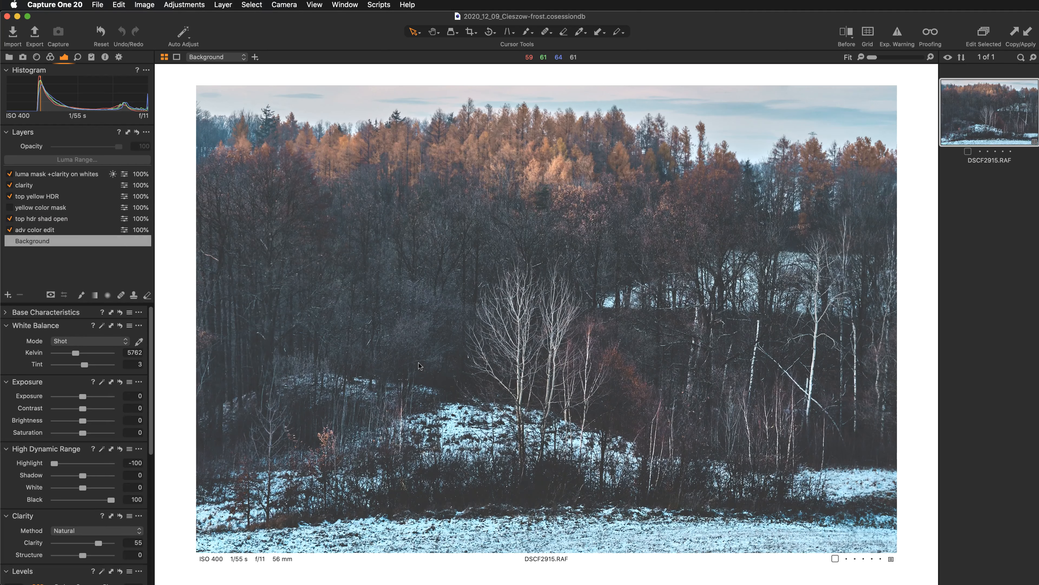
right_click(664, 189)
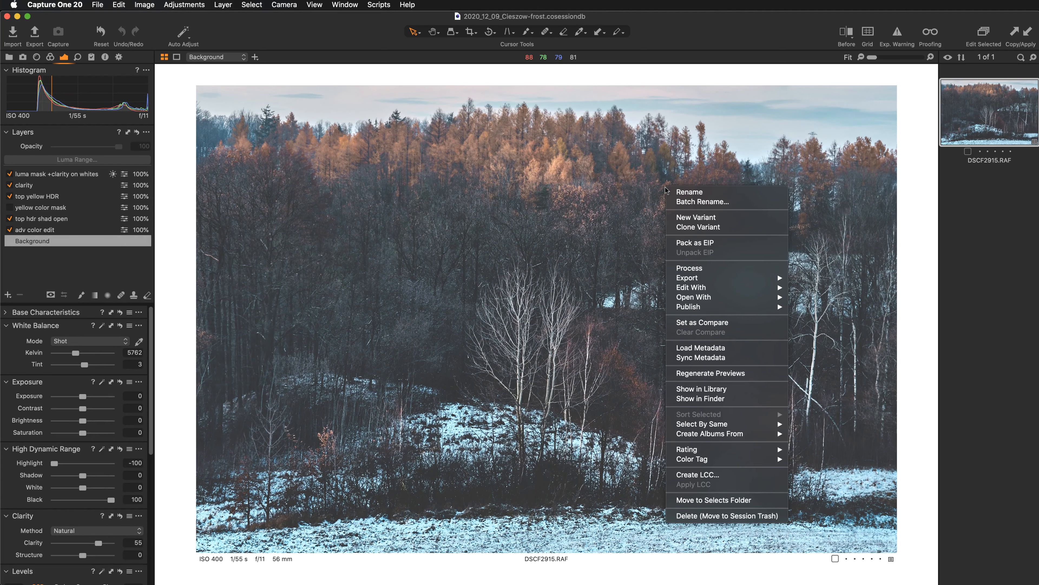
click(695, 218)
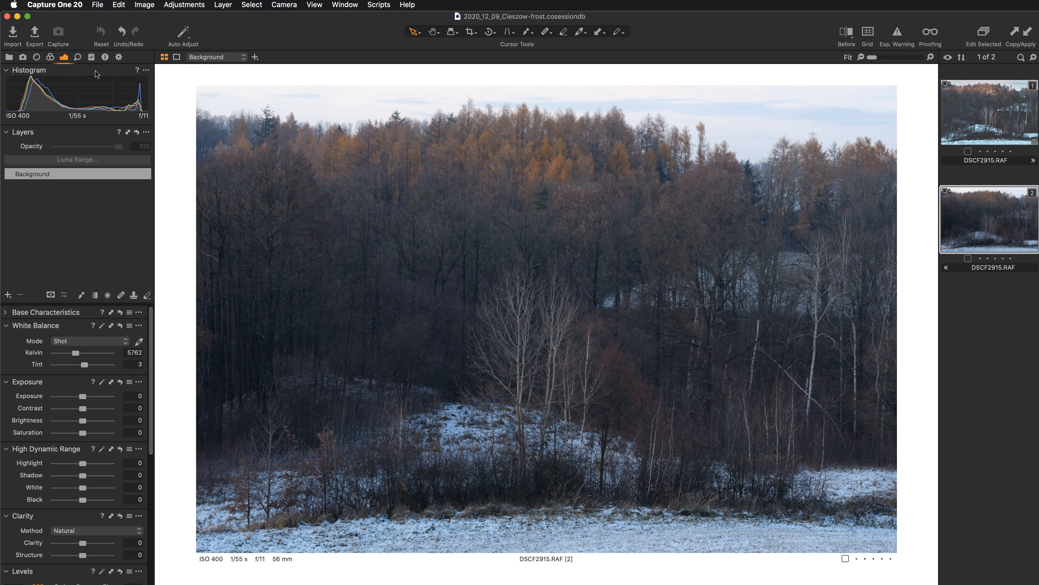
- Float the Histogram tool over the photo and dock it back above the Layers tool
drag(94, 73, 266, 176)
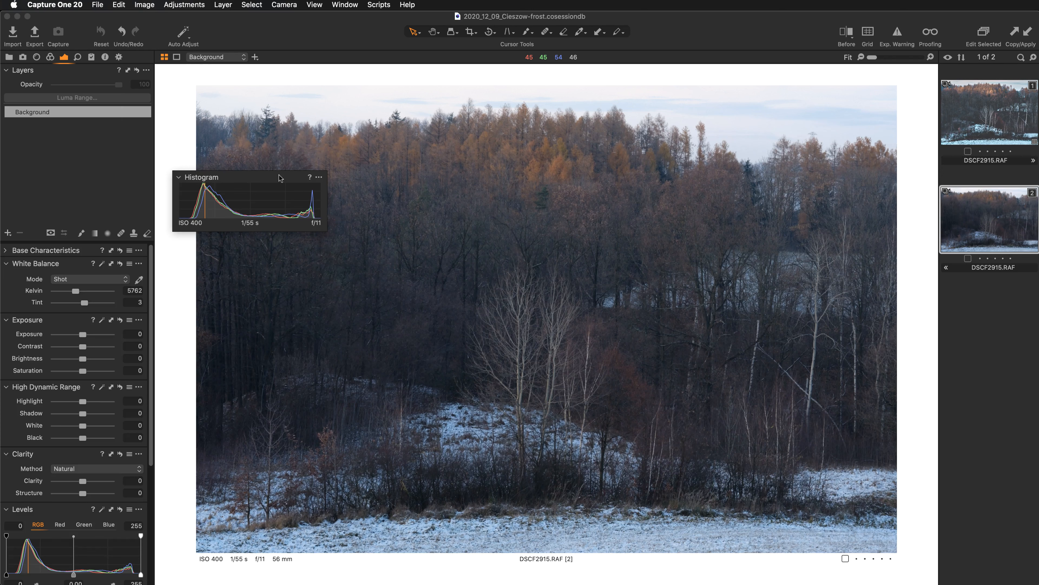
drag(281, 177, 107, 74)
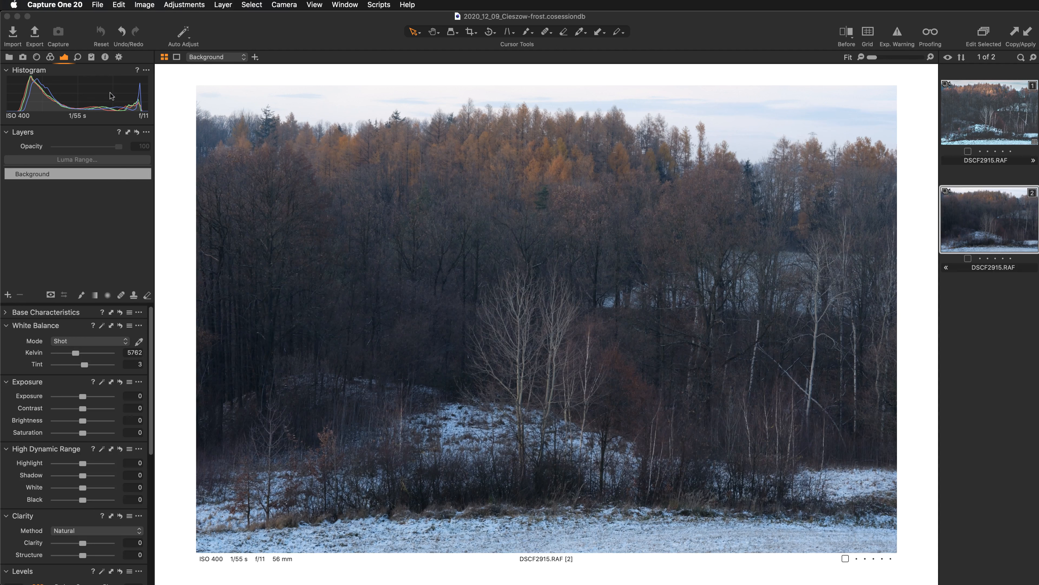
- Detach the Levels tool, auto-adjust the new variant's levels, and place the floating tool beside the Histogram
scroll(64, 538, down, 10)
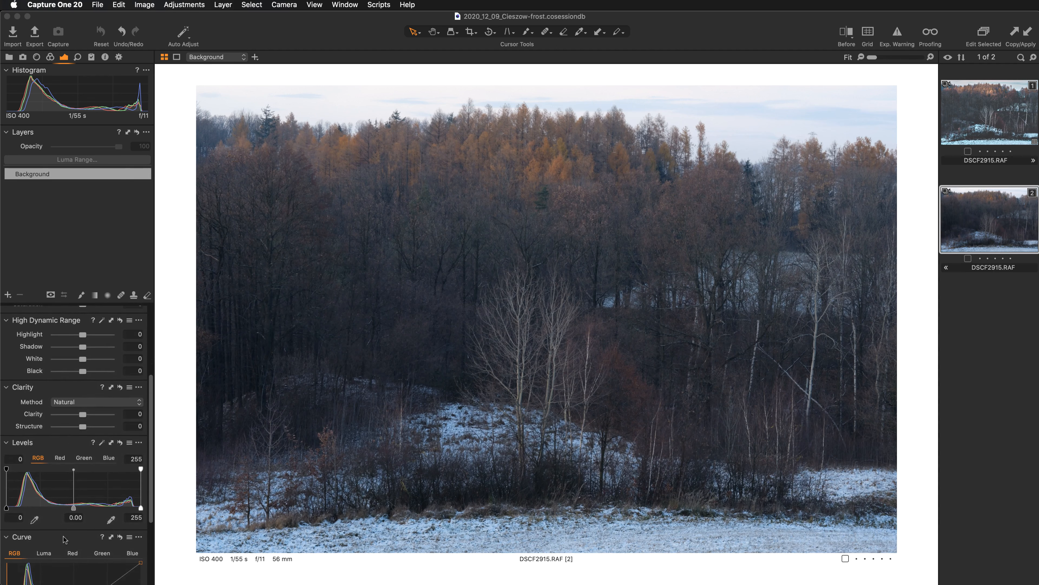
drag(62, 369, 226, 490)
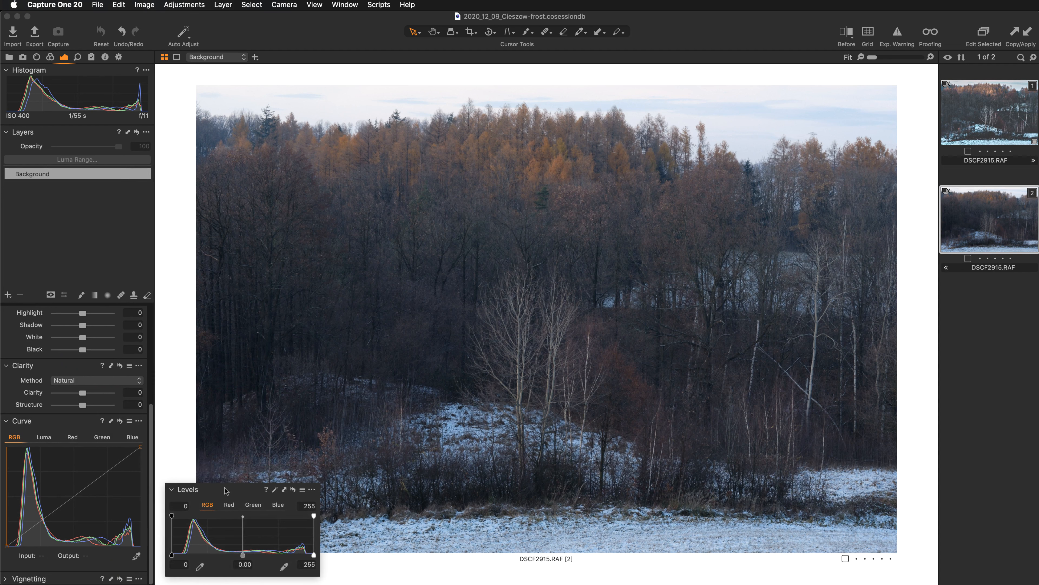
click(274, 490)
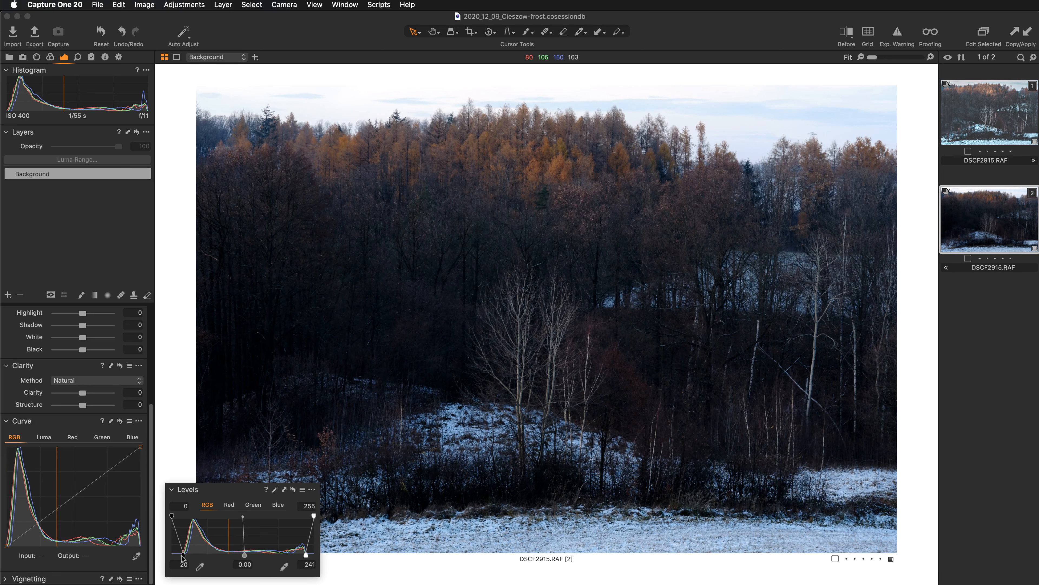
drag(240, 491, 234, 77)
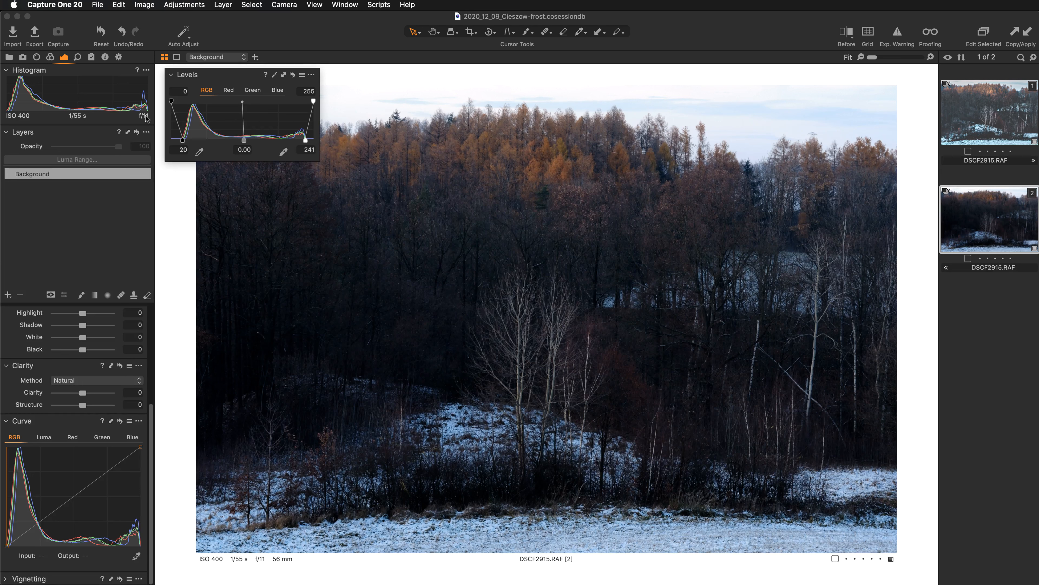
- Reset the variant's adjustments, auto-adjust its levels again, and reset the Levels tool
click(101, 35)
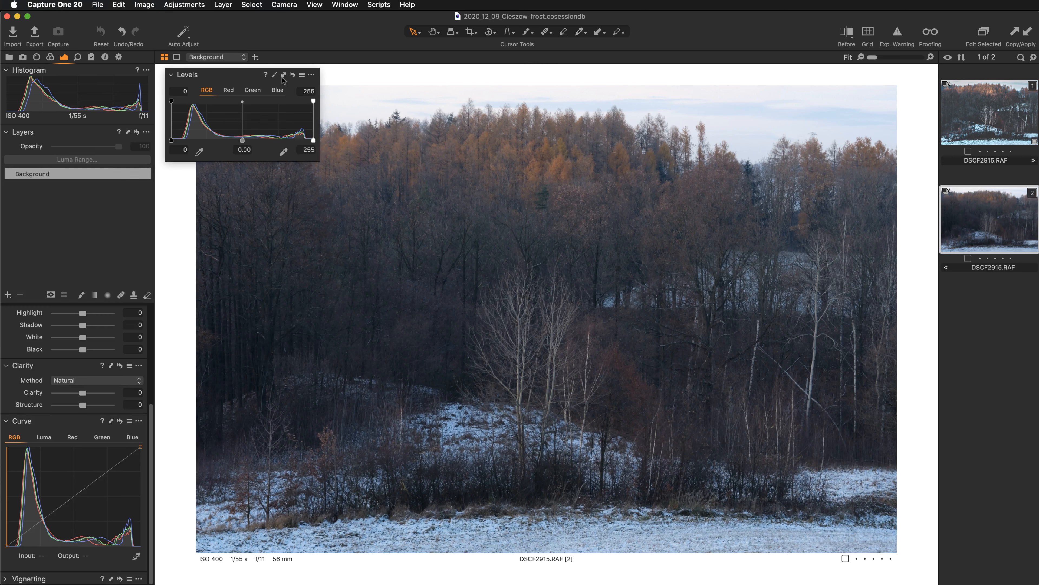
click(275, 75)
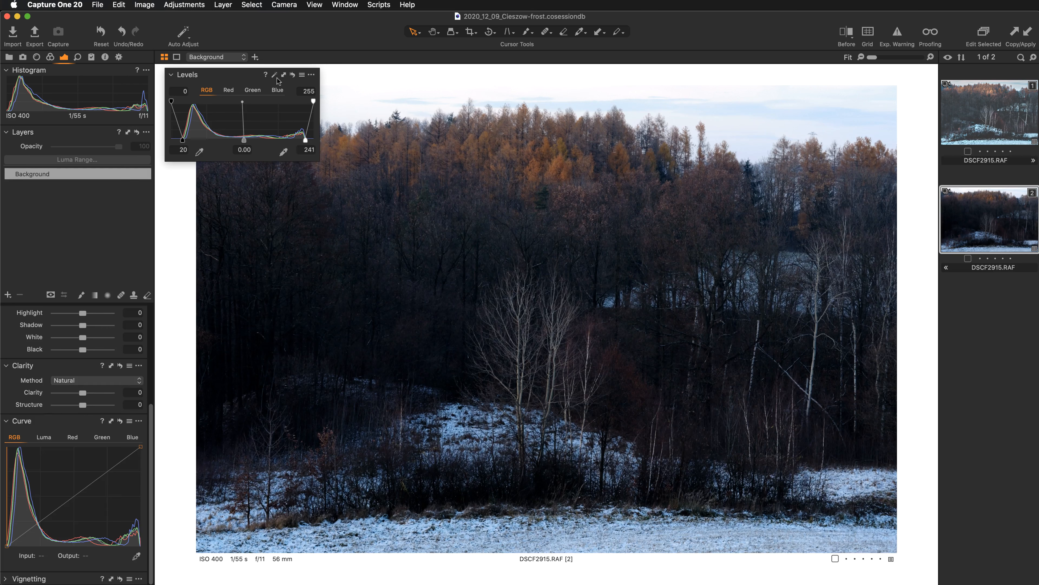
click(293, 76)
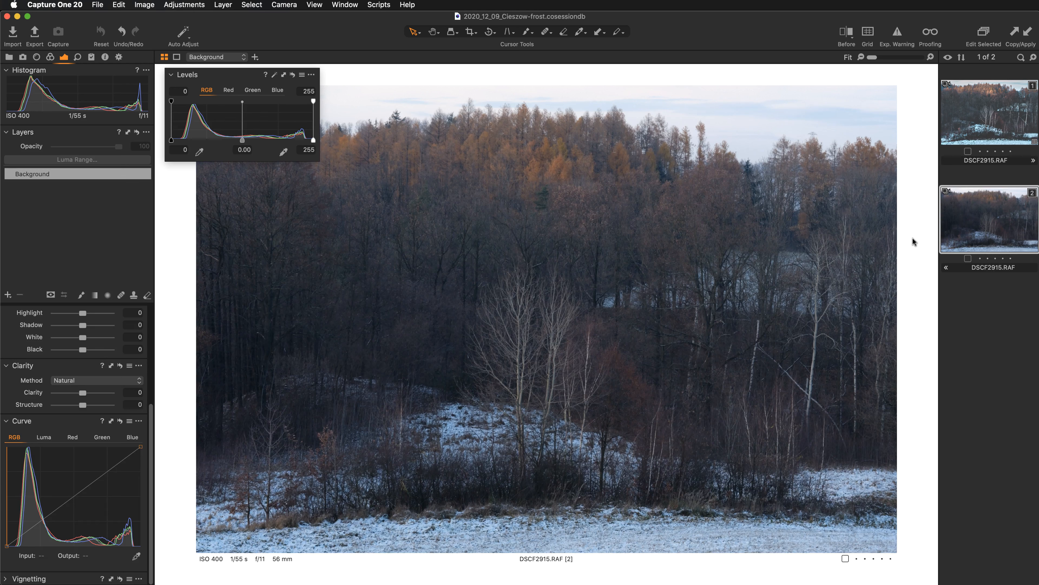
- Compare the edited first variant with the unedited second variant
click(968, 110)
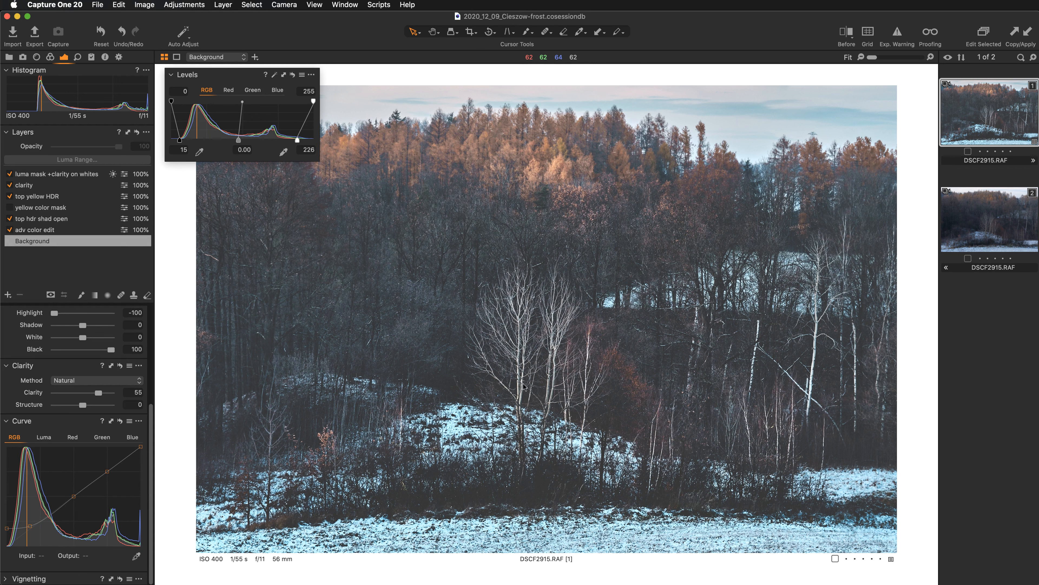
click(983, 217)
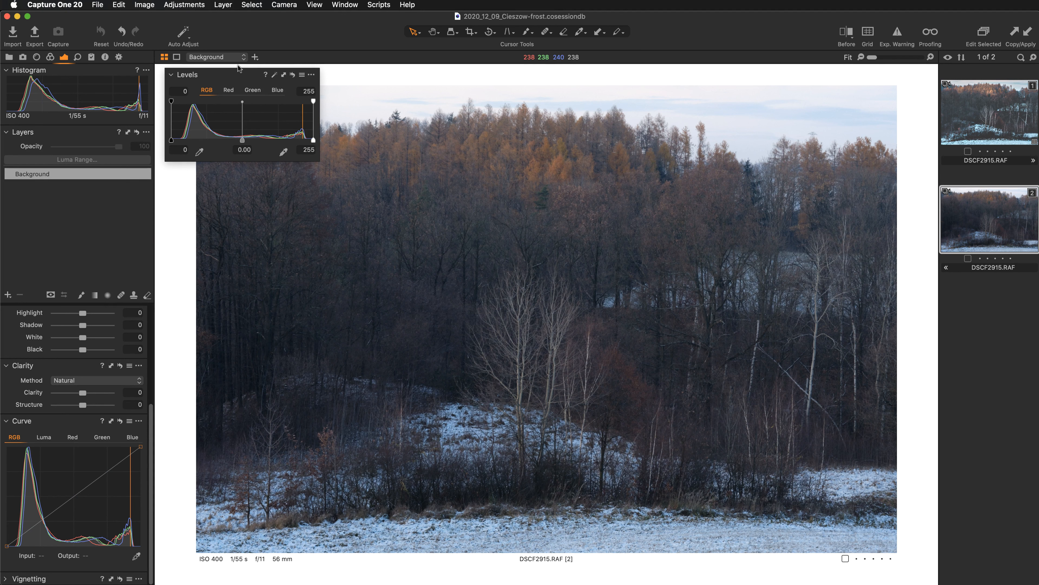
- Dock the Levels tool directly below the Histogram and move the Layers tool above both
drag(238, 73, 84, 158)
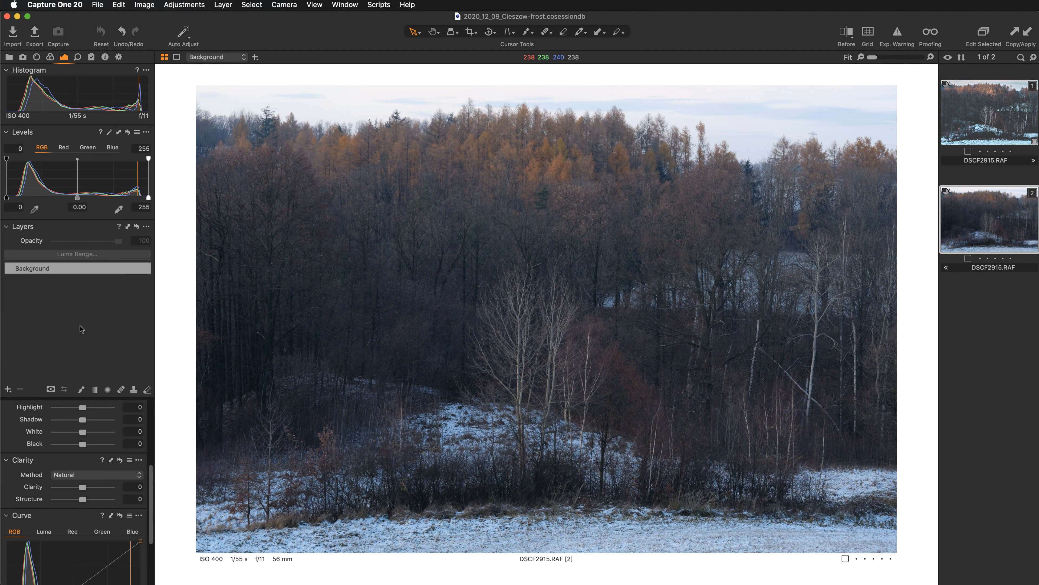
drag(68, 226, 70, 99)
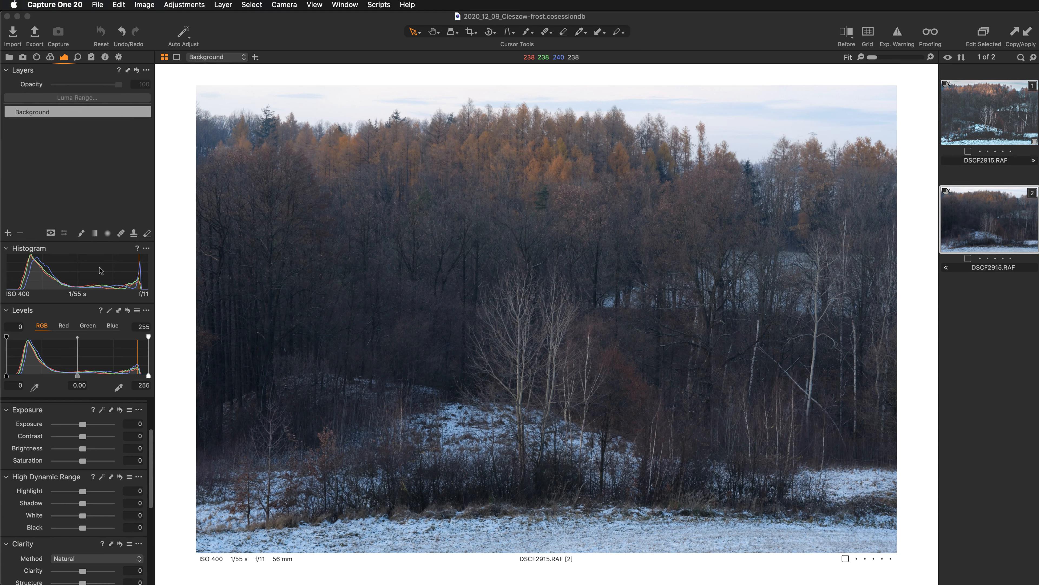
- Detach the High Dynamic Range tool and place it as a floating tool over the photo
scroll(85, 414, down, 5)
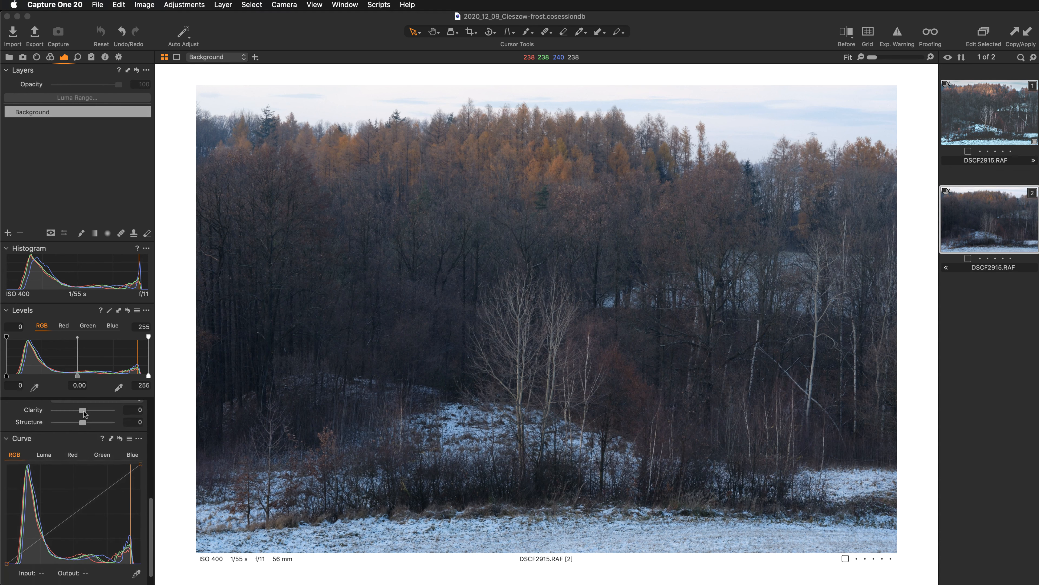
scroll(83, 411, up, 5)
drag(53, 525, 223, 93)
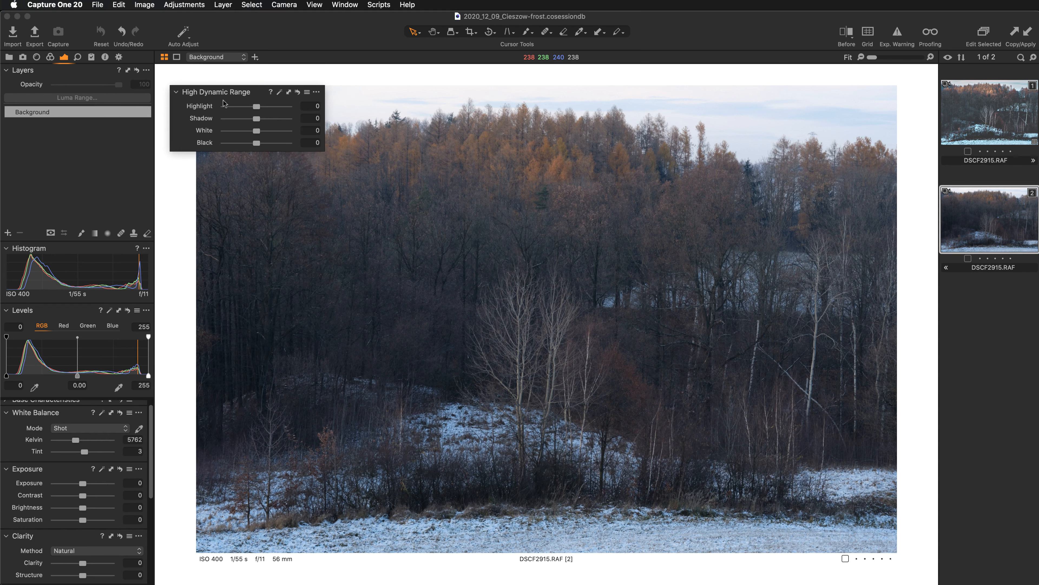
drag(251, 91, 241, 171)
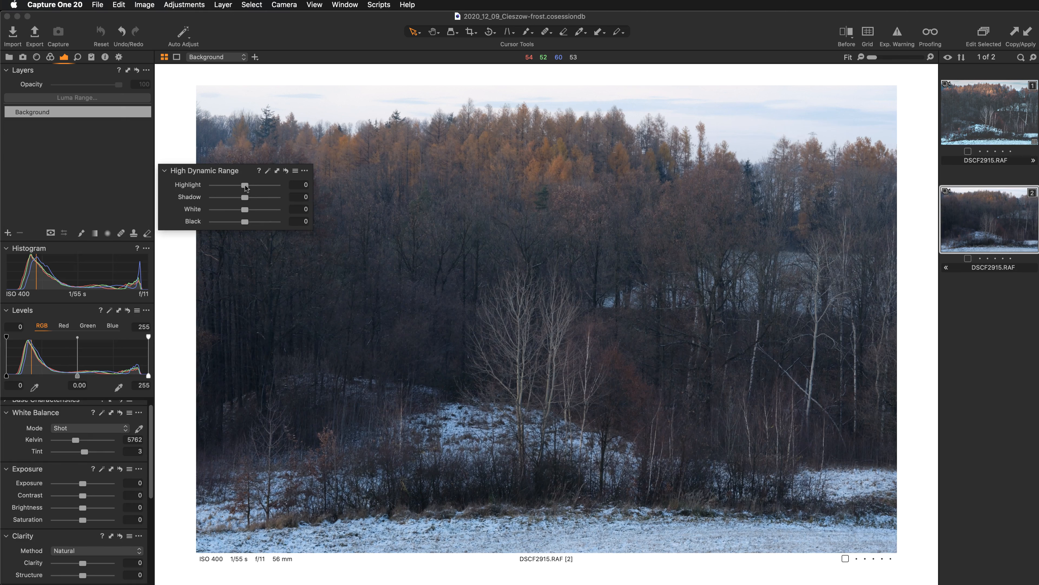
- Try the High Dynamic Range Highlight at -100 and back at 0, settling on -46
drag(246, 186, 197, 188)
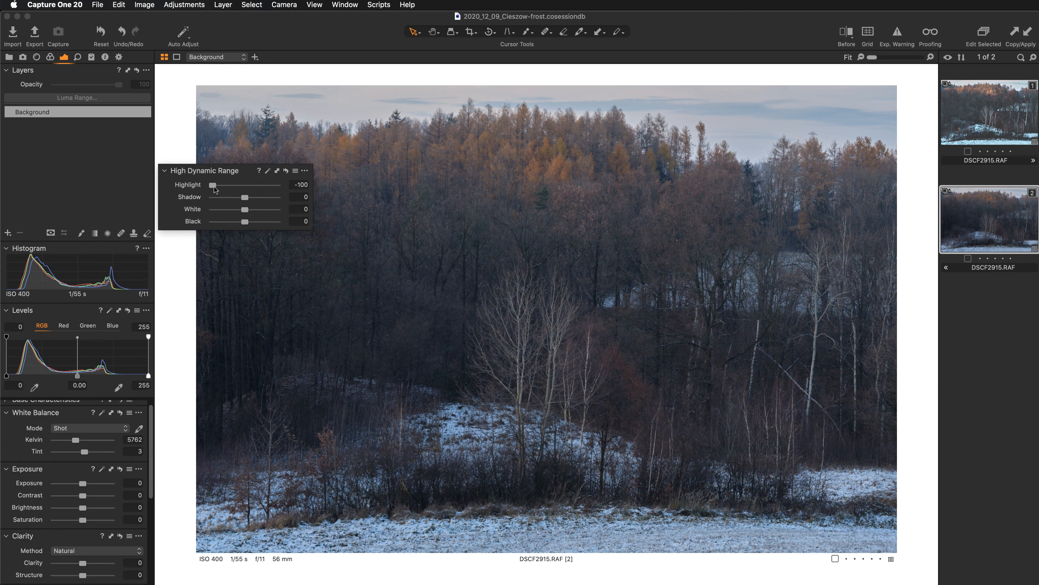
drag(212, 186, 231, 187)
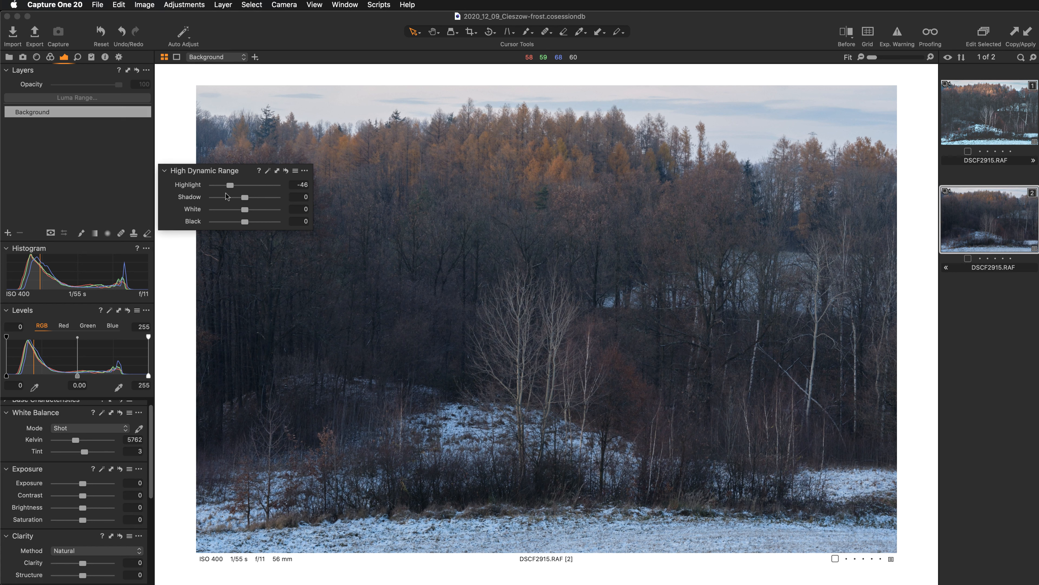
double_click(187, 185)
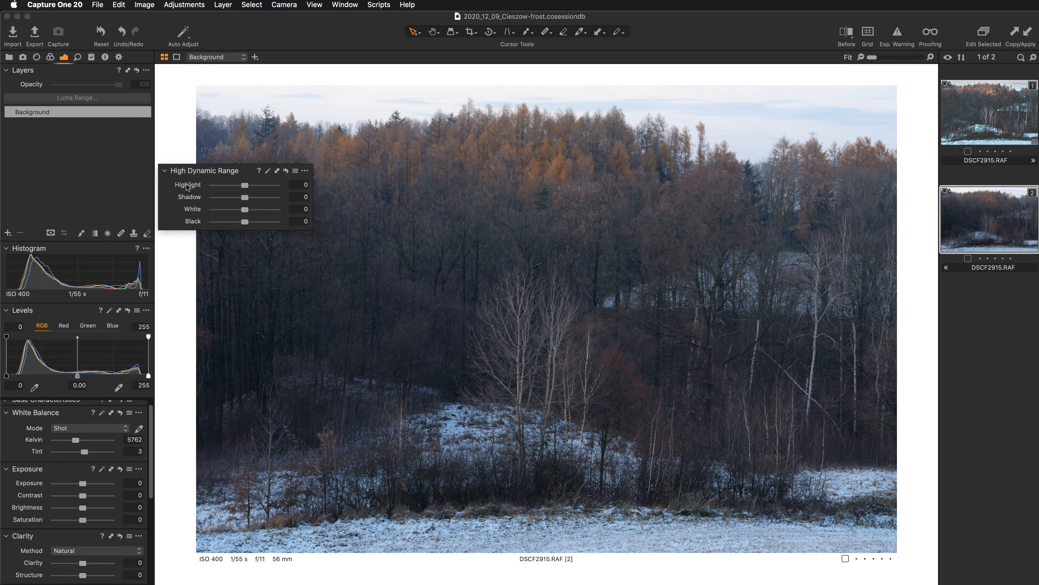
click(230, 186)
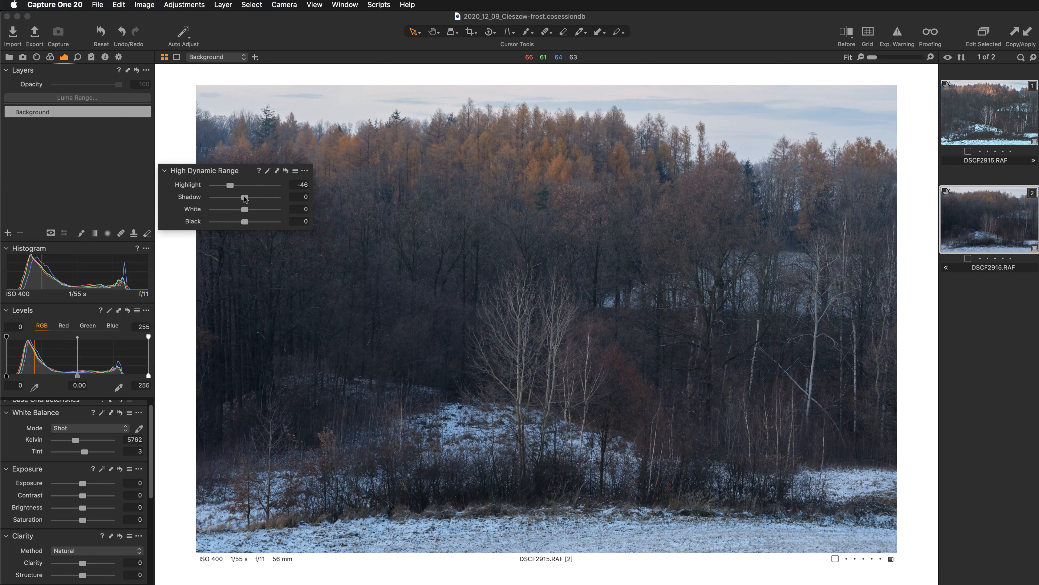
- Try a High Dynamic Range Shadow value of 73, reset it, and set Black to 90
drag(244, 197, 268, 199)
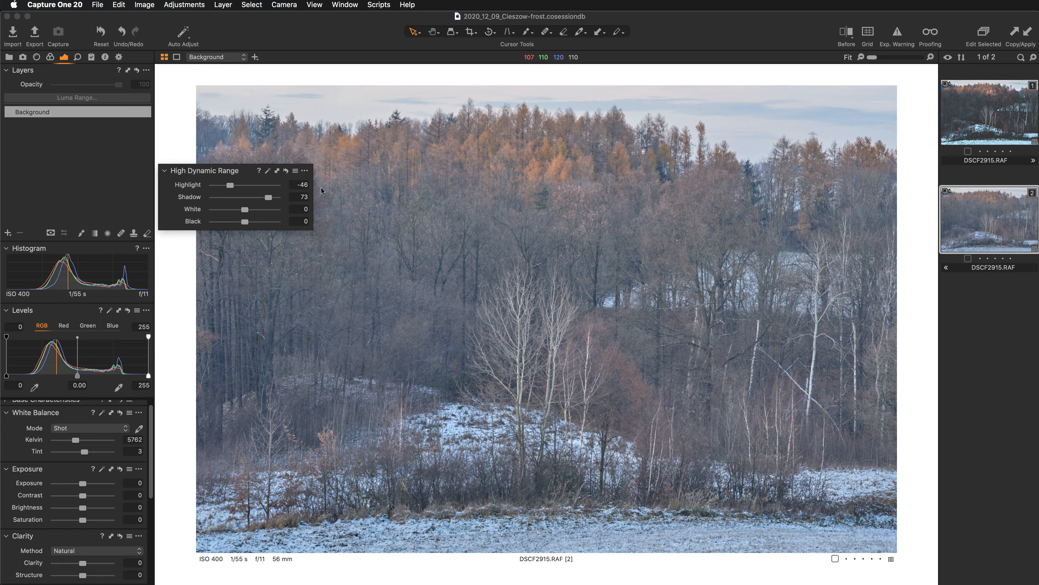
double_click(269, 198)
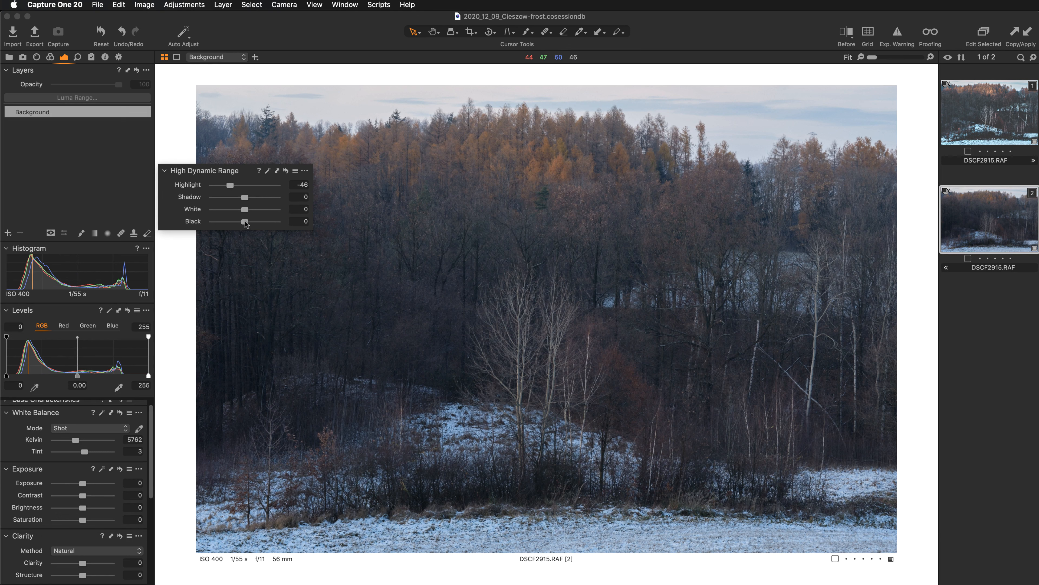
drag(245, 221, 273, 222)
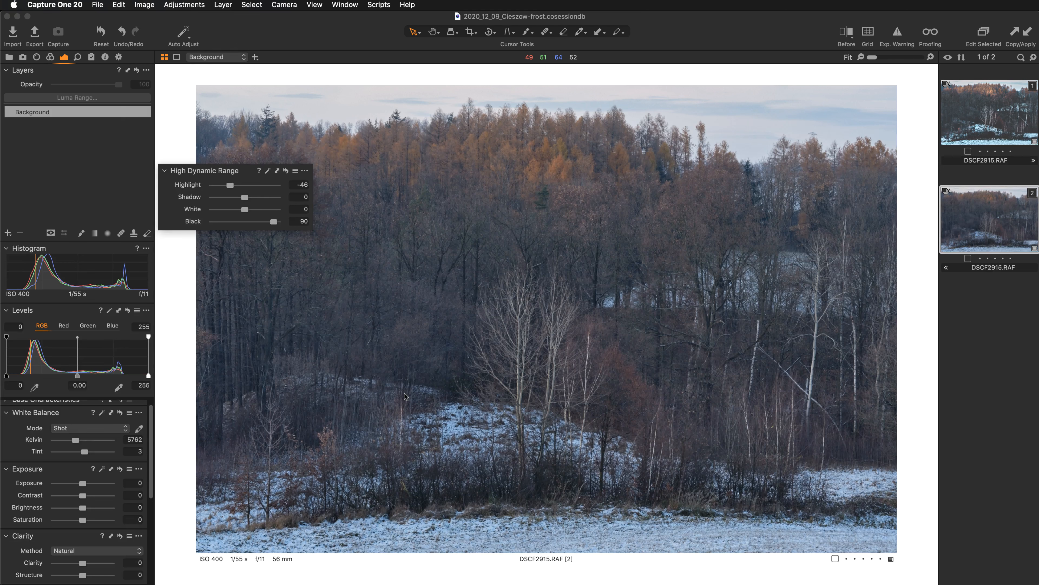
- Auto-adjust the photo's levels after the High Dynamic Range changes
click(64, 310)
click(64, 310)
click(110, 311)
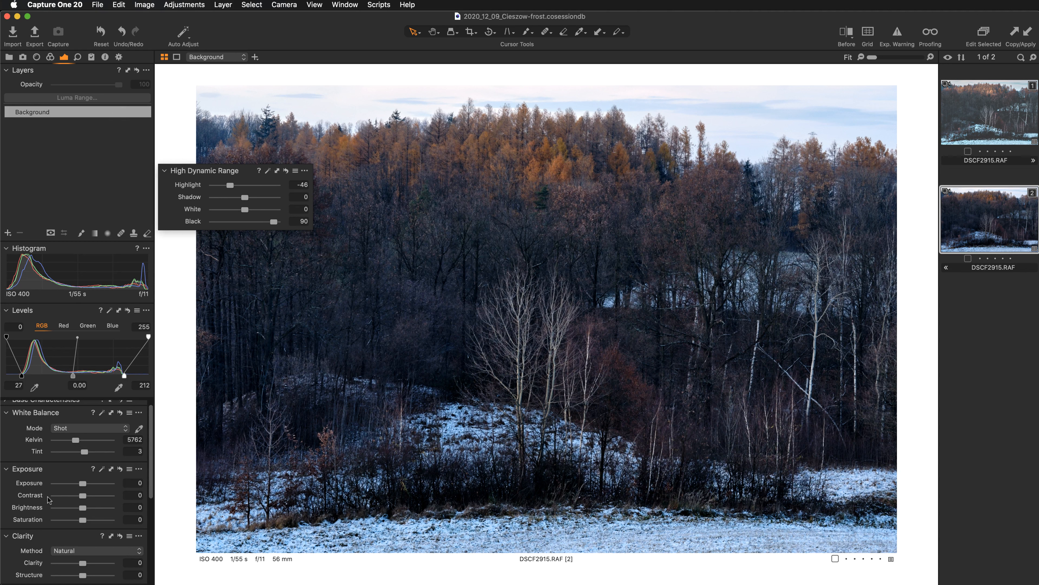
- Dock the High Dynamic Range tool below Layers, collapse it, and expand the Layers tool
drag(245, 172, 94, 247)
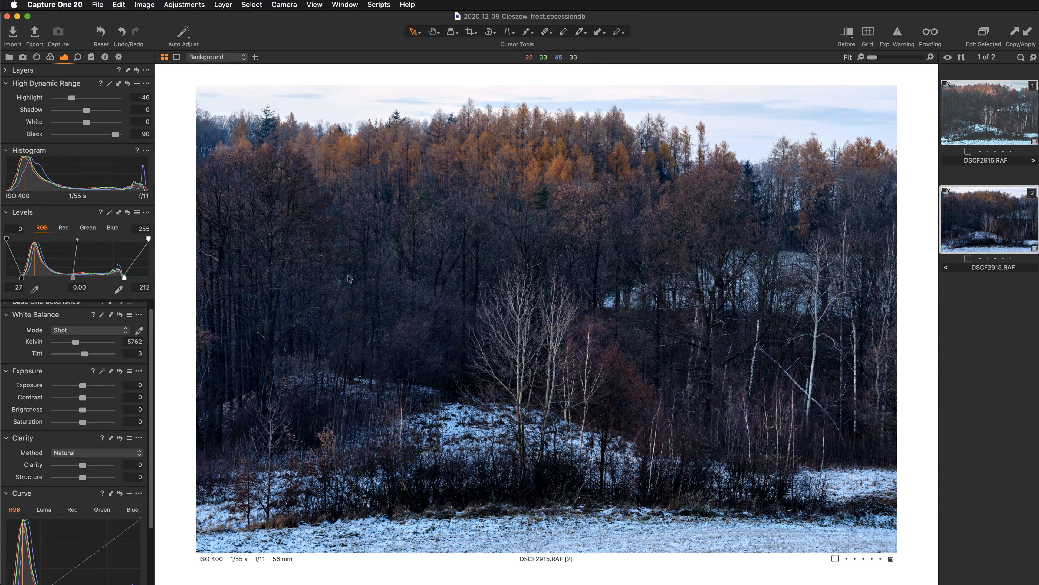
click(6, 70)
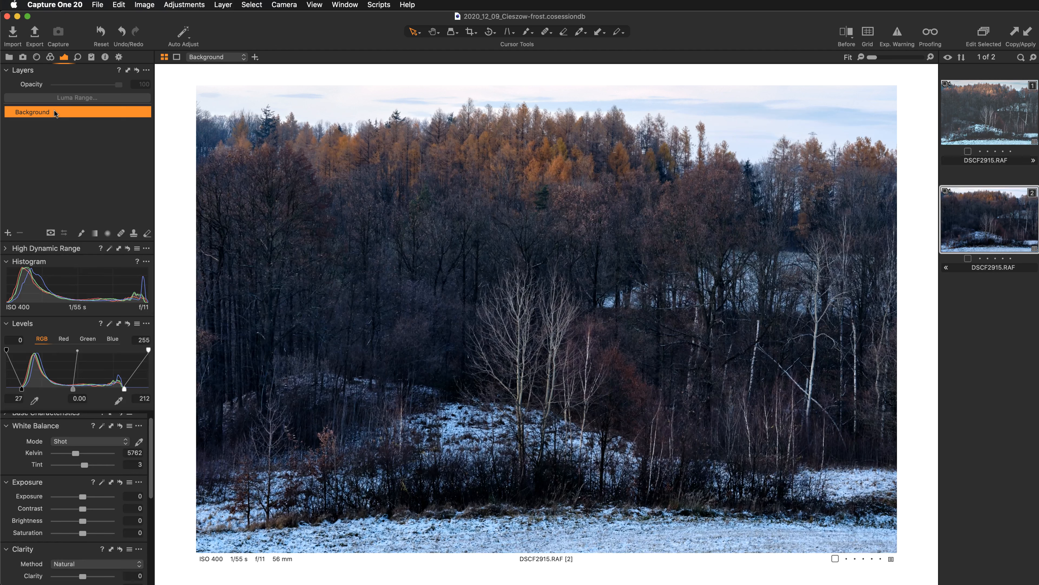
- Detach and enlarge the Curve tool, hide the thumbnail browser, and place the floating curve beside the Layers tool
scroll(70, 453, down, 5)
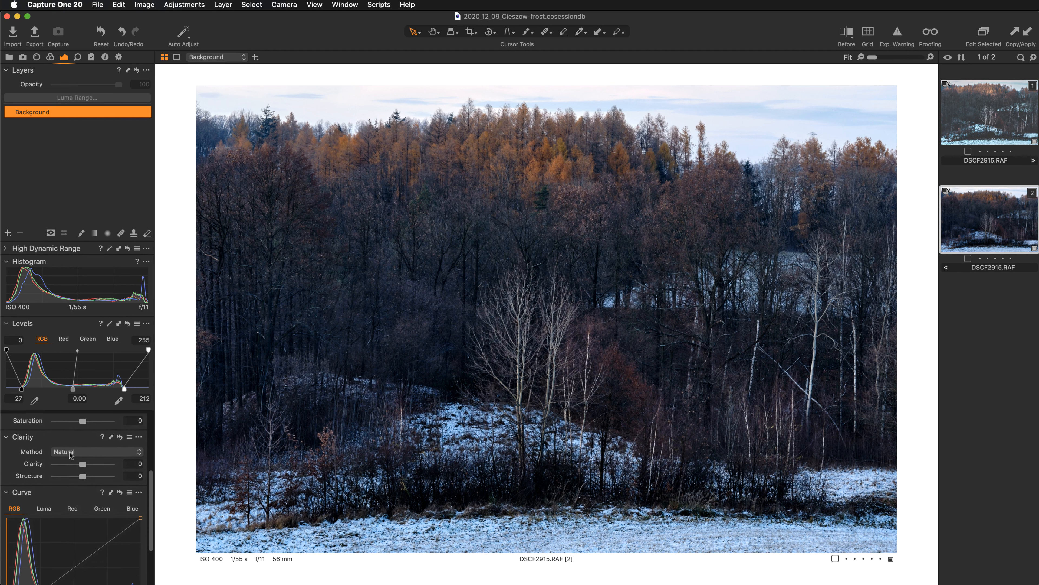
drag(70, 477, 242, 302)
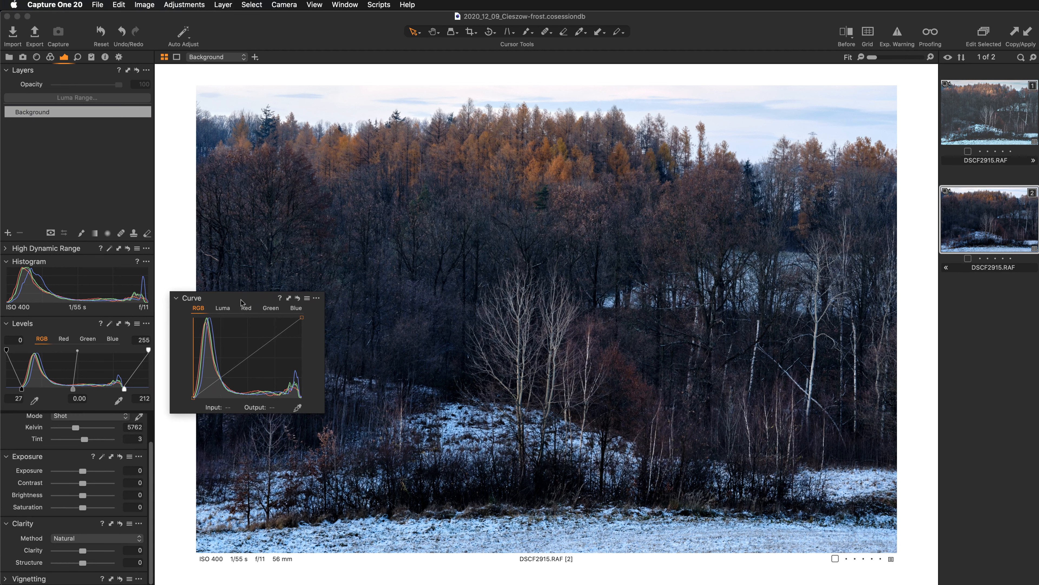
drag(324, 412, 344, 532)
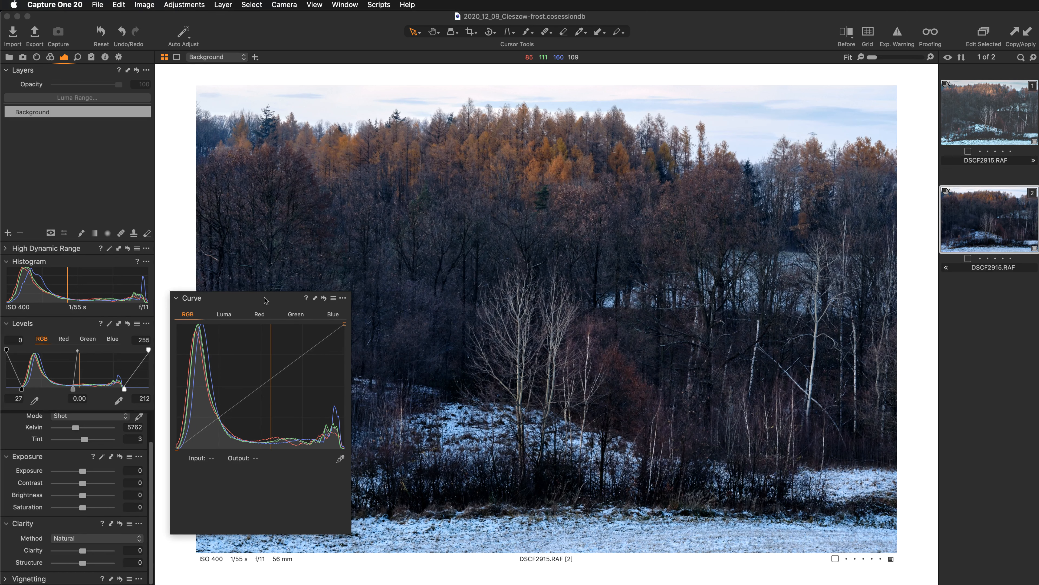
key(super+b)
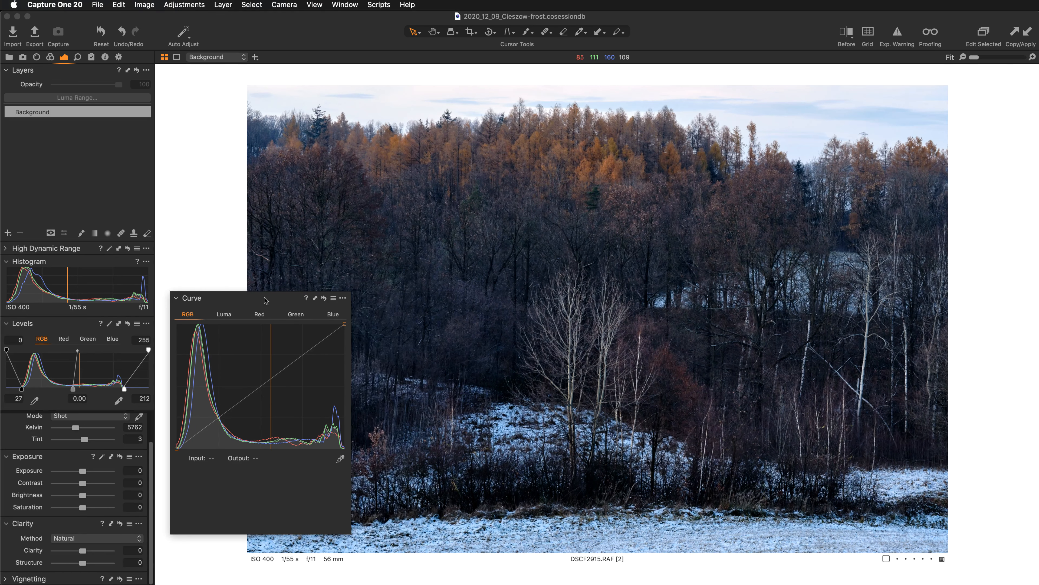
drag(264, 301, 259, 205)
drag(248, 112, 248, 24)
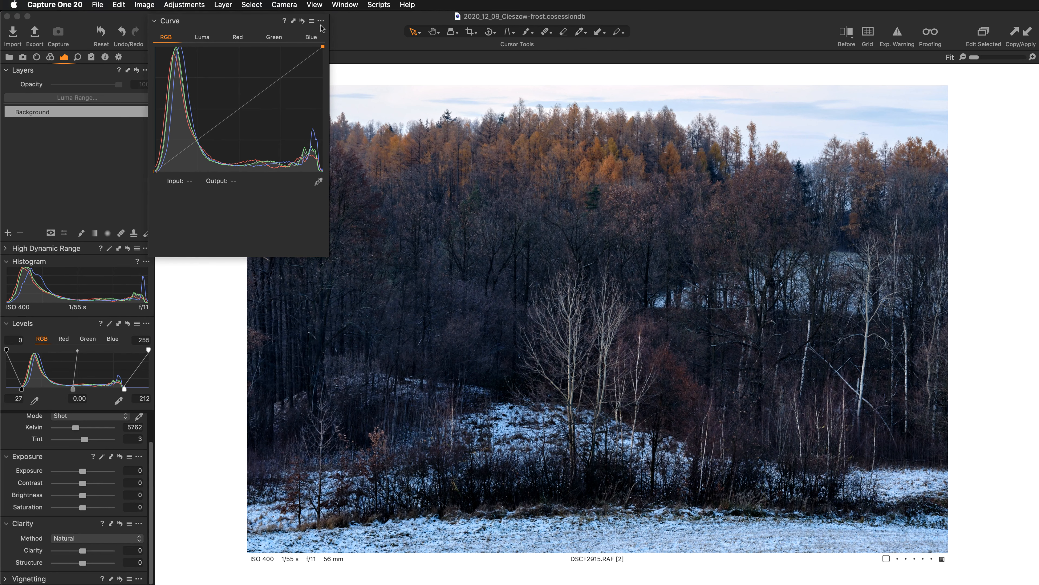
- Apply the 5-point-AllChannels preset to the Curve, check the other channels, and return to the RGB curve
click(311, 21)
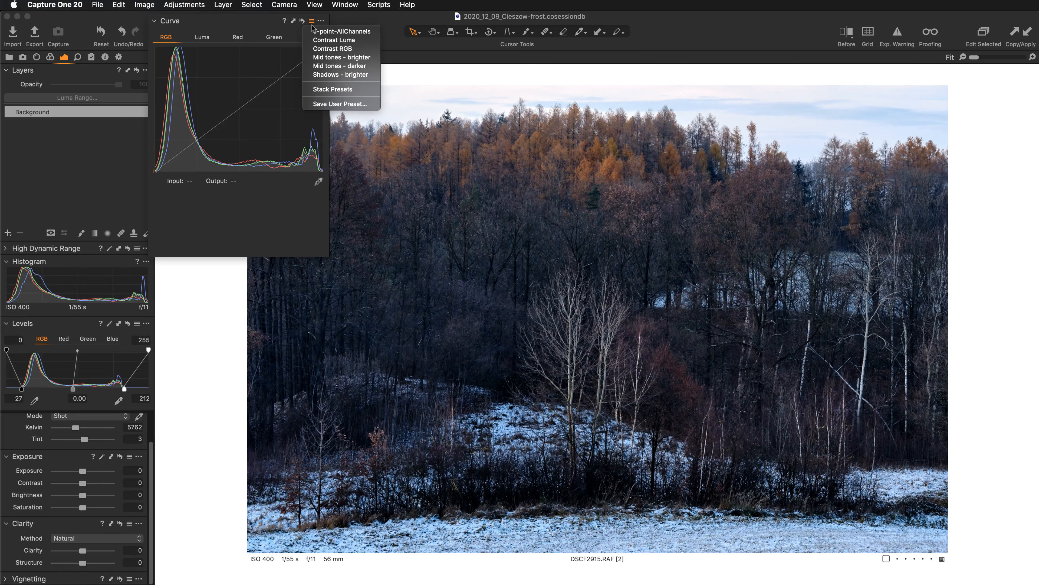
click(324, 33)
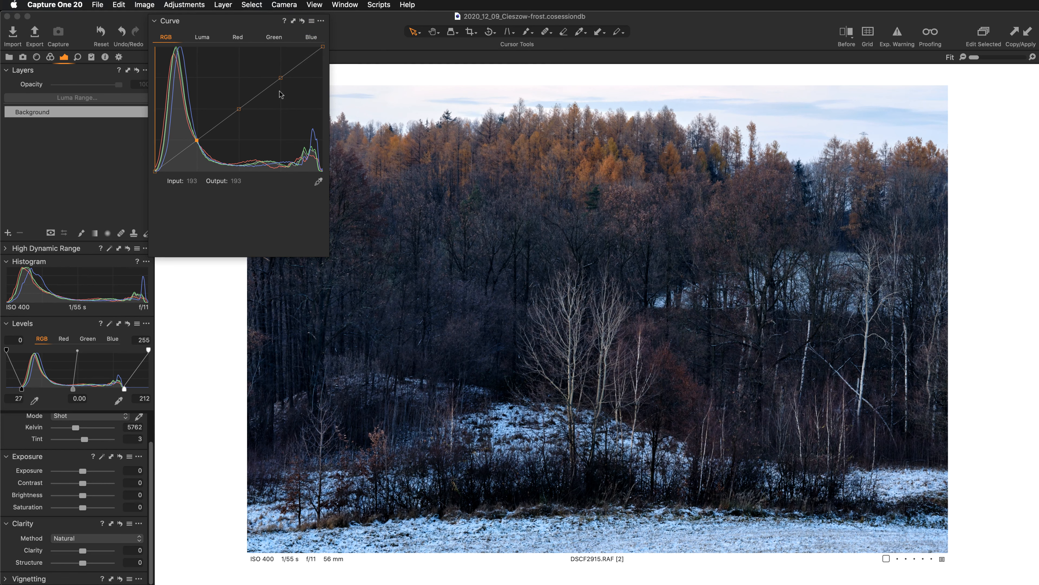
click(204, 39)
click(238, 38)
click(271, 38)
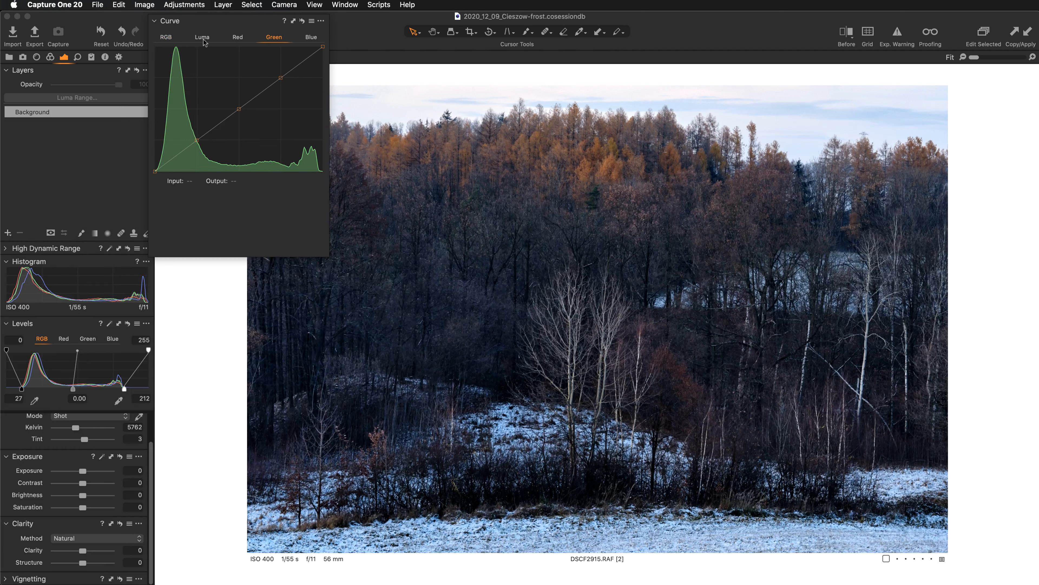
click(172, 39)
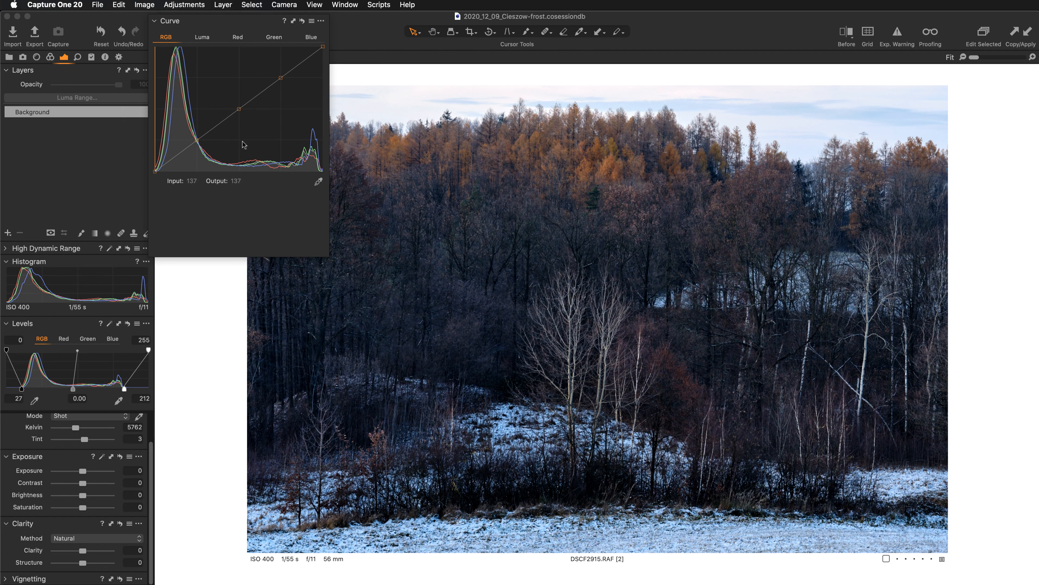
- Raise the RGB curve's black point to output 39, set its shadow point to input 52, output 56, and dock Curve above Layers
drag(155, 171, 153, 153)
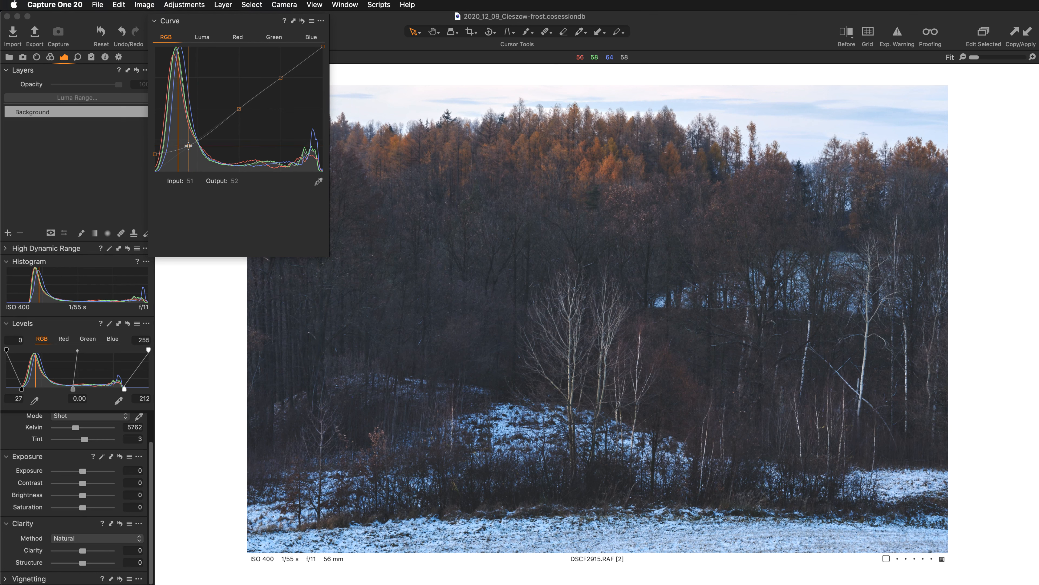
drag(187, 146, 189, 143)
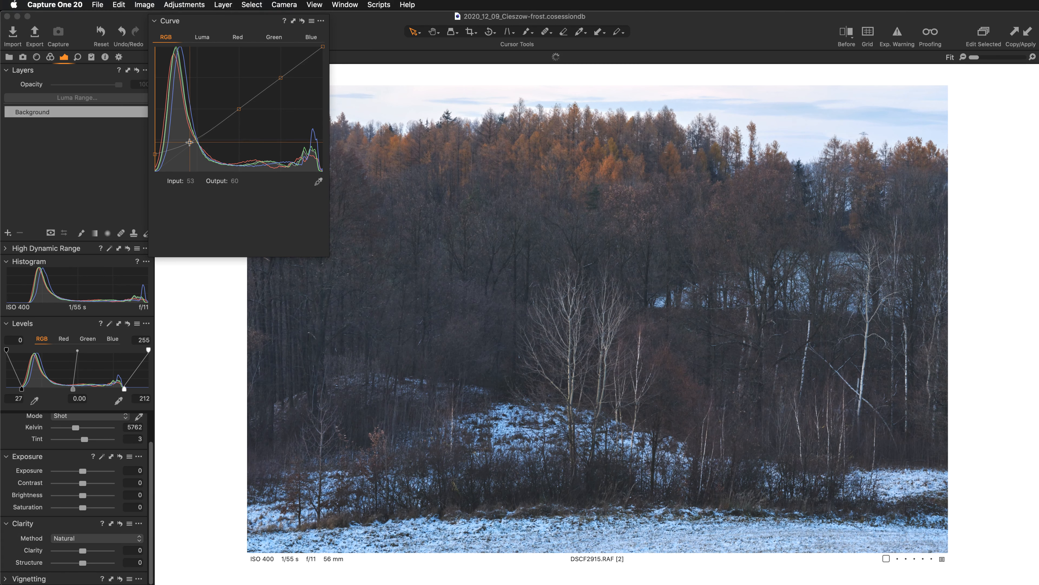
drag(189, 142, 188, 144)
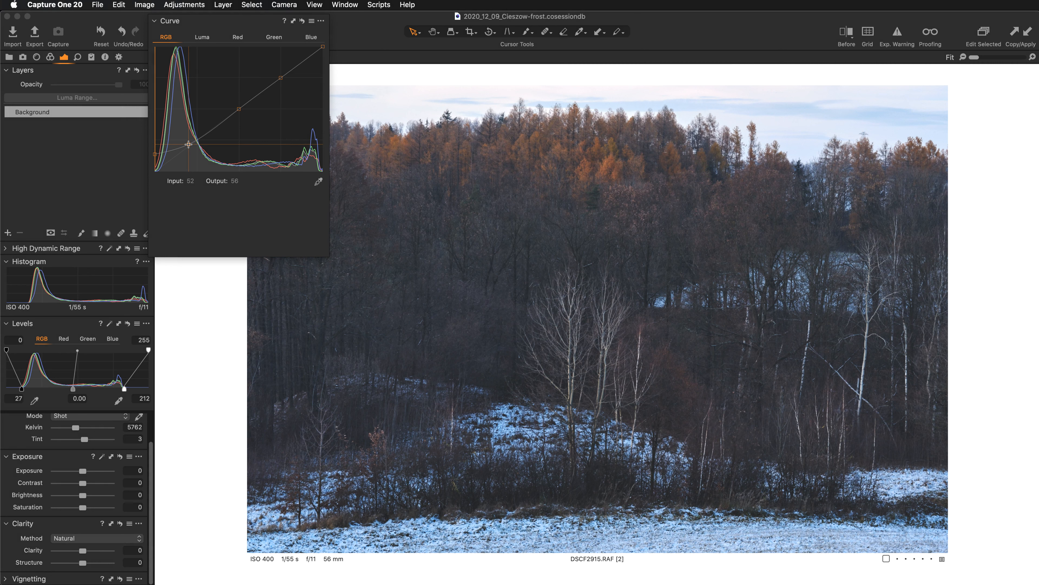
drag(155, 154, 155, 152)
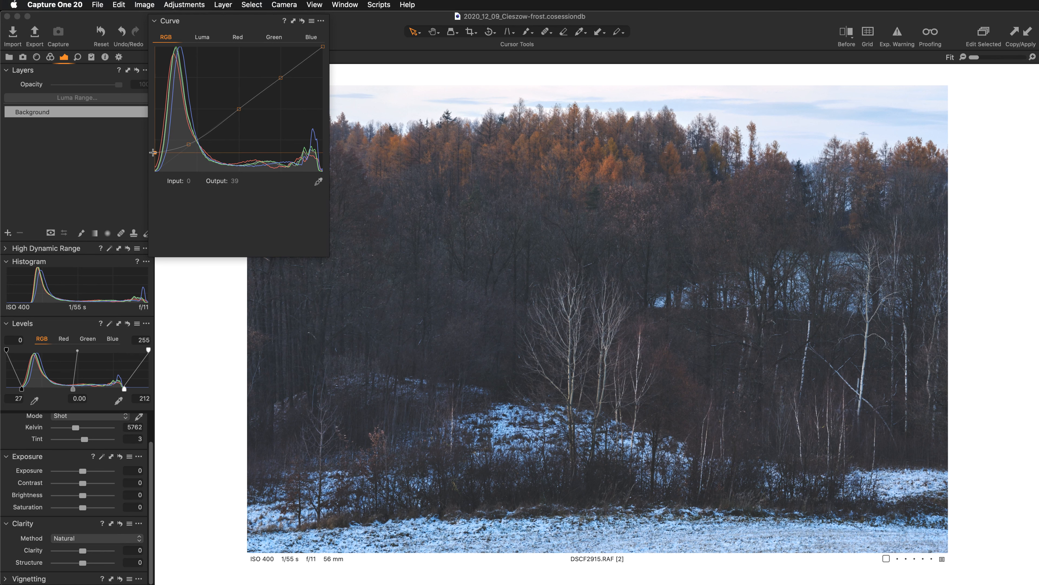
drag(248, 20, 107, 227)
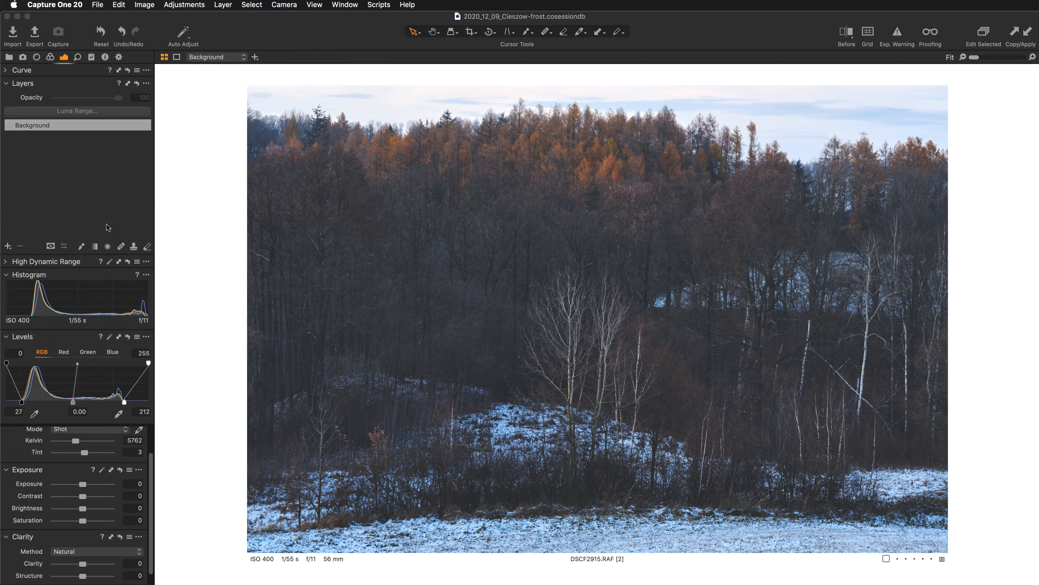
- On the Background layer, set the RGB Levels highlight input to 226 and the shadow input to 16
click(79, 129)
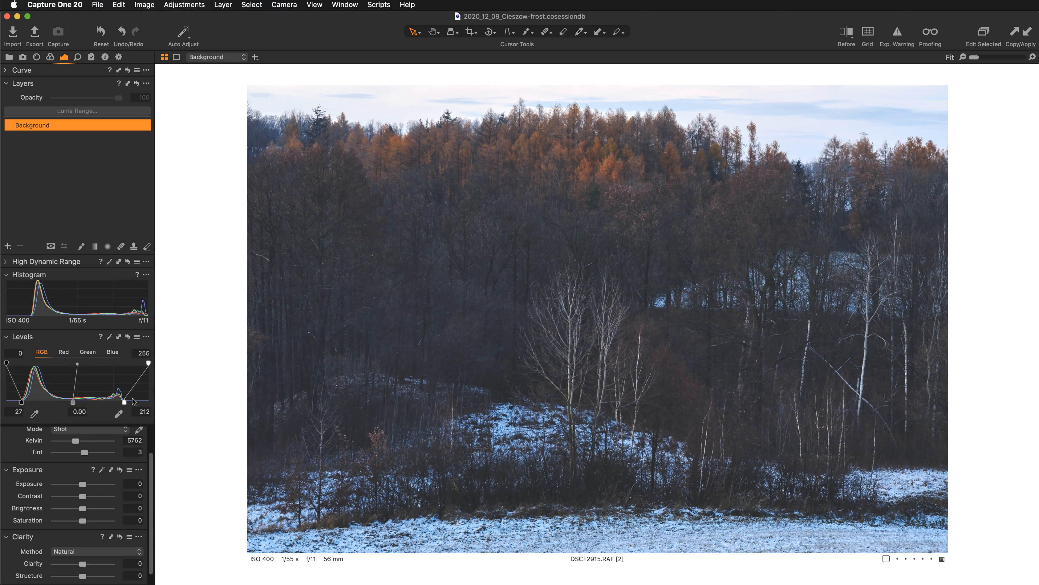
drag(124, 403, 130, 401)
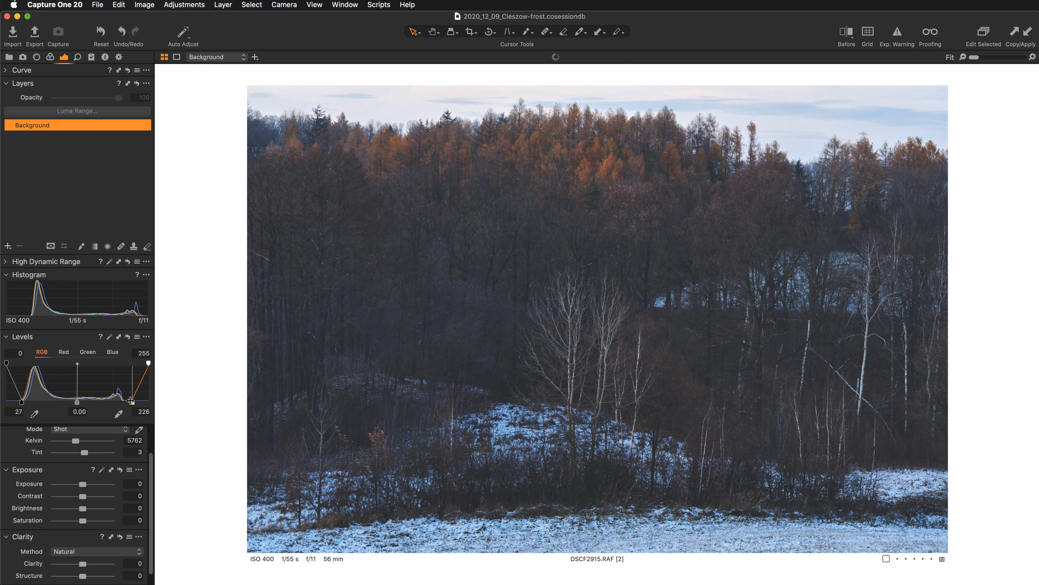
drag(130, 401, 131, 400)
drag(22, 402, 15, 402)
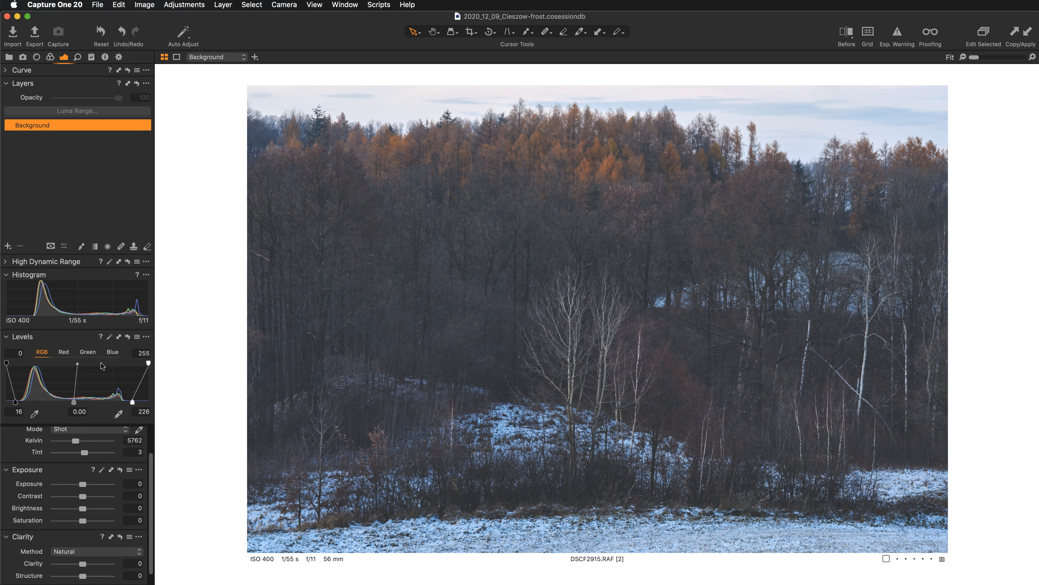
- Add a new filled adjustment layer and name it "color"
scroll(135, 459, down, 1)
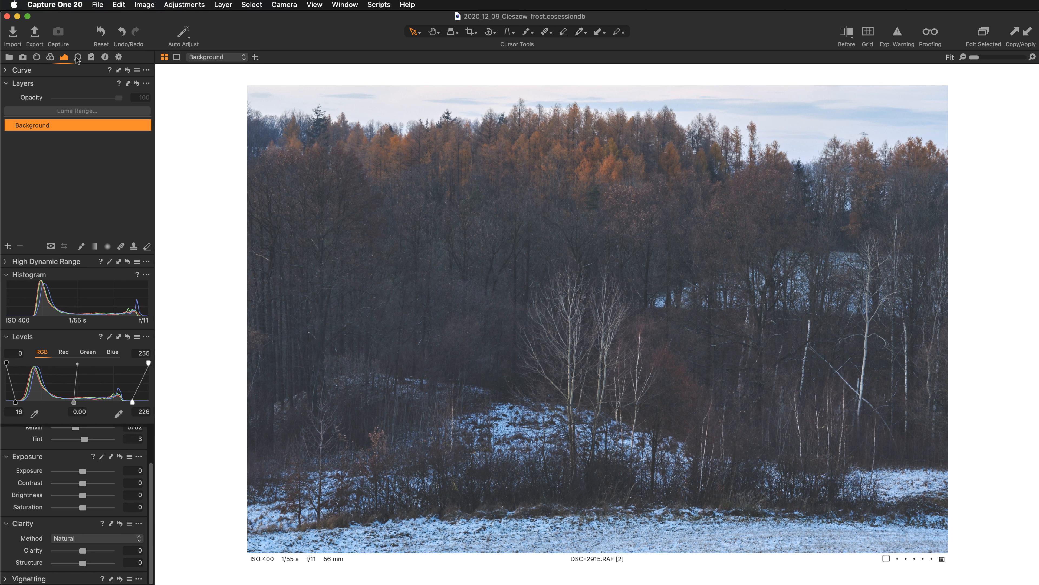
click(105, 57)
click(8, 246)
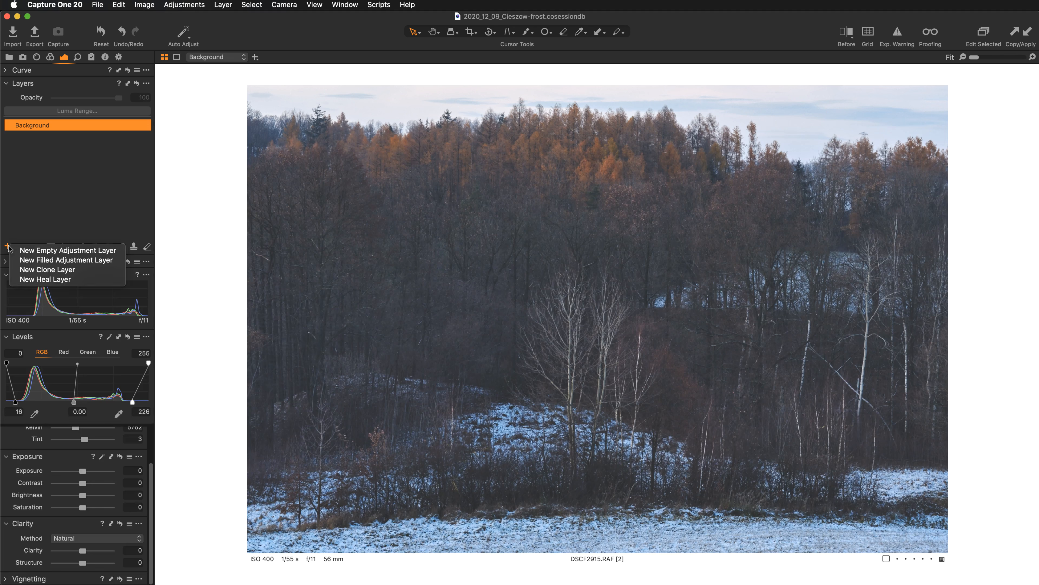
click(66, 260)
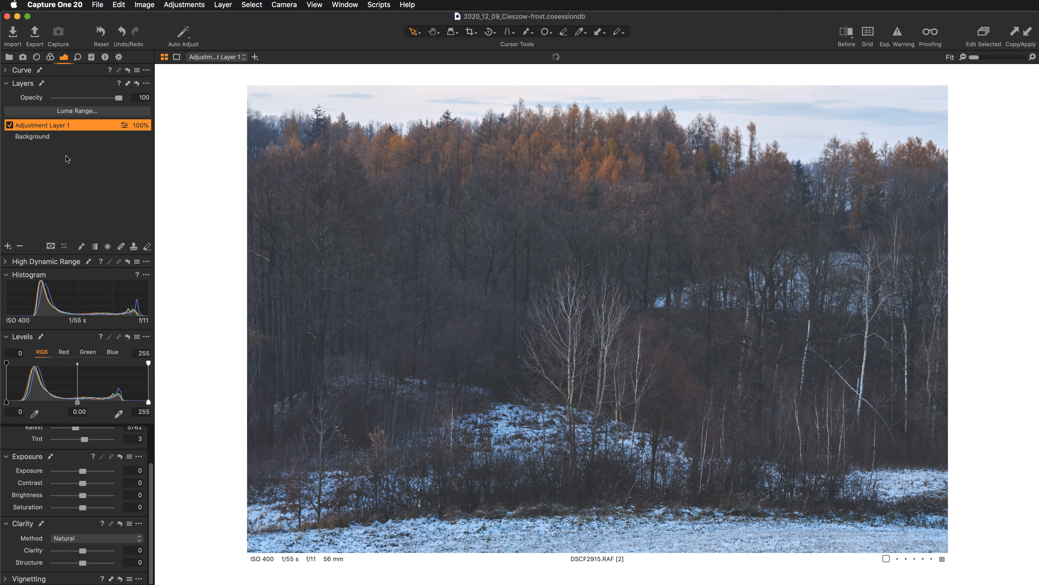
double_click(51, 124)
text(co)
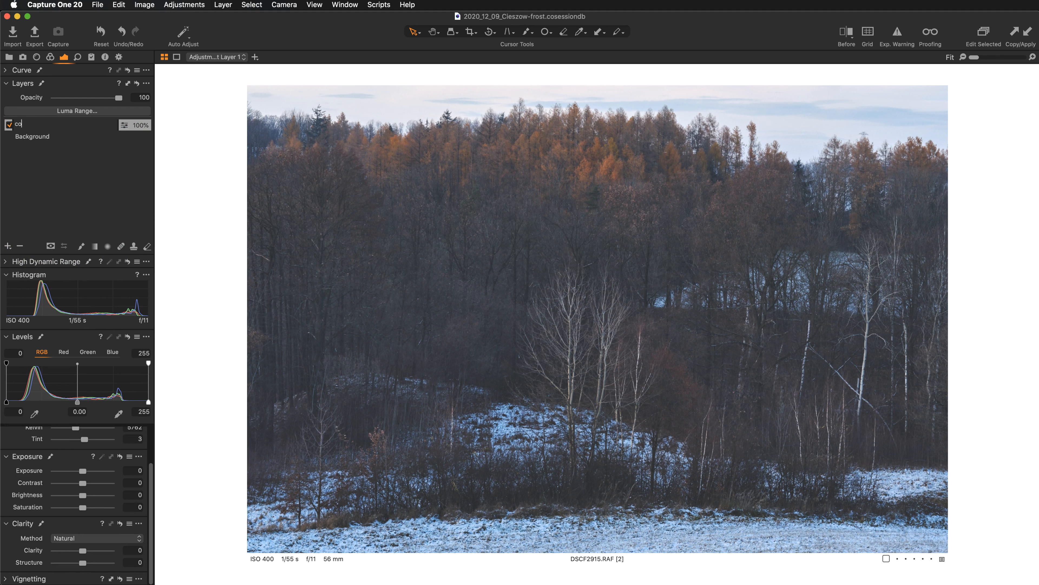
text(lor)
key(Return)
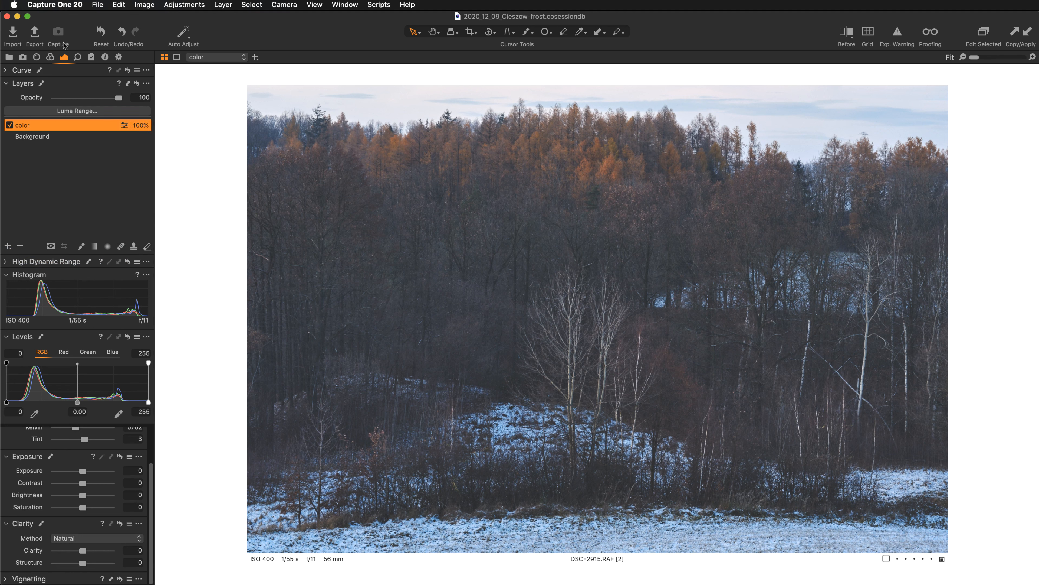
- Show the color tools, switch the Color Editor to Advanced mode, and detach it as a floating tool beside the photo
click(51, 57)
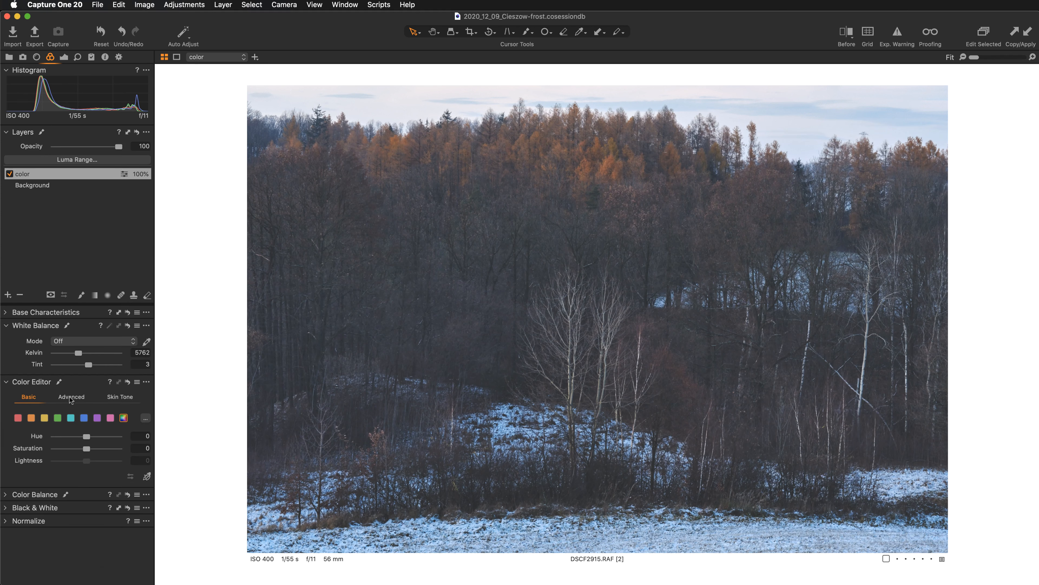
click(73, 383)
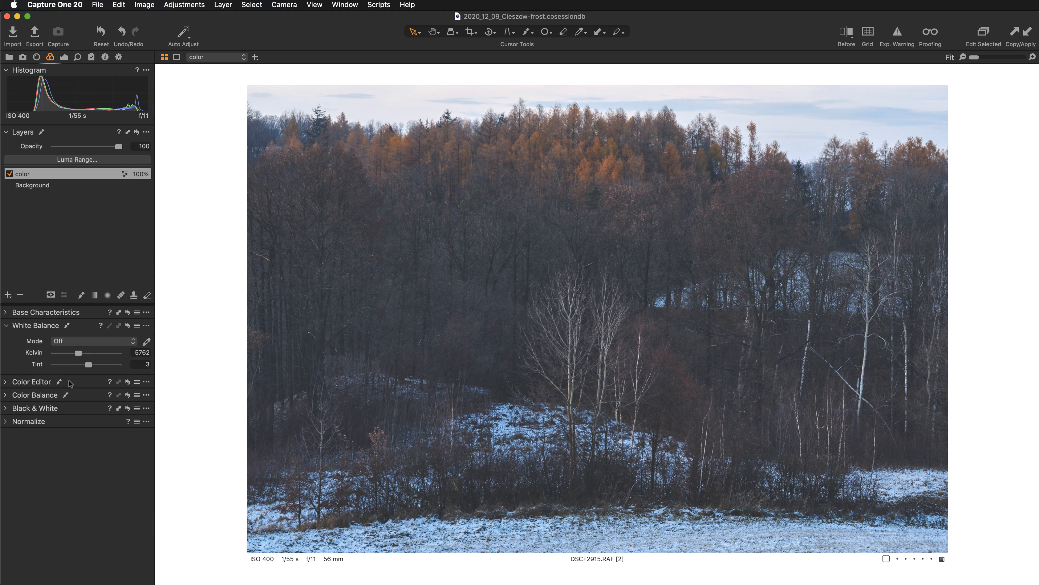
click(28, 382)
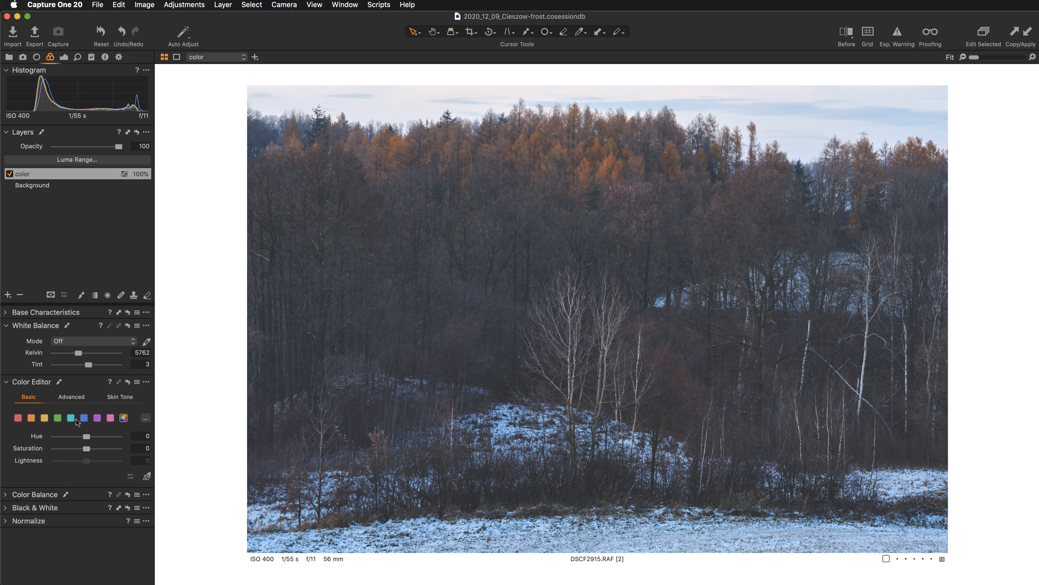
click(76, 398)
drag(78, 384, 167, 24)
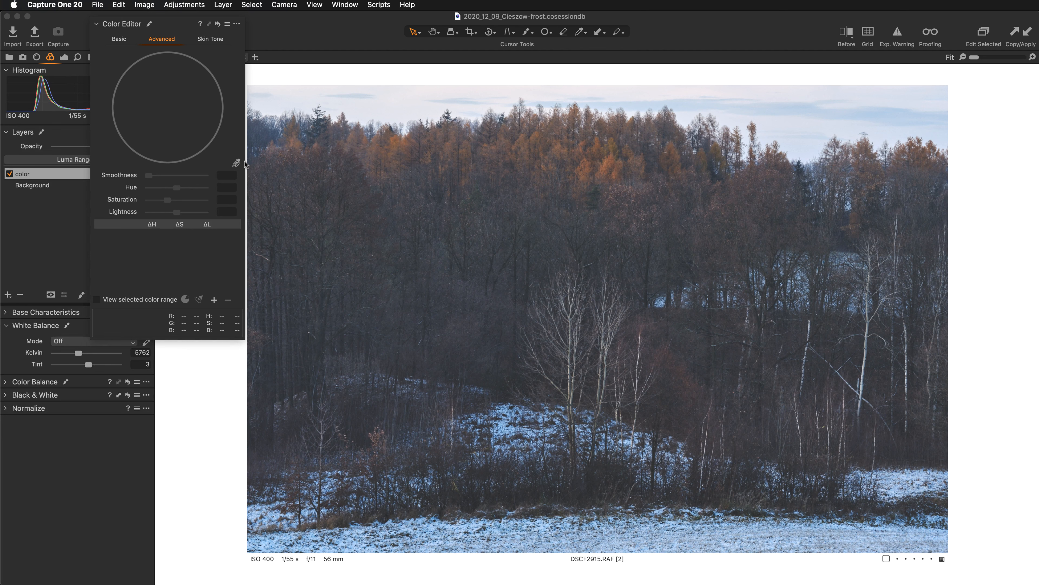
- Pick the pale blue of the sky, expand the range to full saturation, and briefly preview the selected color range
click(236, 162)
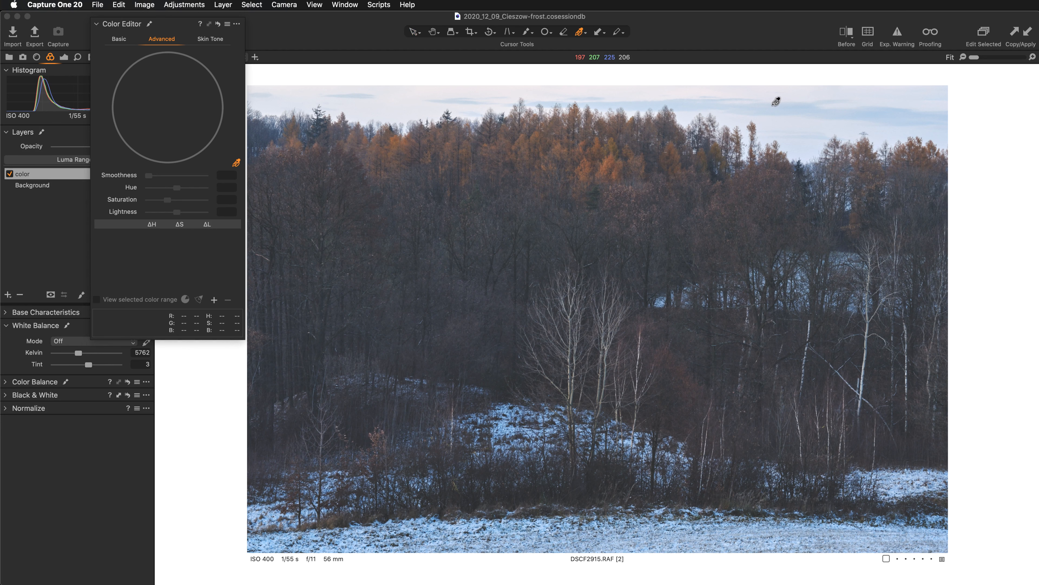
click(767, 100)
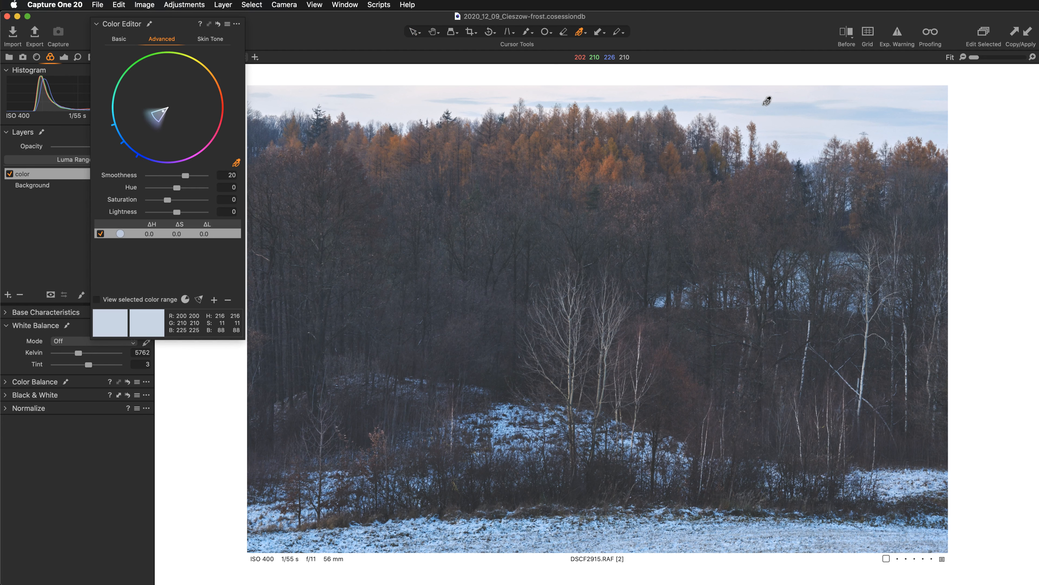
click(199, 299)
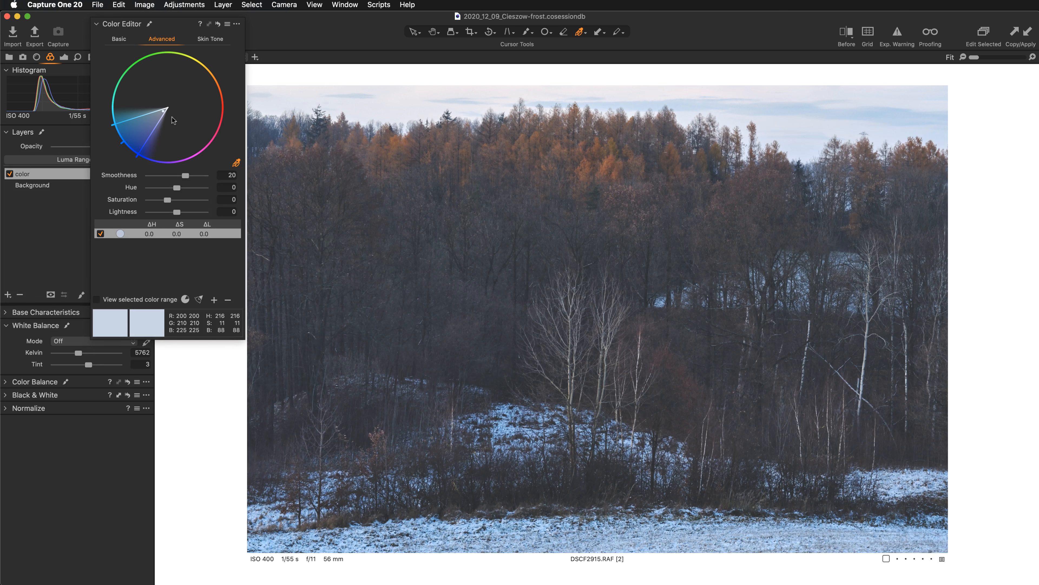
click(97, 300)
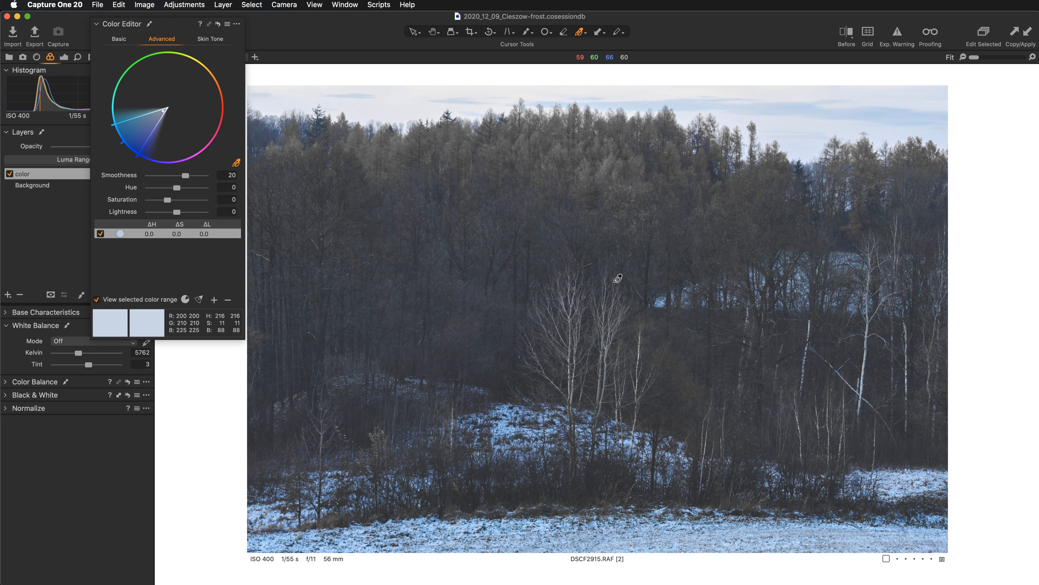
click(97, 300)
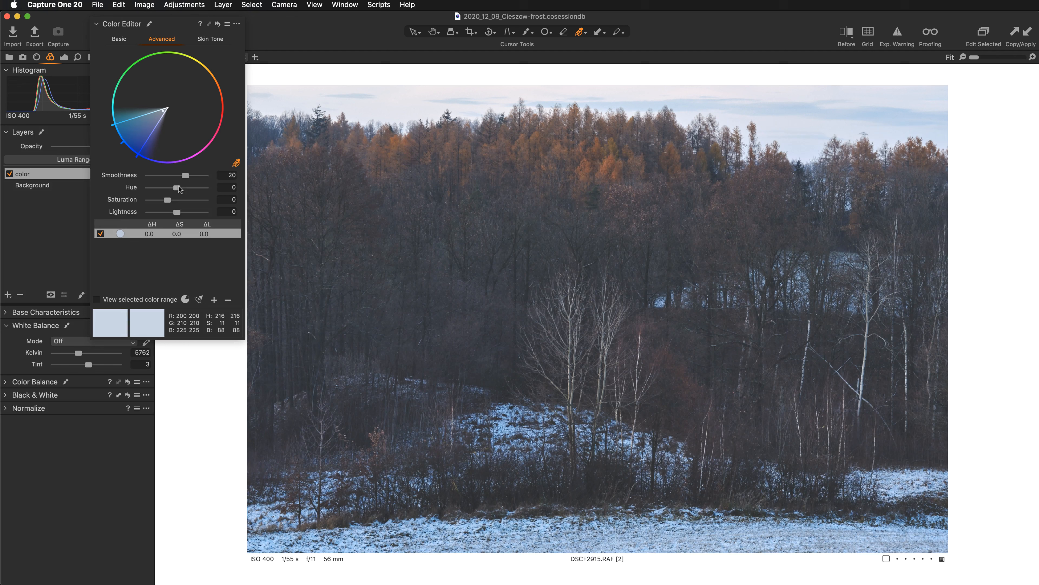
- Test the Hue extremes for the picked blue range and set its Hue to -30
drag(176, 189, 205, 188)
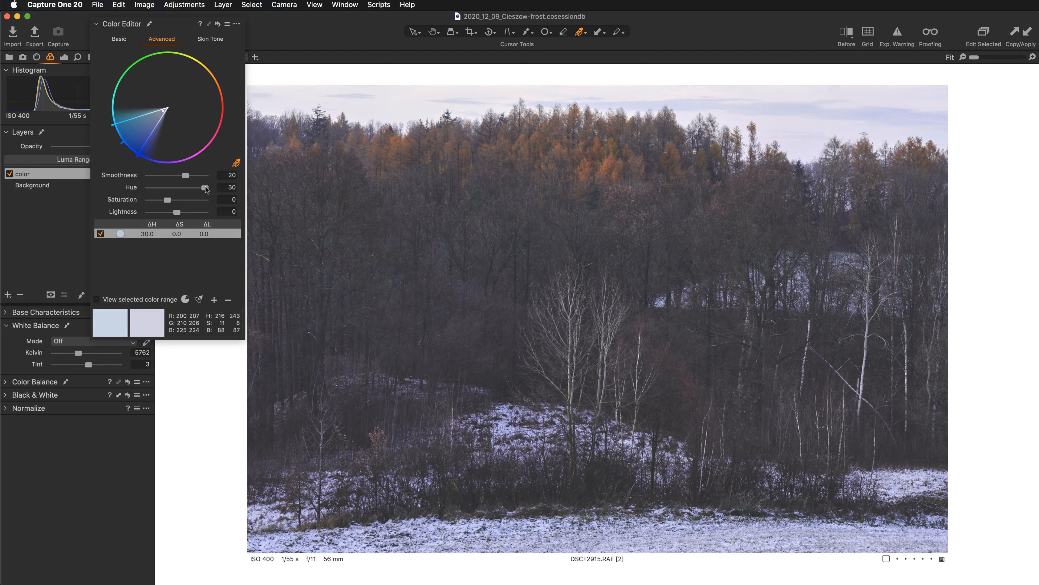
drag(205, 187, 133, 189)
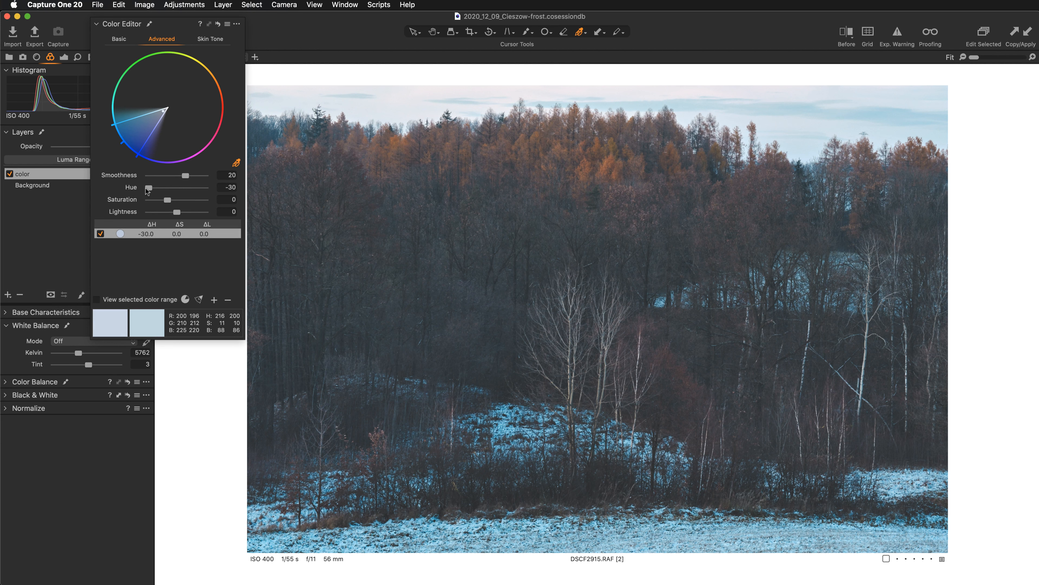
double_click(126, 188)
key(super+z)
double_click(129, 190)
key(super+z)
- Set the blue range's Saturation to -6 and its Lightness to 25.2
click(229, 199)
text(-6)
key(Return)
key(Down)
key(Up)
drag(178, 213, 188, 213)
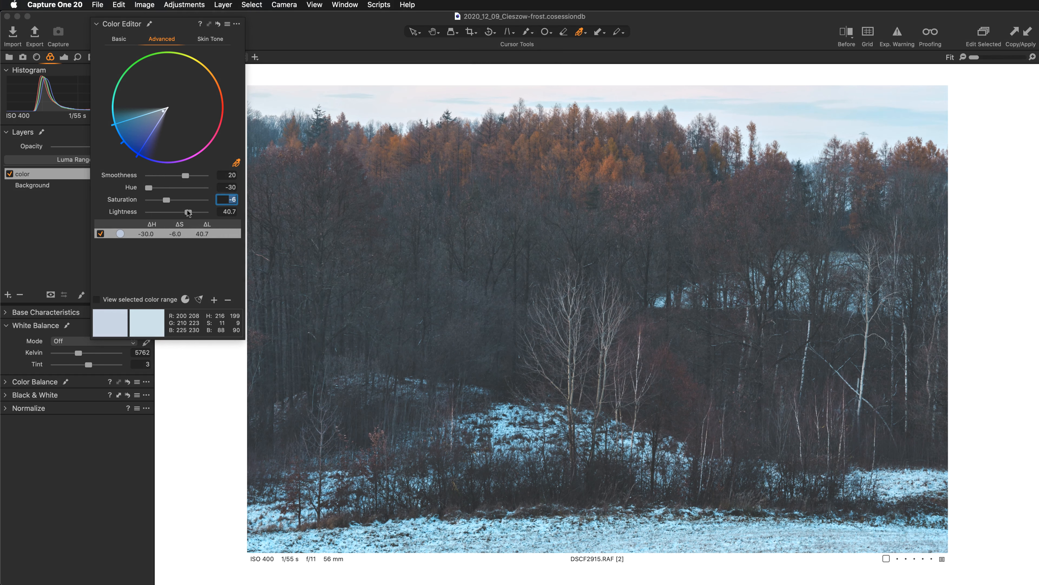
drag(188, 212, 184, 212)
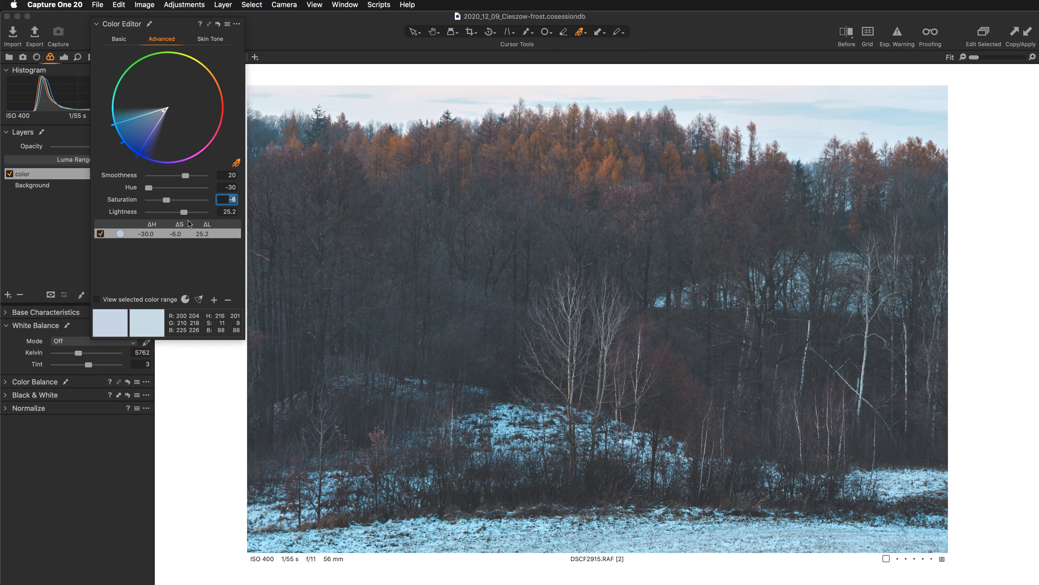
- Compare the photo without and with the blue correction, and inspect the trees, snow and sky at 100%
click(99, 234)
click(99, 234)
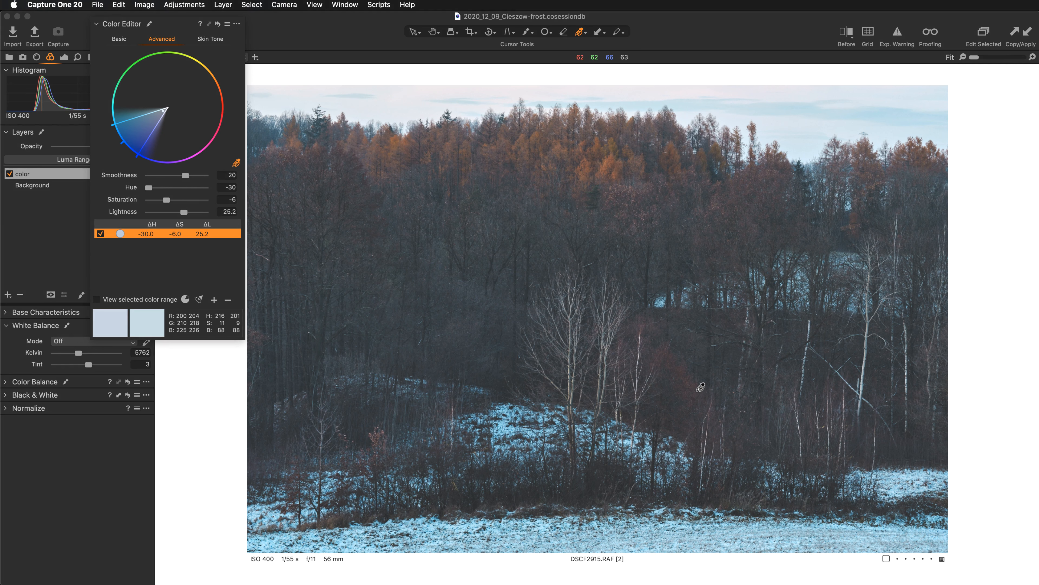
key(super+alt+0)
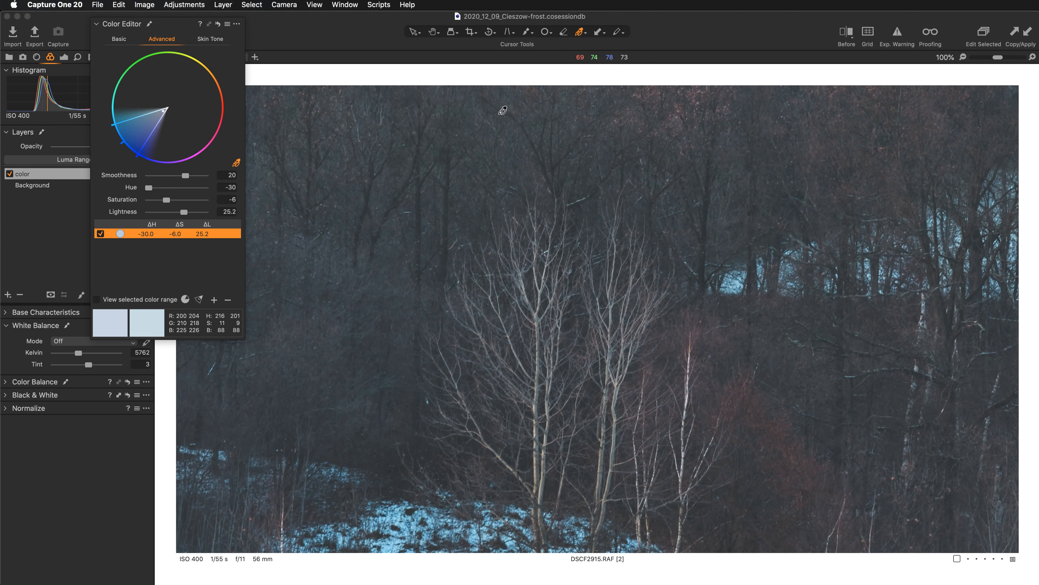
key(h)
drag(782, 427, 623, 296)
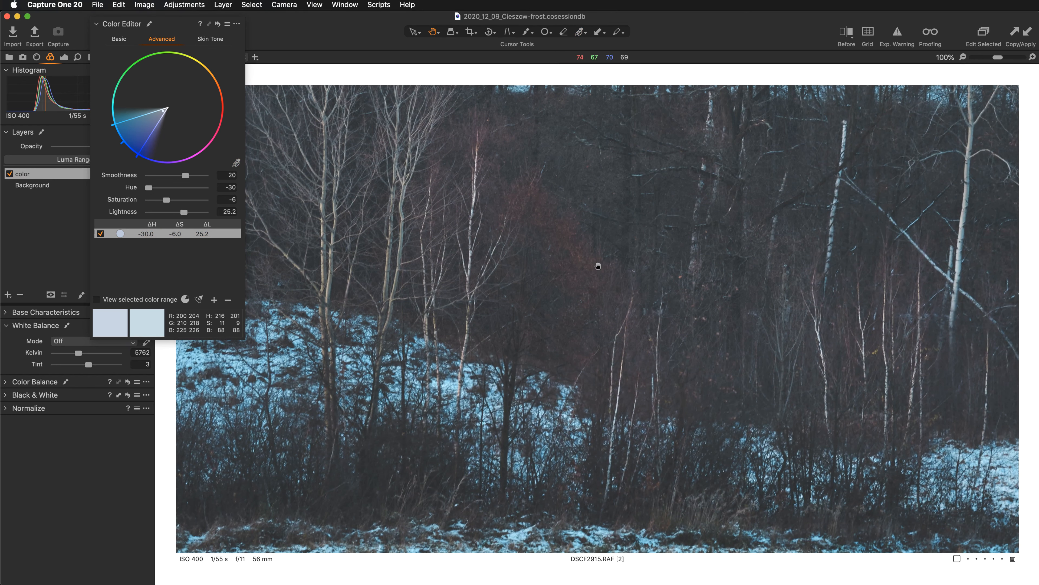
drag(701, 213, 739, 469)
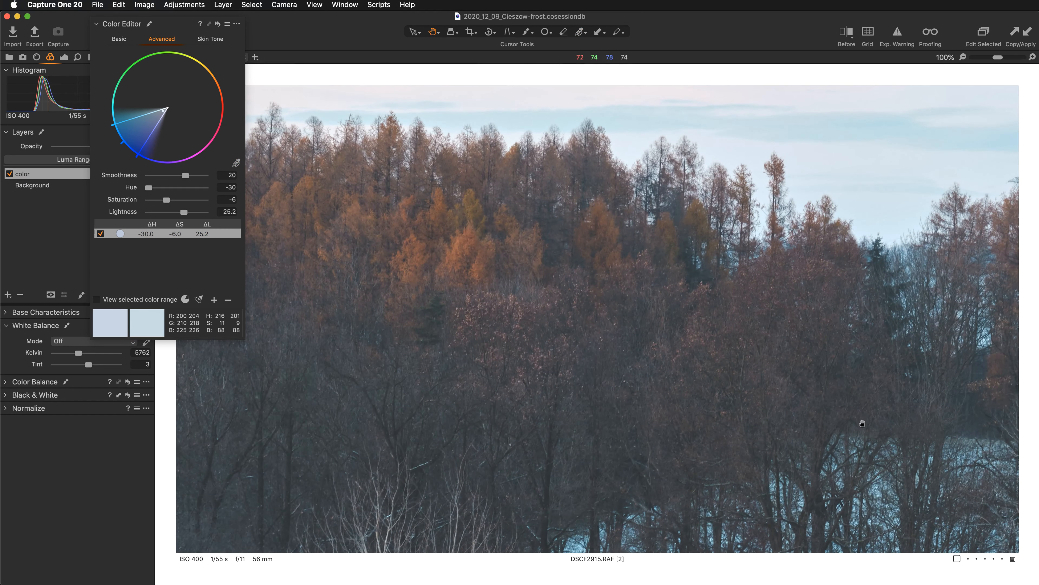
drag(862, 423, 662, 336)
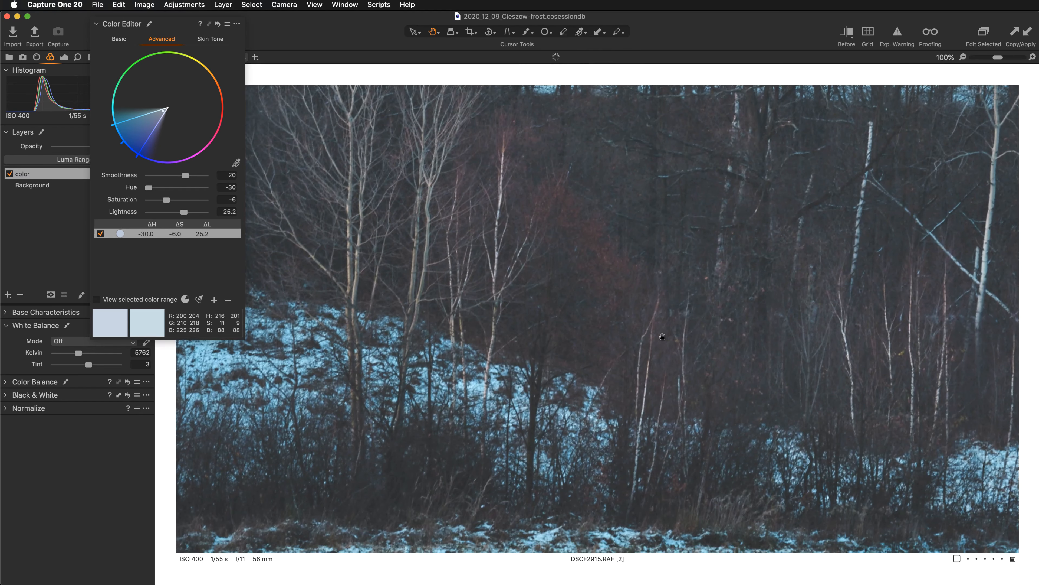
- Pick the dark reddish tone of the middle trees, expand its range to full saturation, and briefly preview the selected range
key(super+plus)
drag(687, 290, 587, 285)
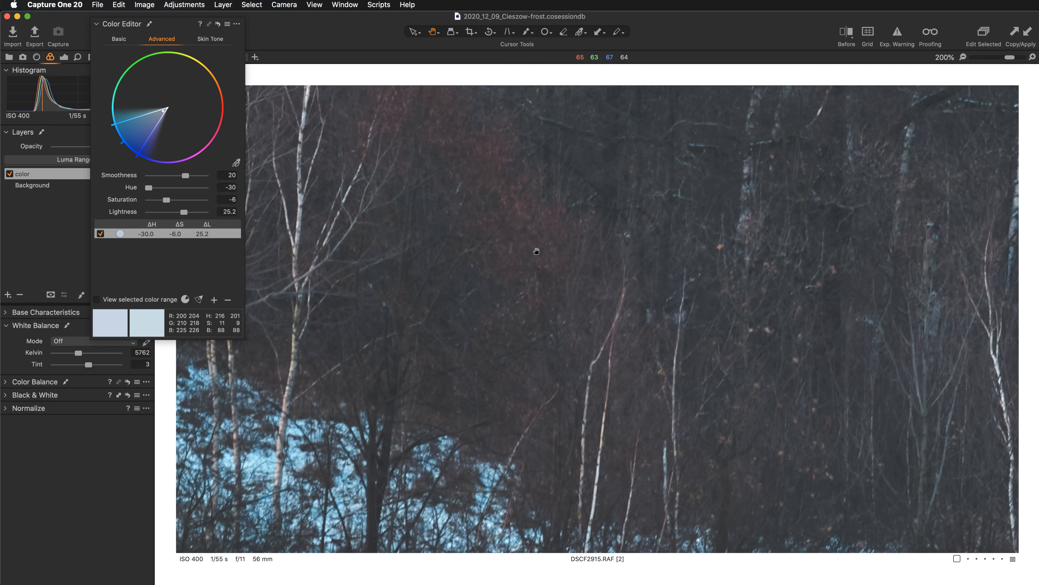
click(237, 163)
click(527, 201)
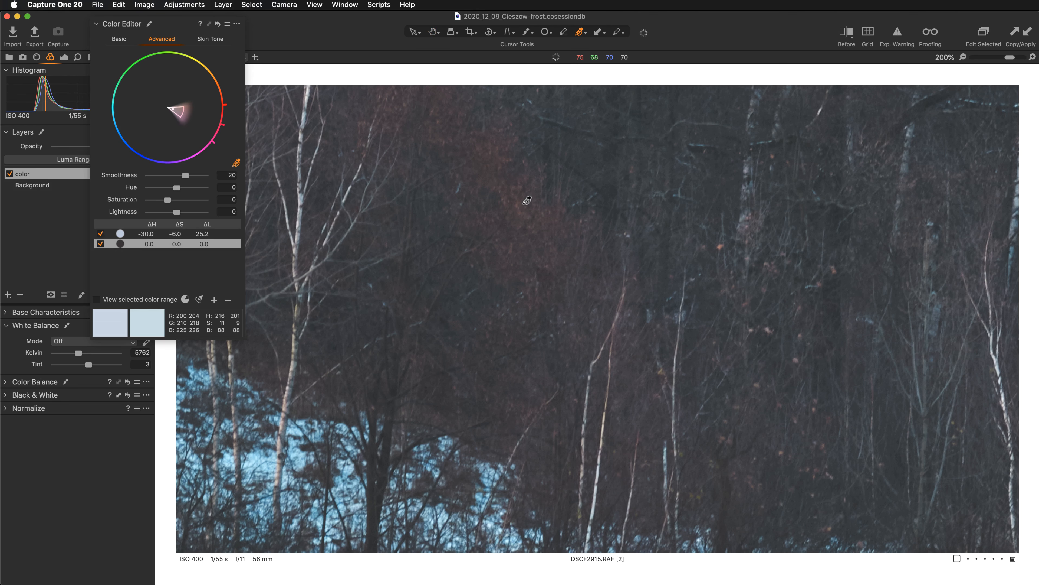
key(super+0)
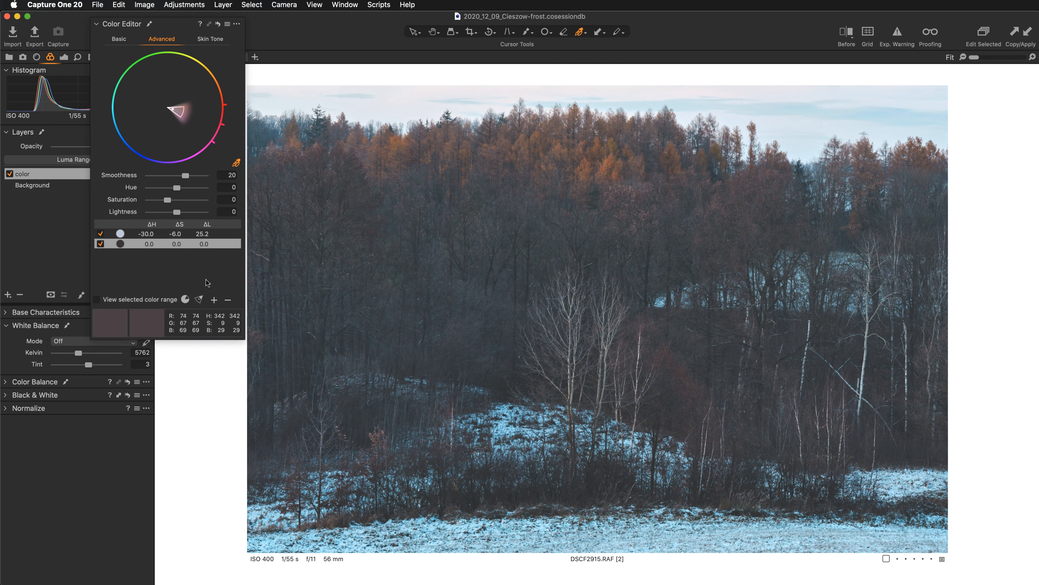
click(199, 300)
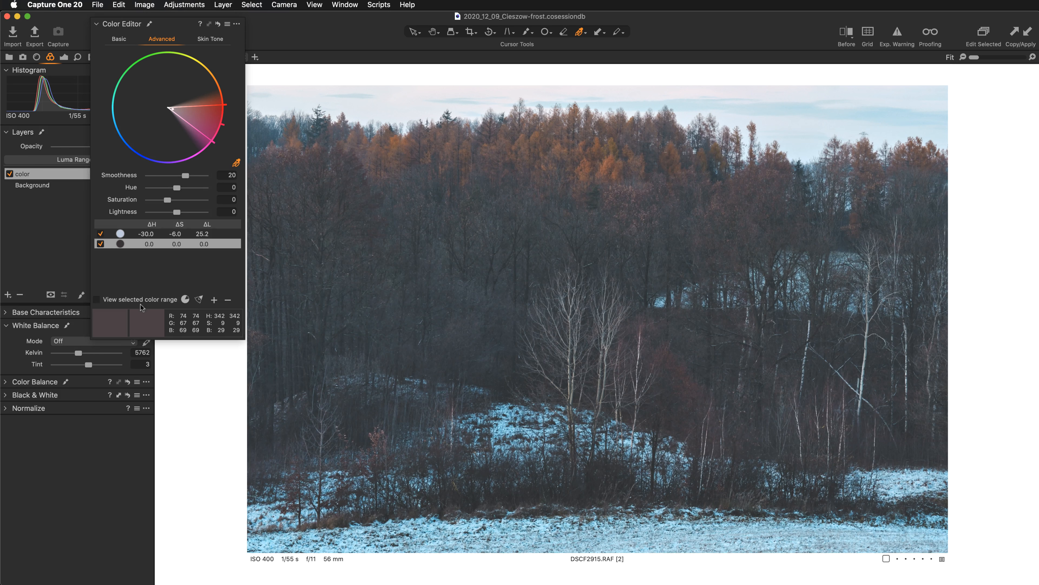
click(97, 300)
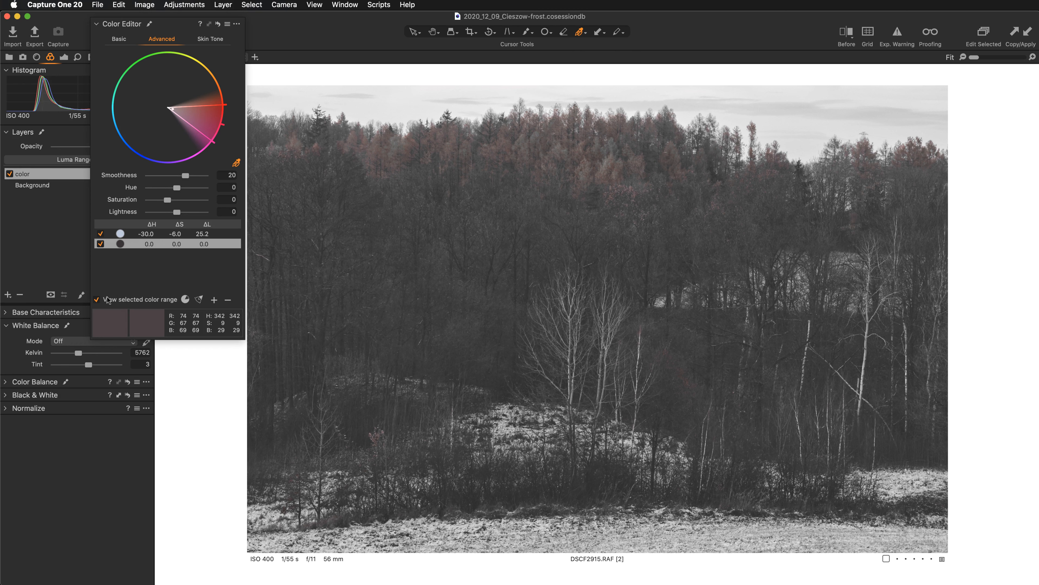
click(97, 299)
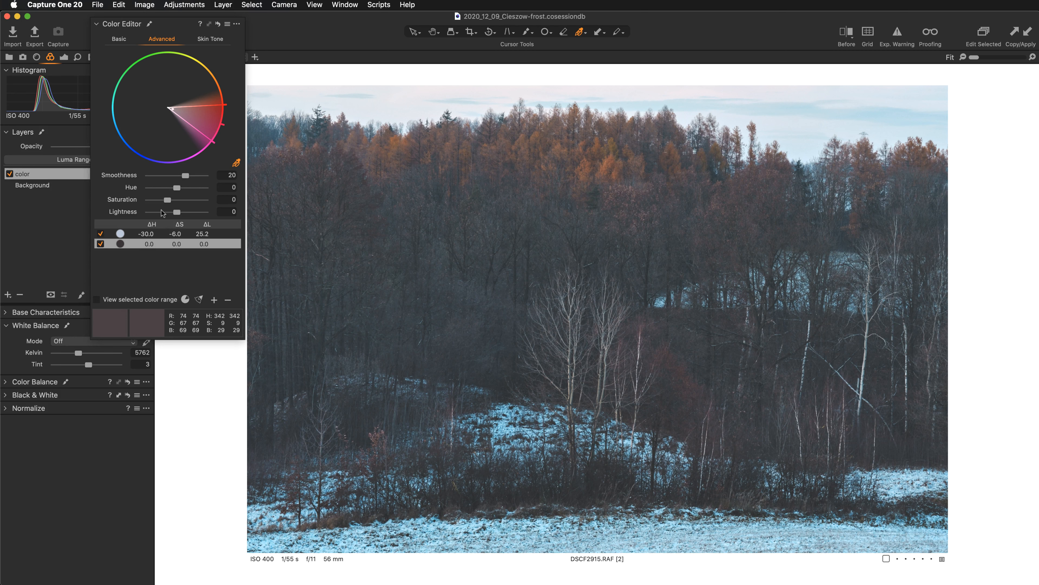
- Set the reddish range's Hue to 30, Saturation to 70.2 and Lightness to 50.7
click(136, 234)
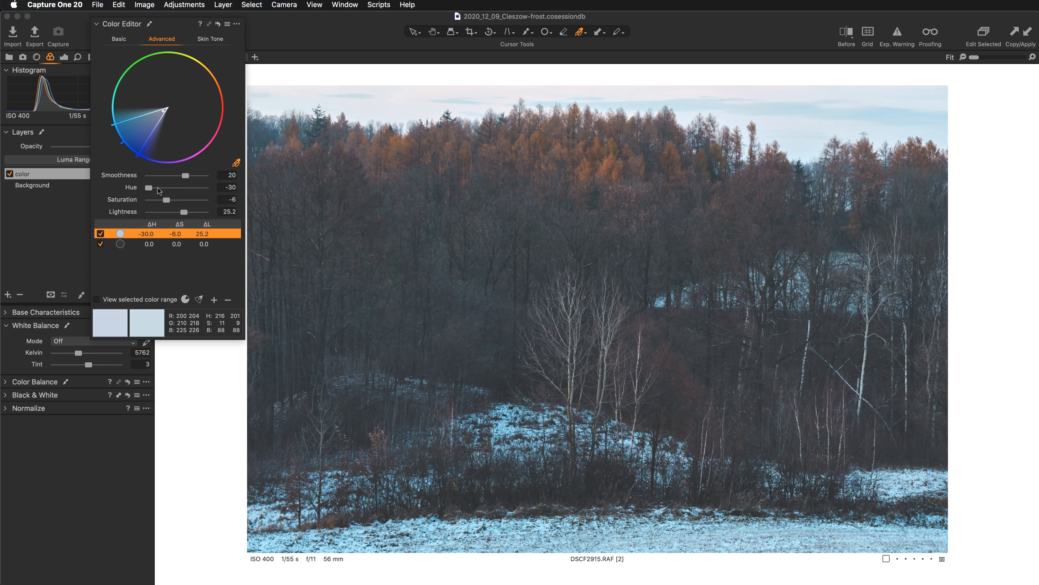
click(137, 246)
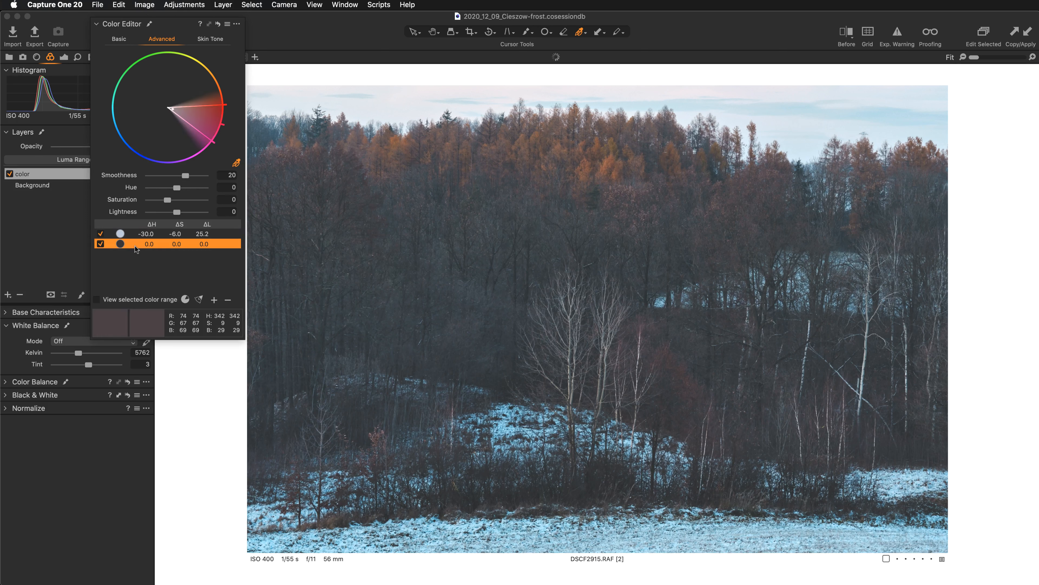
drag(184, 188, 212, 189)
drag(169, 198, 182, 201)
drag(183, 200, 181, 200)
double_click(128, 200)
key(super+z)
drag(177, 212, 191, 213)
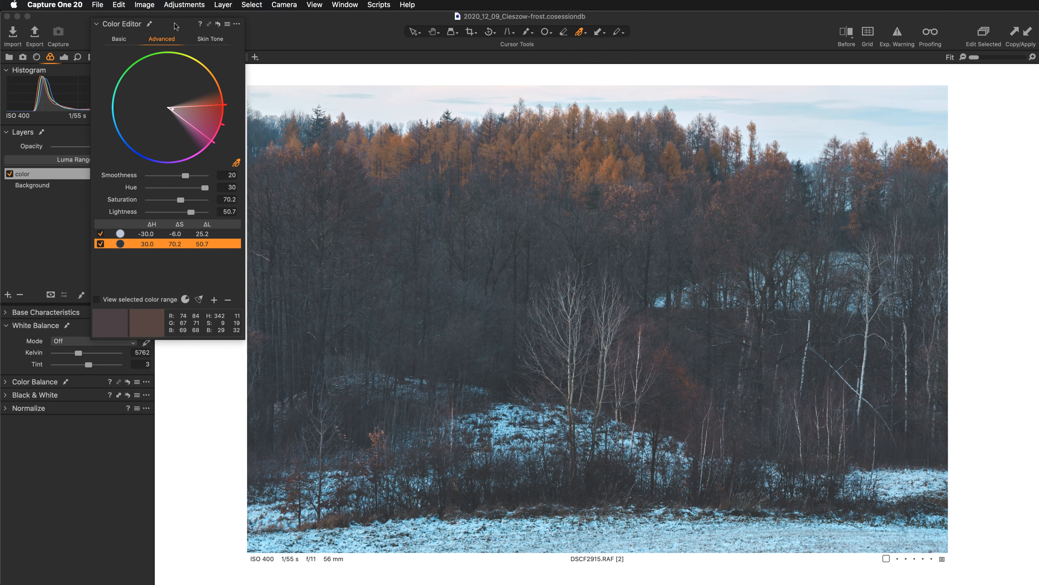
- Dock the floating Color Editor beneath Layers and compare the photo without and with the color layer
drag(176, 24, 83, 275)
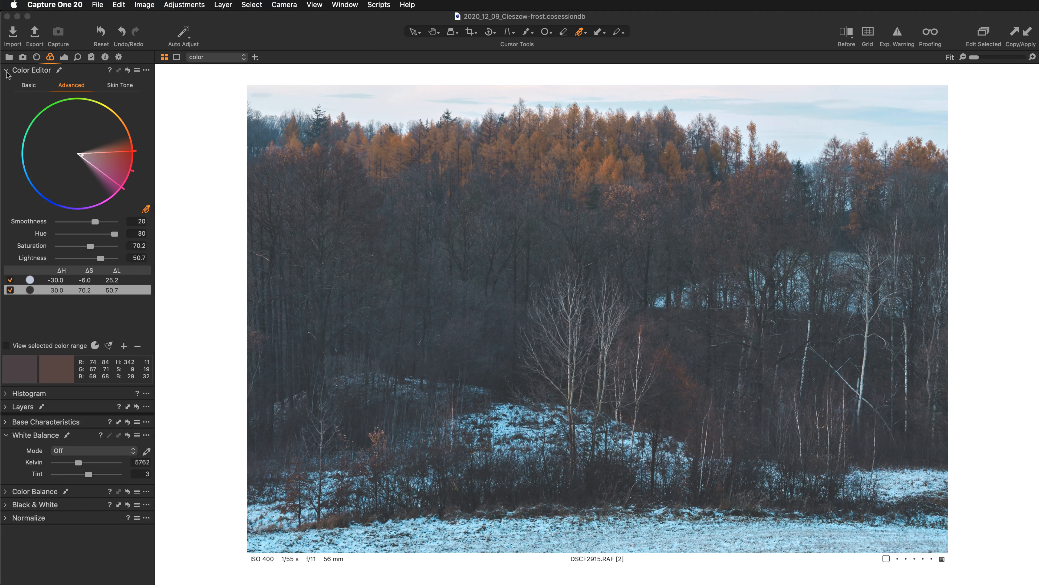
click(81, 75)
drag(75, 143, 75, 85)
click(9, 112)
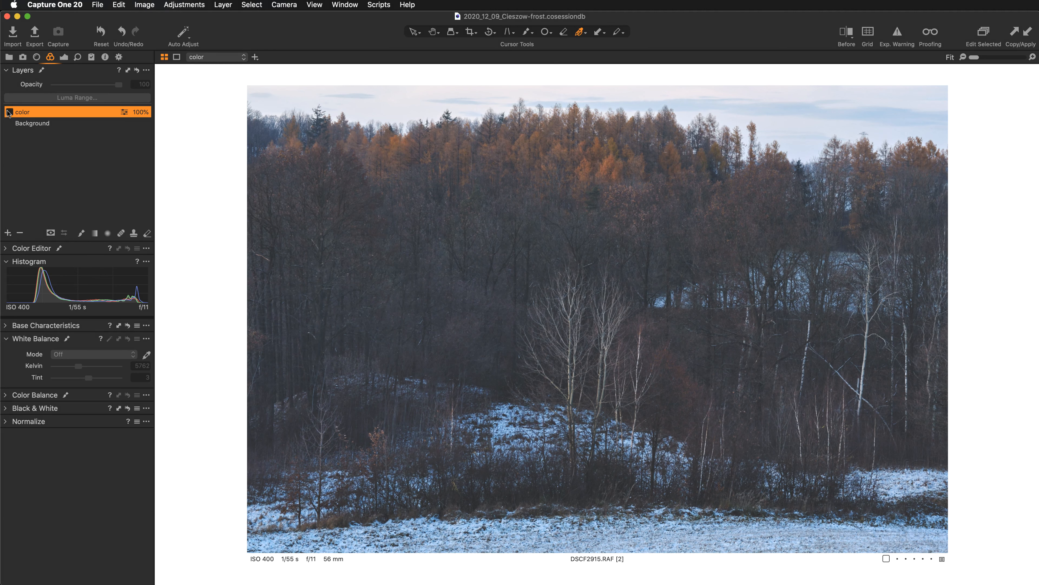
click(8, 112)
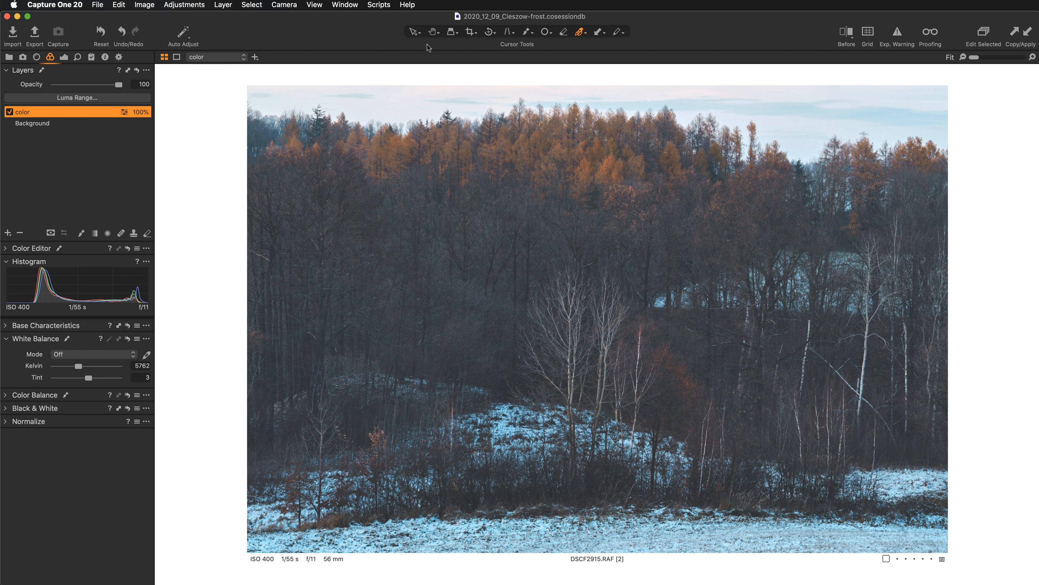
- Add a new empty adjustment layer and name it "top grad"
click(414, 32)
click(8, 233)
click(20, 247)
double_click(36, 111)
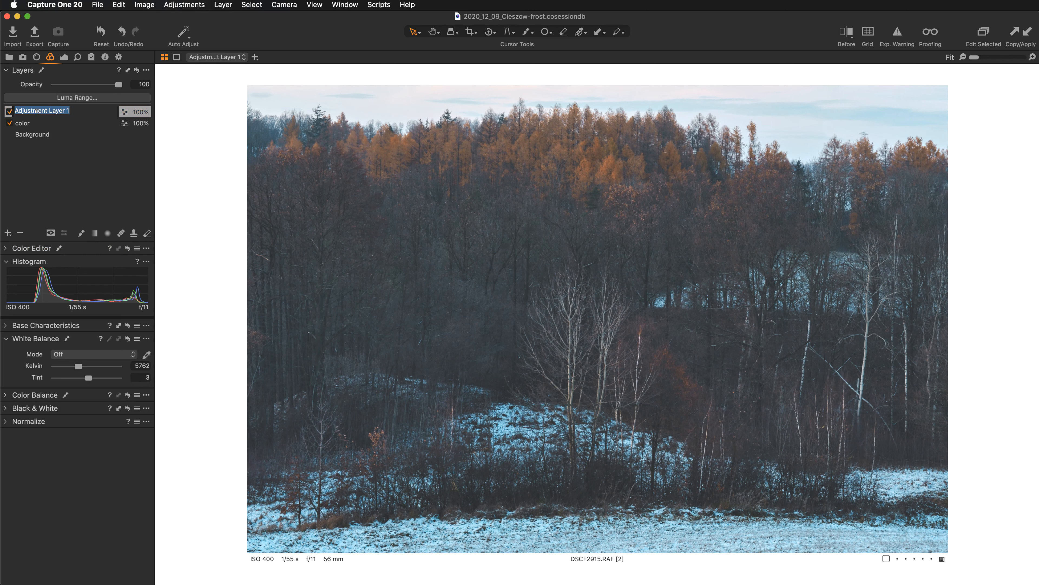
text(top grad)
key(Return)
- Draw a linear gradient mask over the sky and upper trees on the top grad layer and fine-tune its position and falloff
click(95, 233)
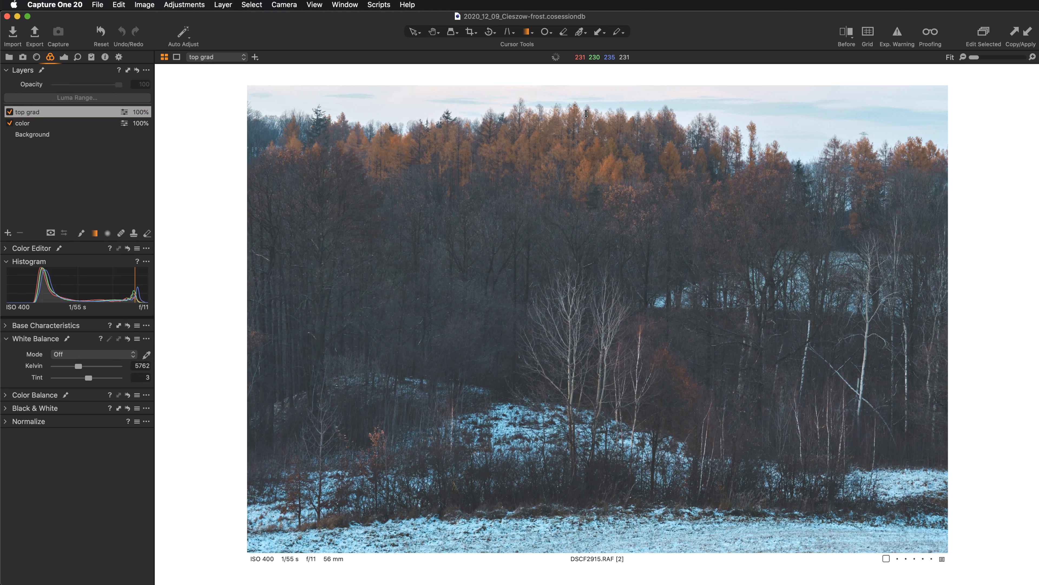
drag(586, 94, 586, 229)
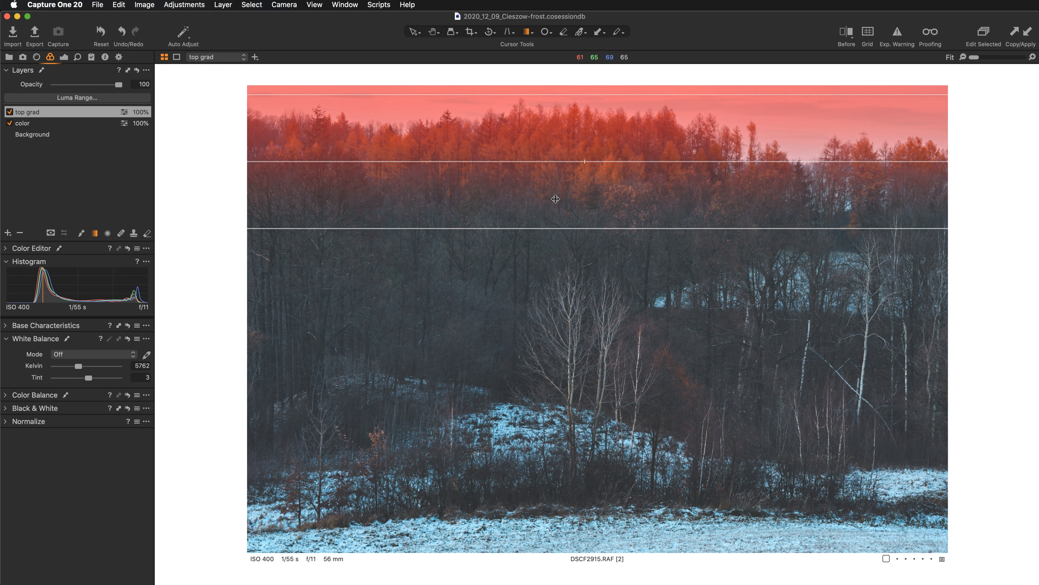
drag(556, 195, 553, 228)
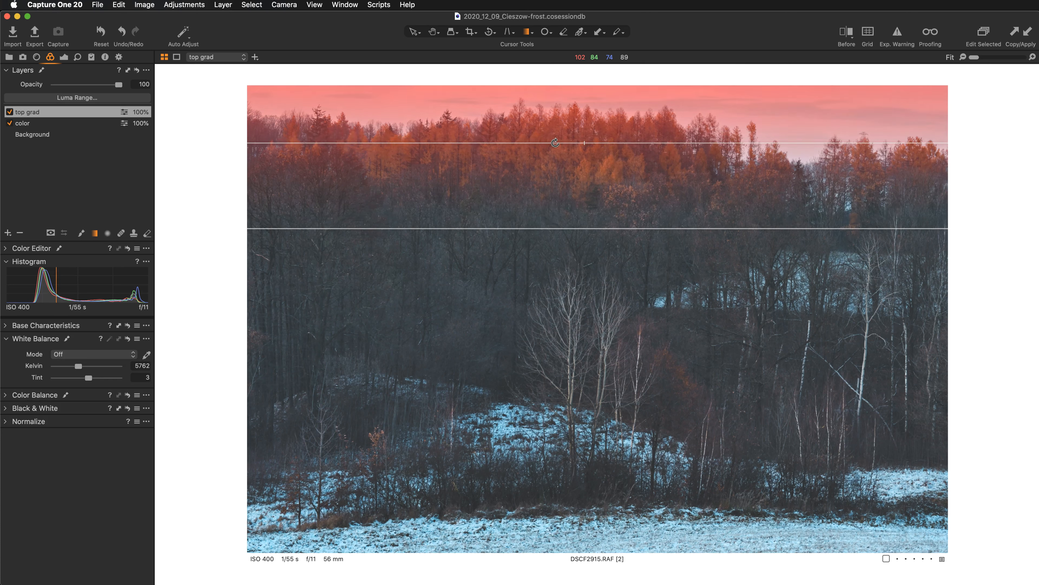
drag(540, 114, 519, 118)
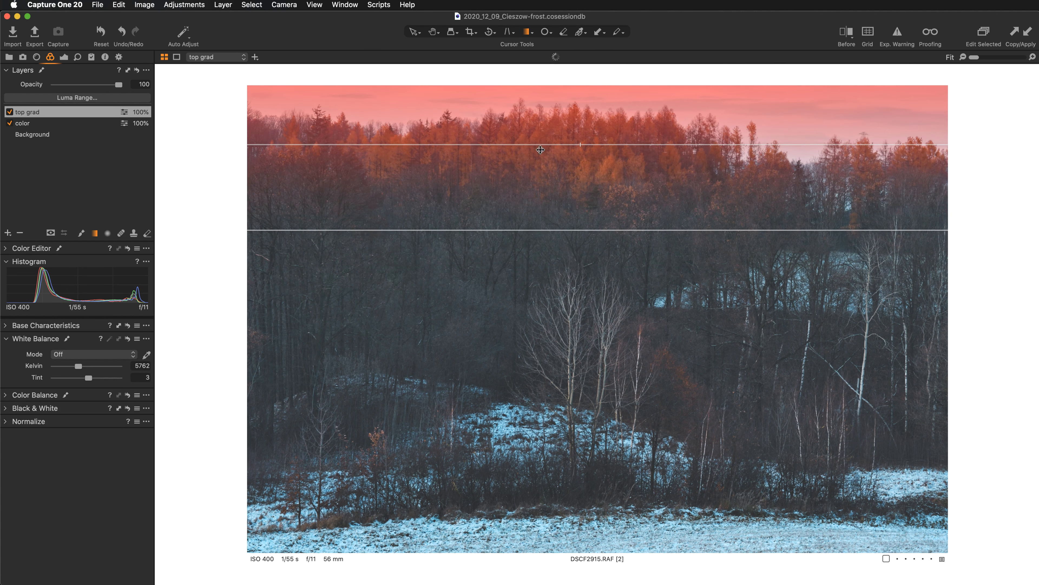
mouse_move(541, 181)
mouse_down()
mouse_move(555, 154)
mouse_move(553, 181)
mouse_move(552, 171)
mouse_up()
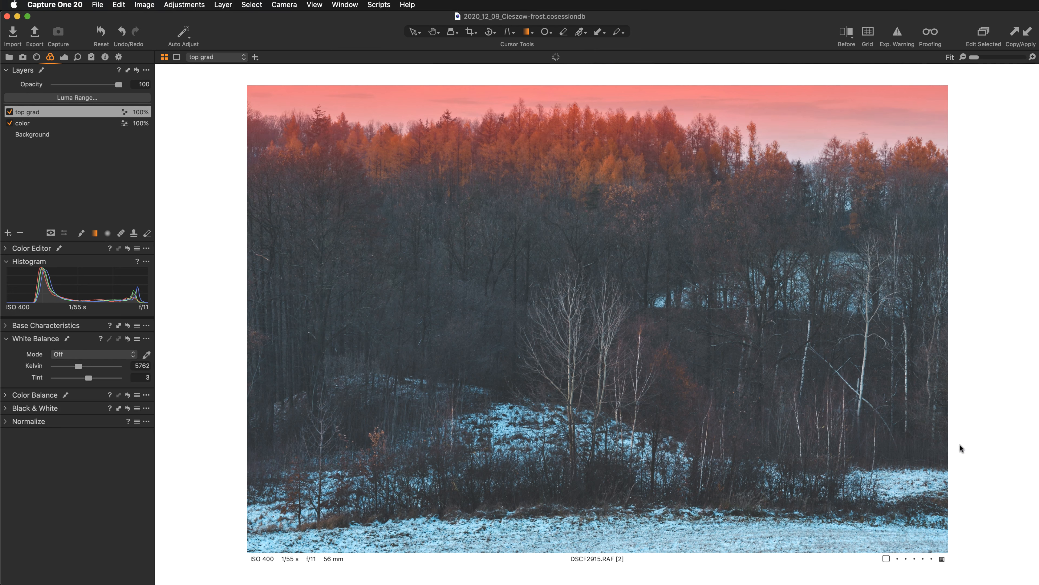
key(v)
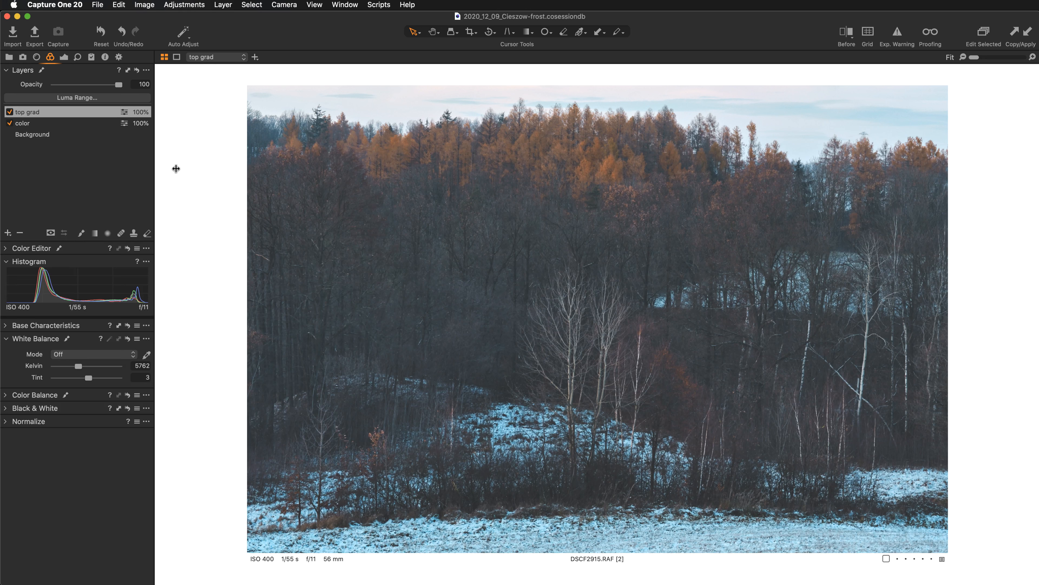
- Set the top grad layer's High Dynamic Range Shadow to 55 and compare the photo without and with that layer
click(63, 57)
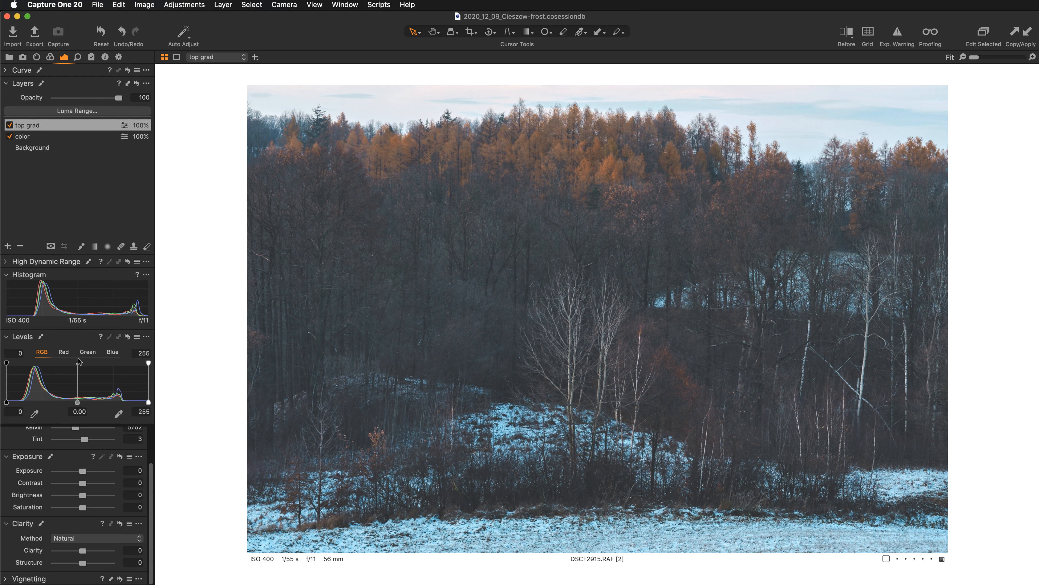
scroll(113, 493, up, 3)
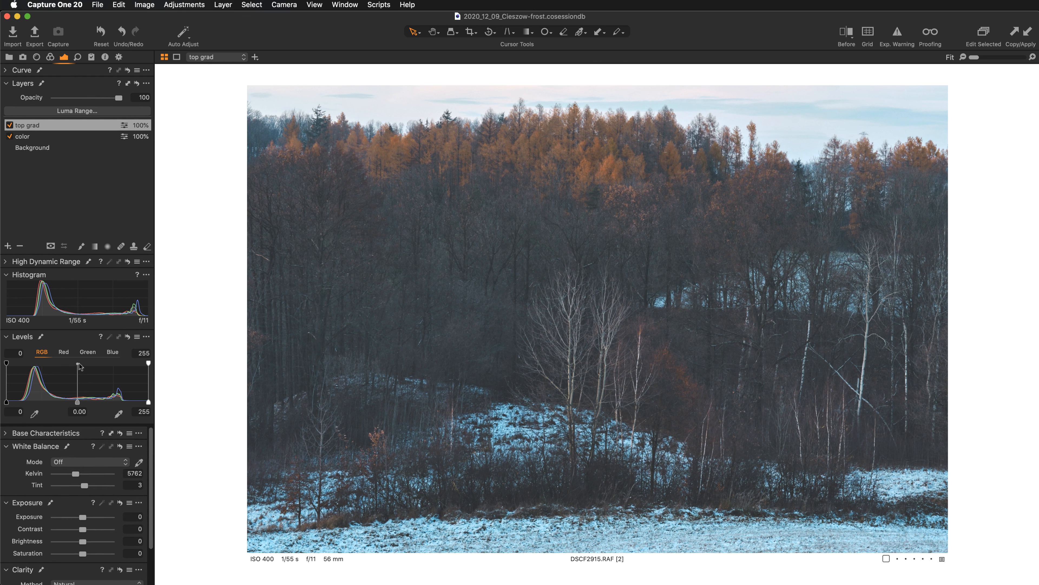
click(69, 265)
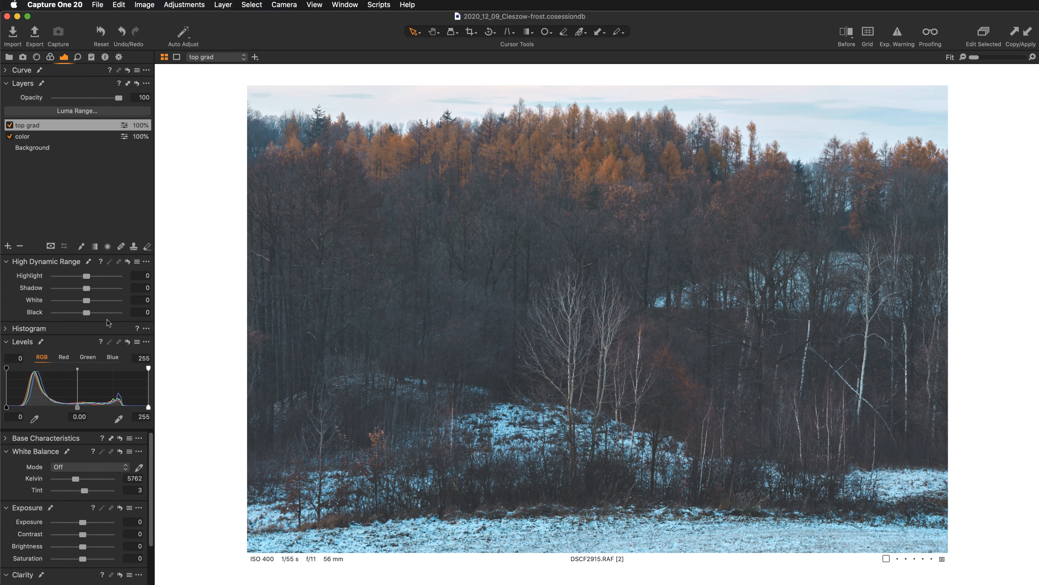
drag(86, 289, 105, 289)
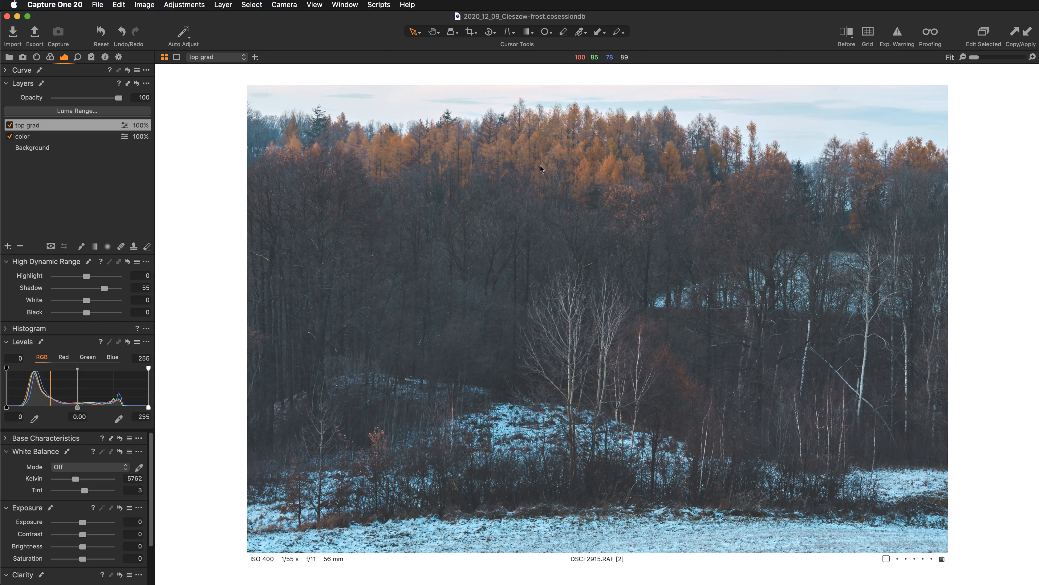
click(9, 126)
click(9, 125)
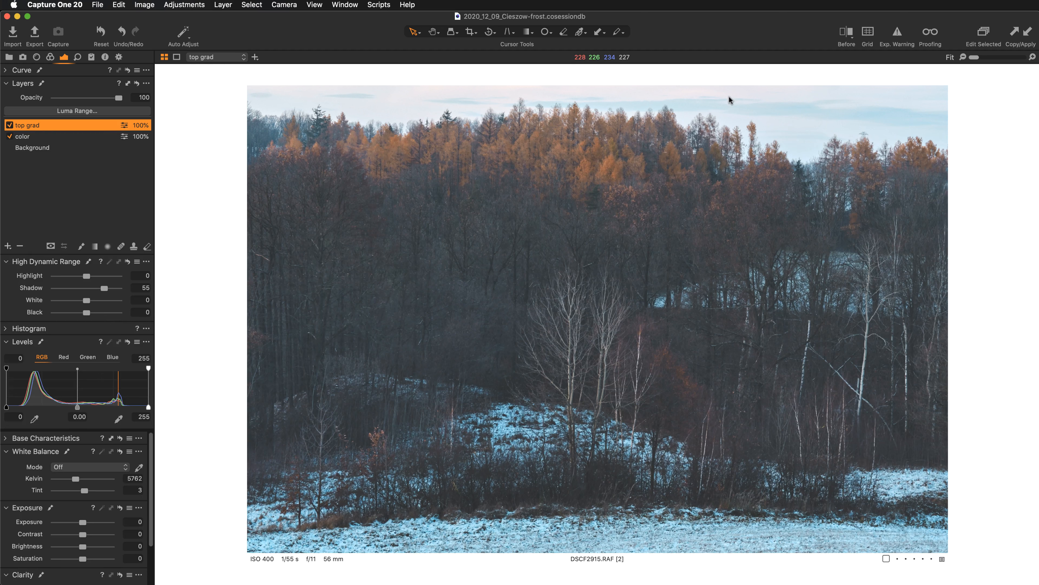
- Fine-tune the Highlight recovery on the Background layer and set the top grad layer's Shadow to 56
click(75, 147)
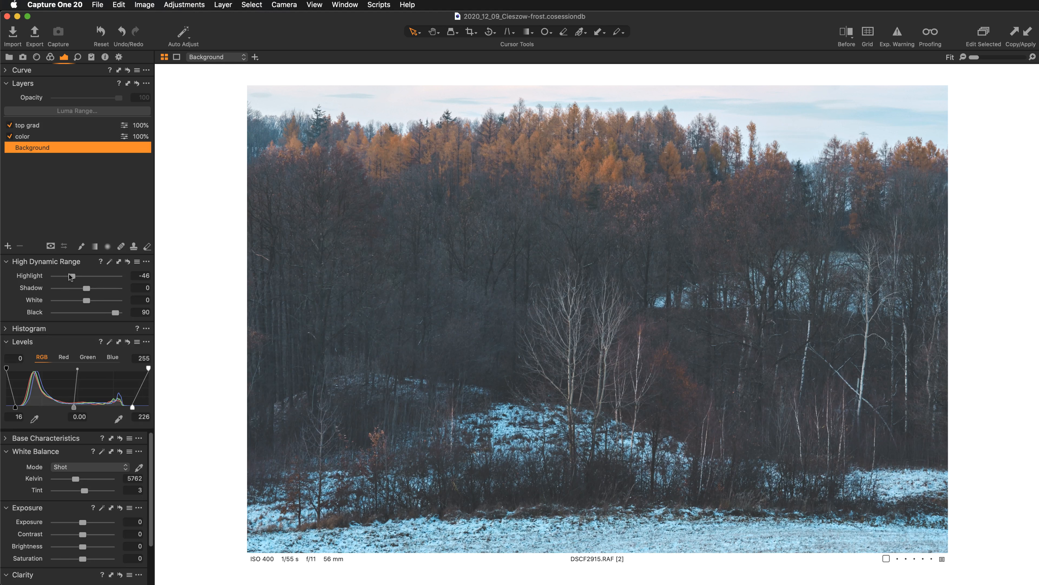
mouse_move(72, 277)
mouse_down()
mouse_move(49, 277)
mouse_move(69, 273)
mouse_up()
click(8, 125)
click(52, 127)
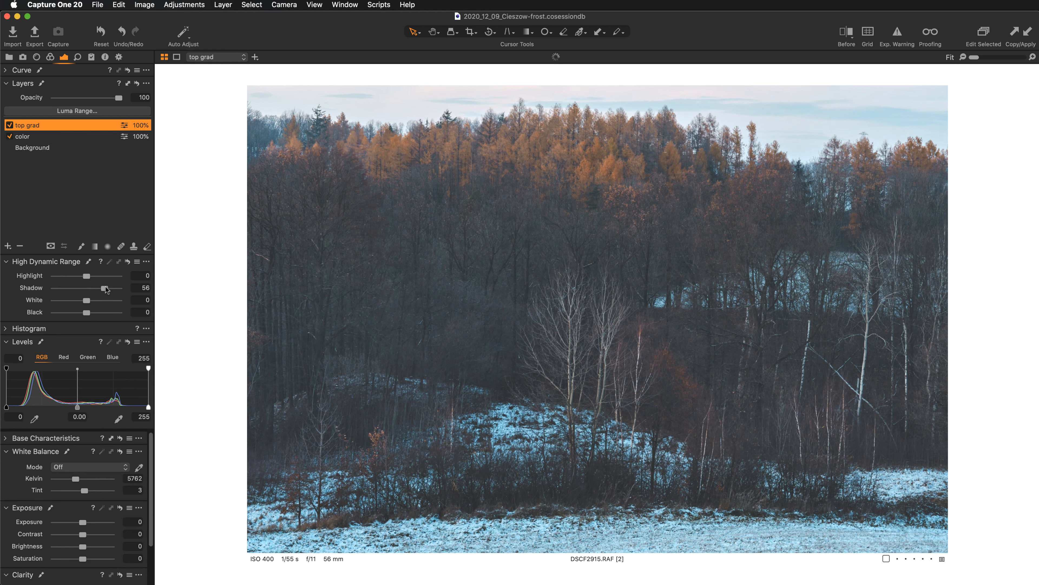
- Compare the photo without and with the top grad layer, and examine the sky and upper trees enlarged at 67%
click(9, 125)
click(9, 125)
click(9, 125)
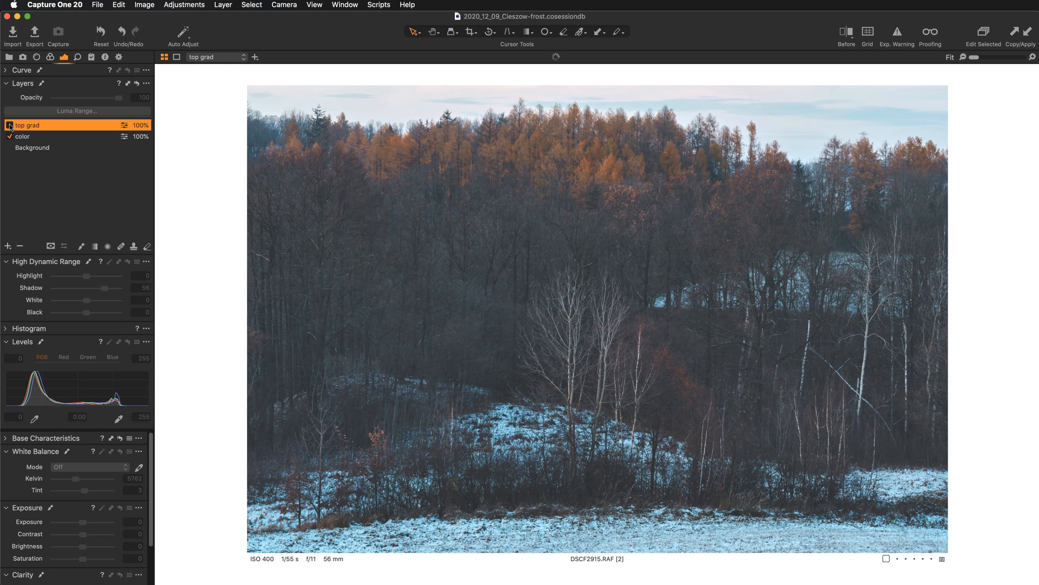
click(9, 124)
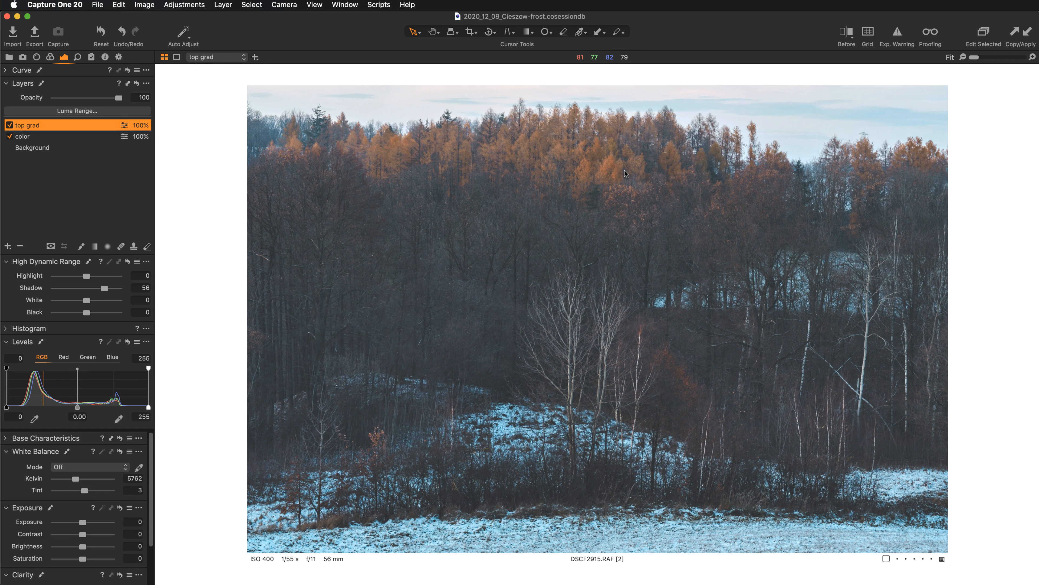
key(super+equal)
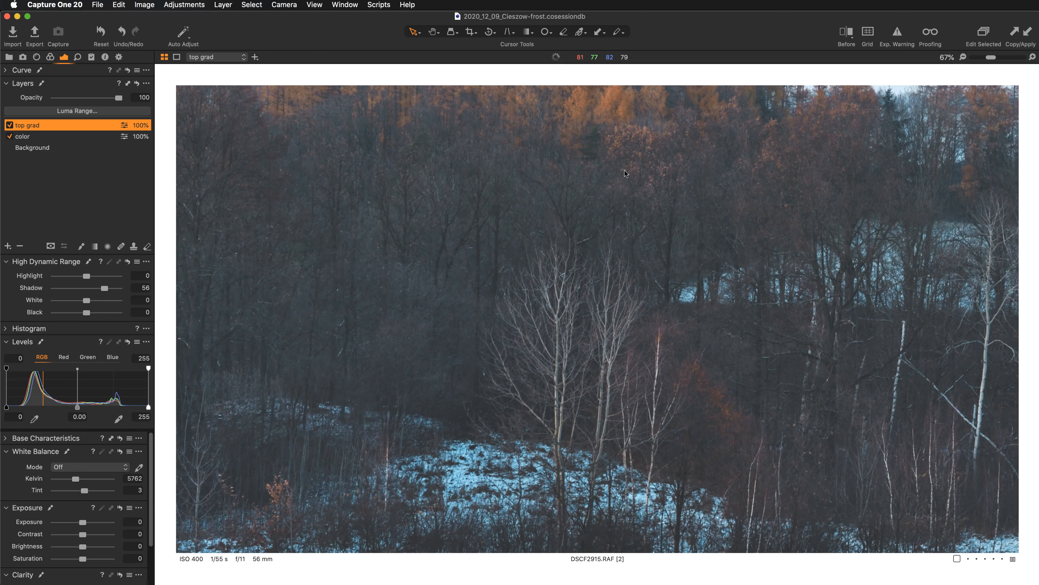
scroll(503, 244, up, 5)
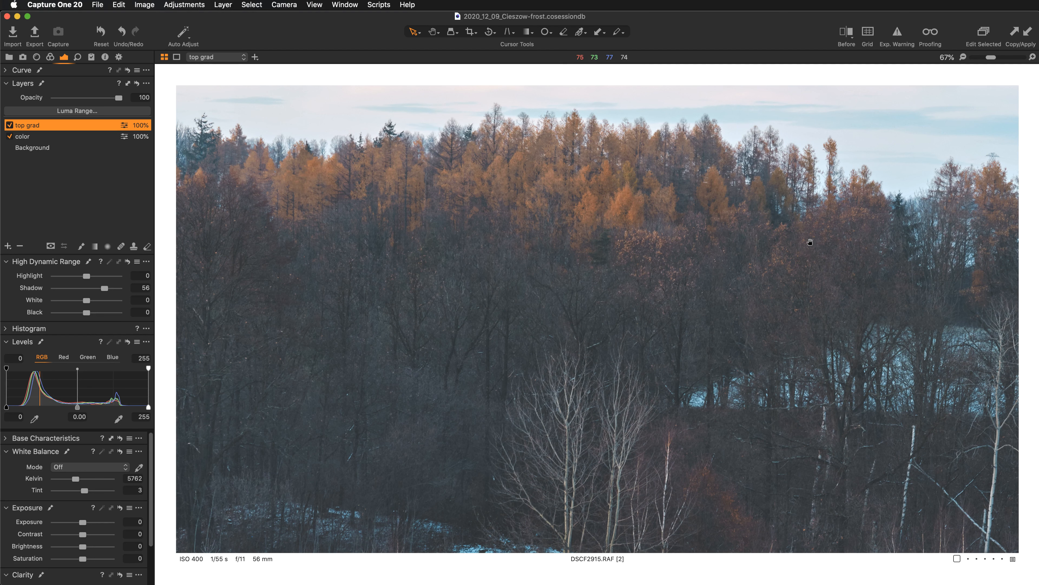
scroll(415, 236, right, 3)
scroll(415, 236, left, 5)
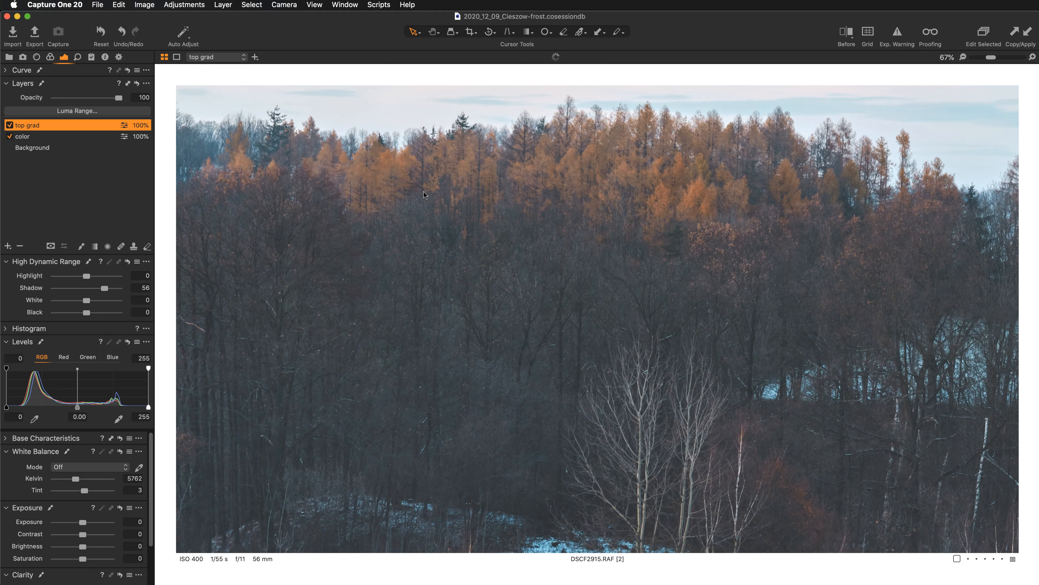
scroll(424, 197, down, 1)
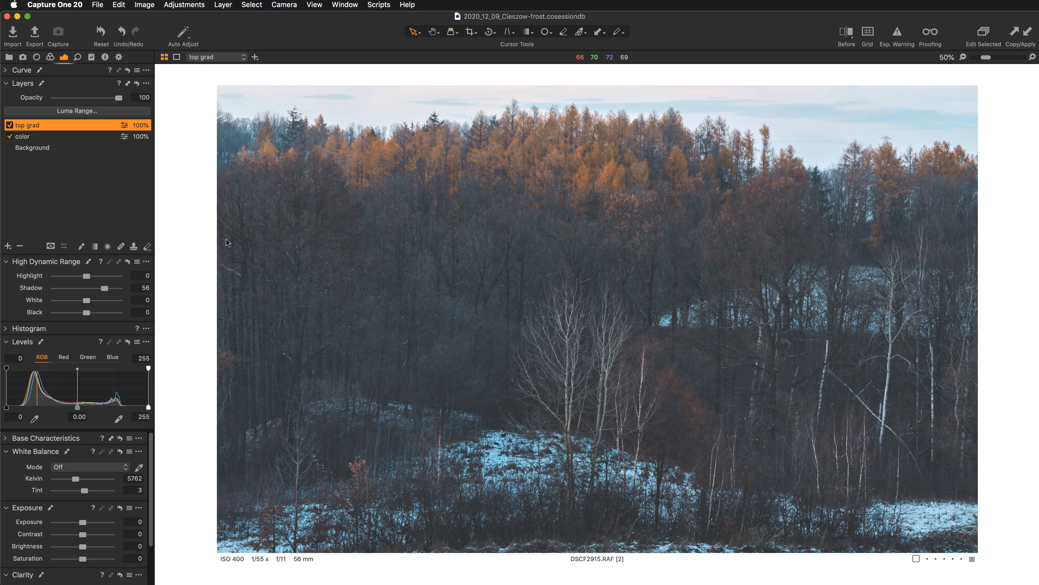
- Sample the orange foliage of the upper trees as a new color range in the color layer's advanced Color Editor
click(53, 137)
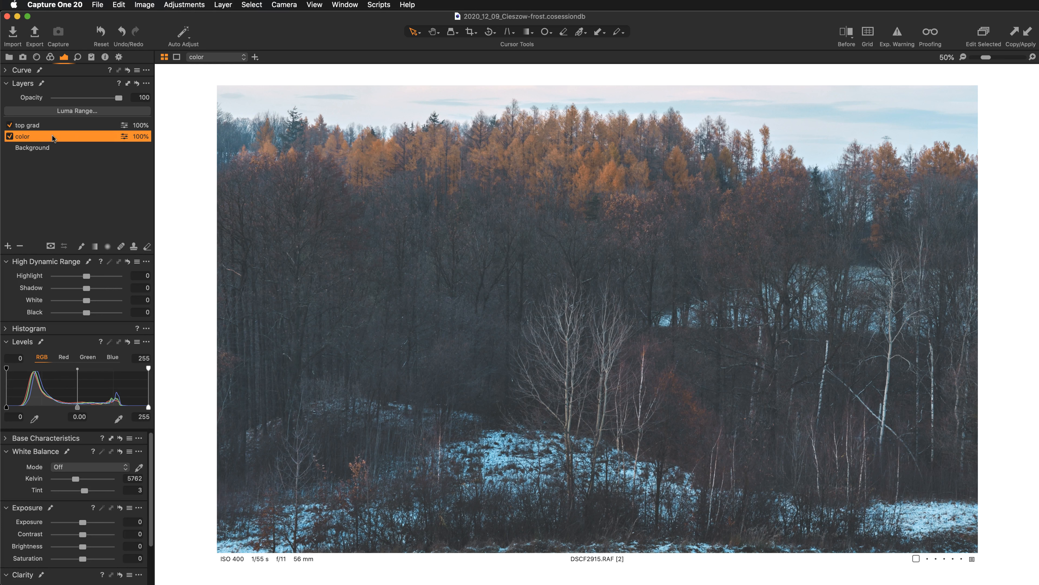
click(51, 57)
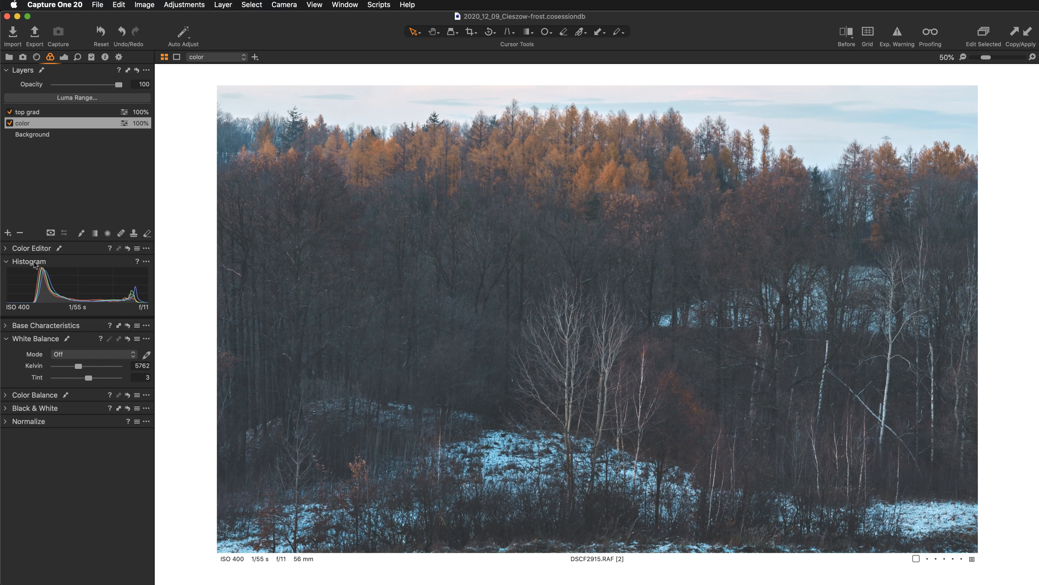
click(5, 249)
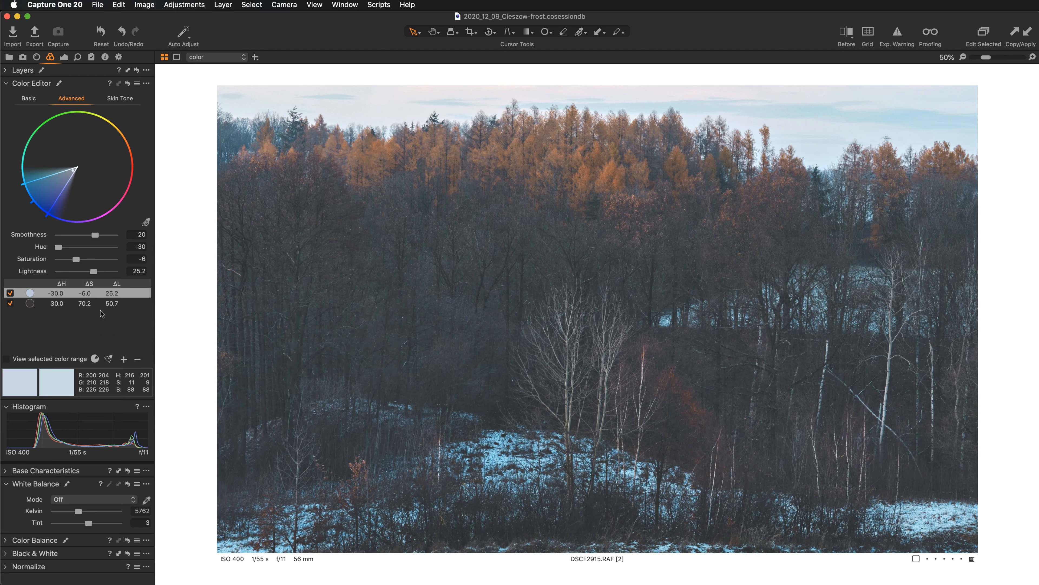
click(146, 223)
scroll(490, 202, up, 4)
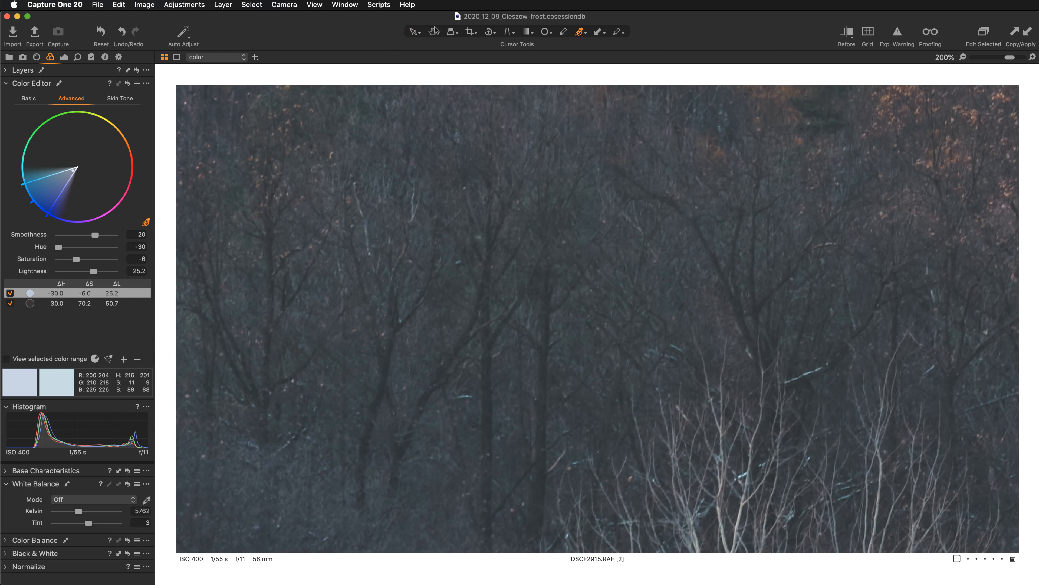
click(418, 31)
drag(583, 155, 520, 373)
drag(659, 185, 531, 298)
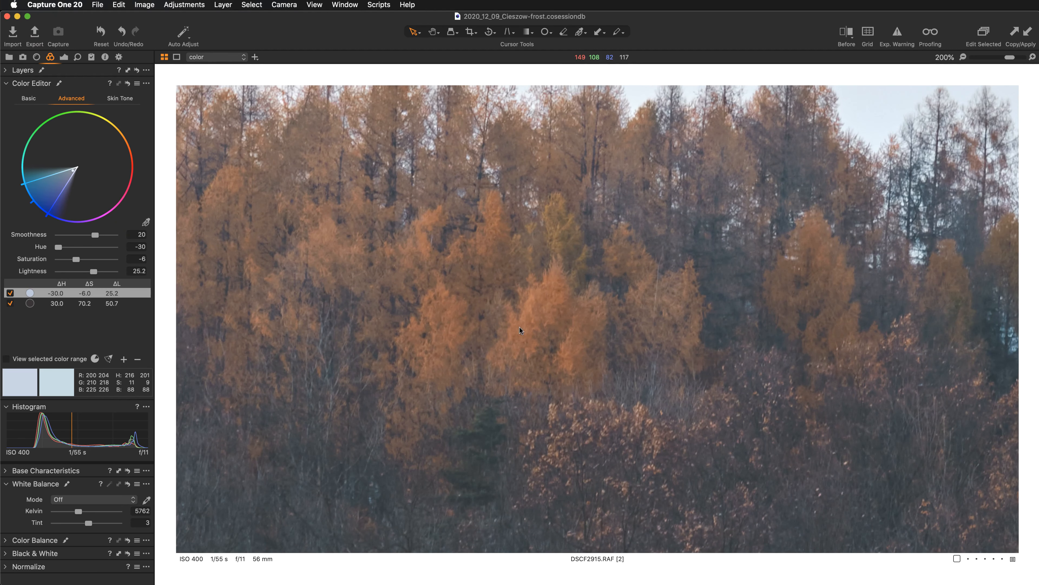
drag(415, 365, 468, 332)
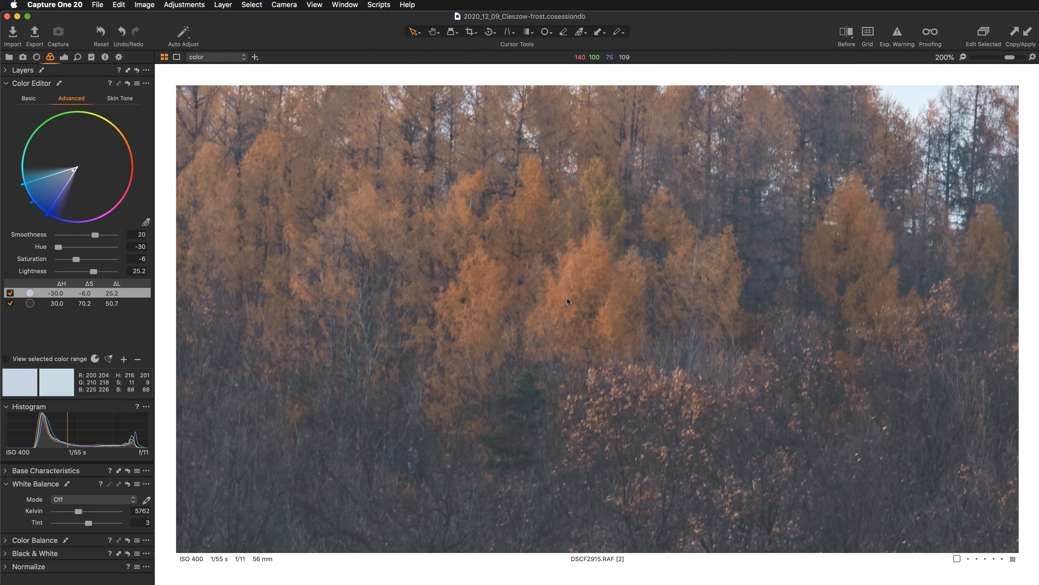
click(146, 221)
click(577, 260)
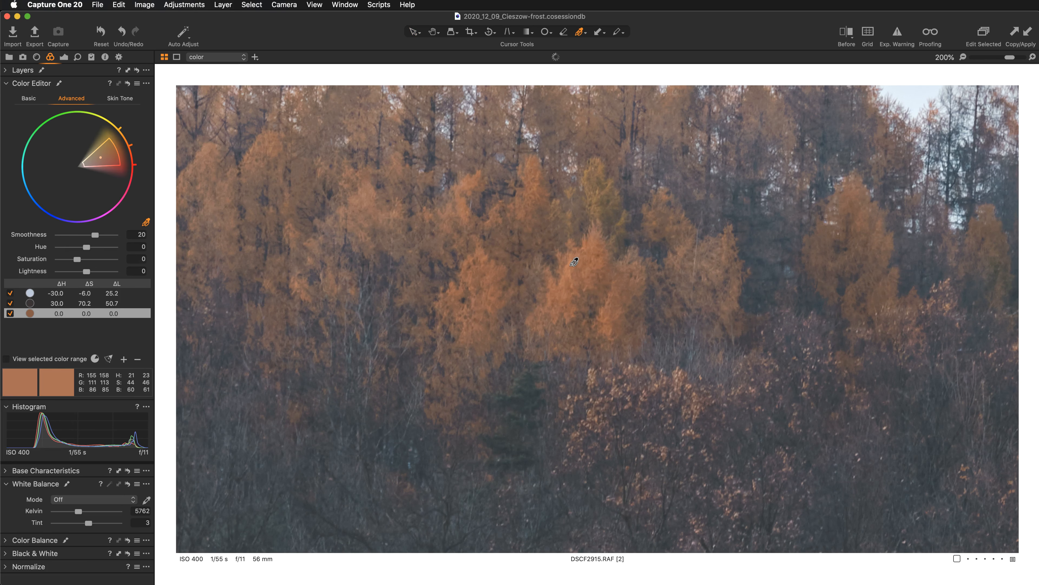
- Expand the sampled orange range to cover all saturation levels and widen its hue limits towards yellow and red
key(super+0)
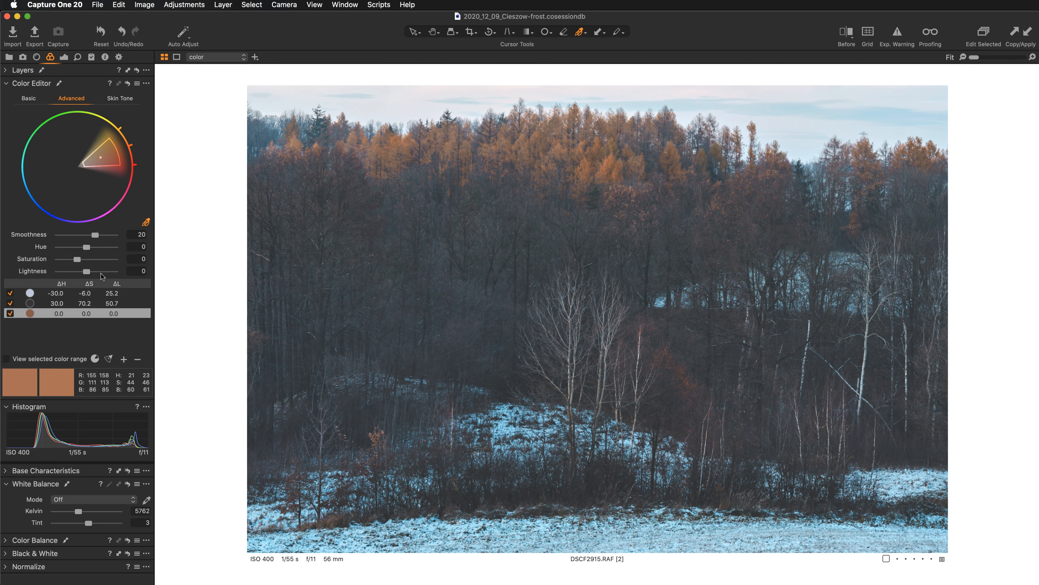
click(109, 359)
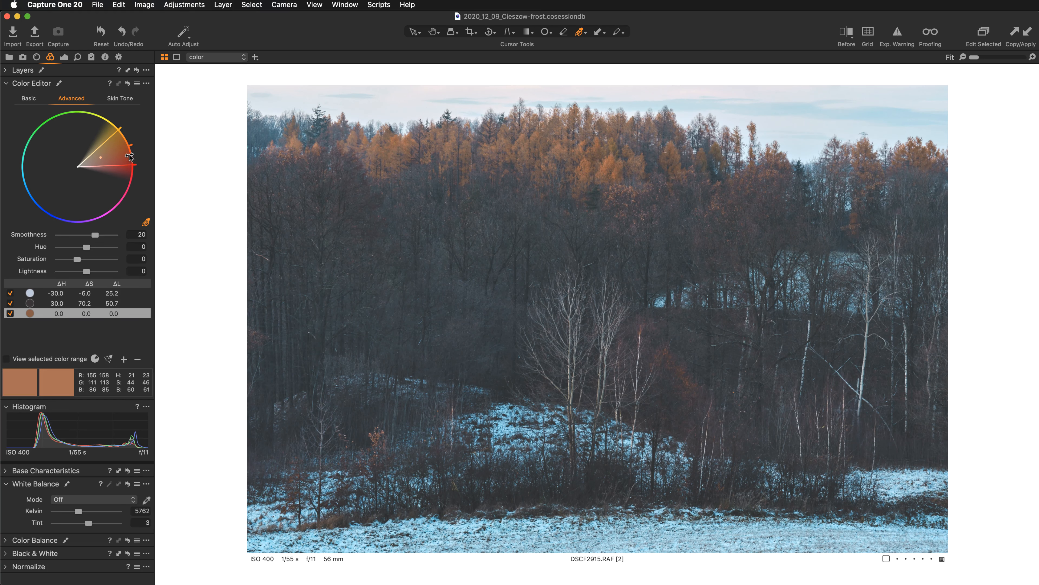
drag(118, 129, 117, 118)
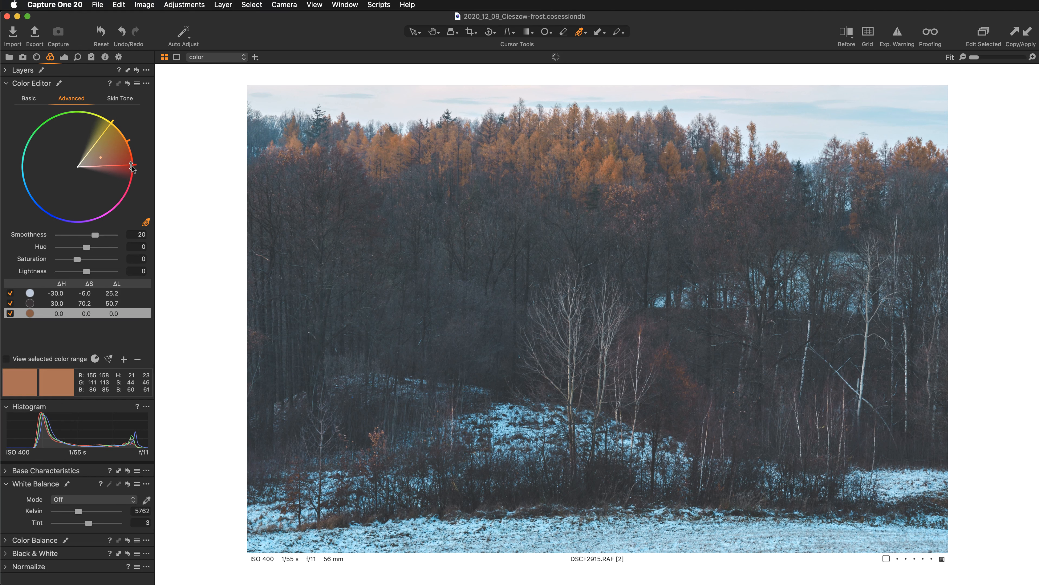
drag(136, 167, 137, 175)
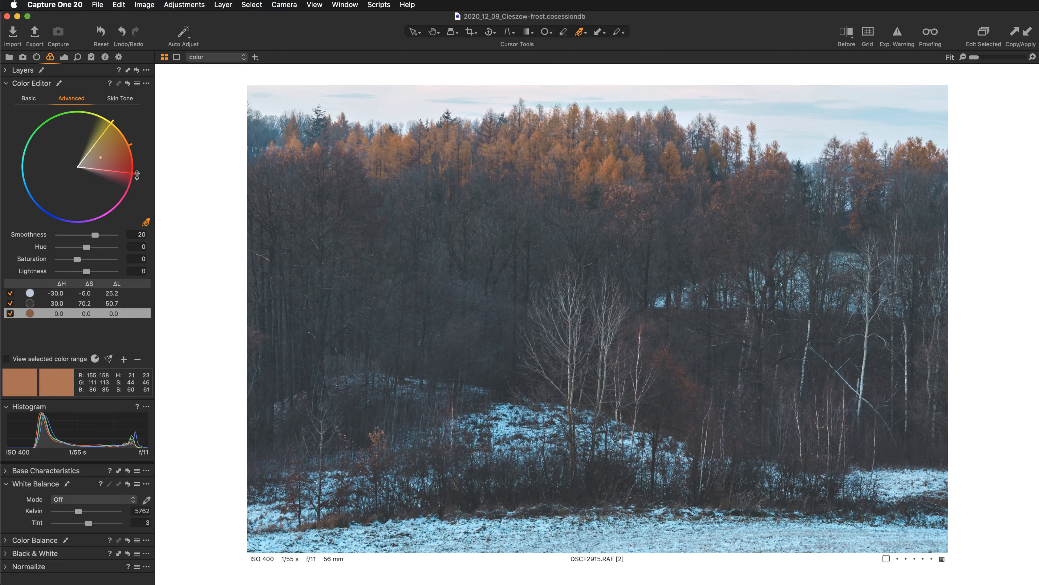
- Isolate the selected color range in the preview, examine the upper trees enlarged to 100%, and fine-tune the range's red limit
click(7, 359)
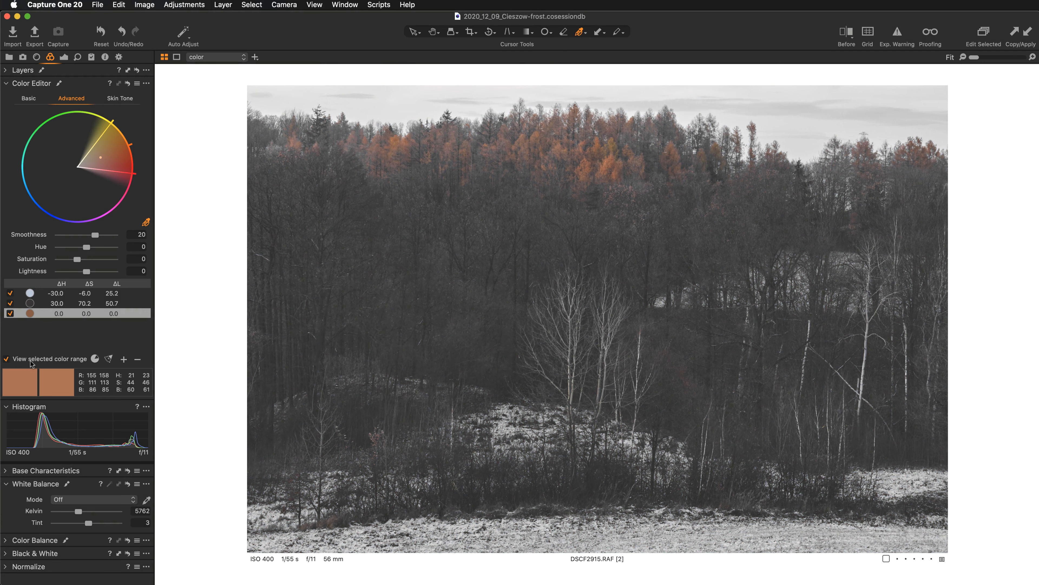
key(alt+super+0)
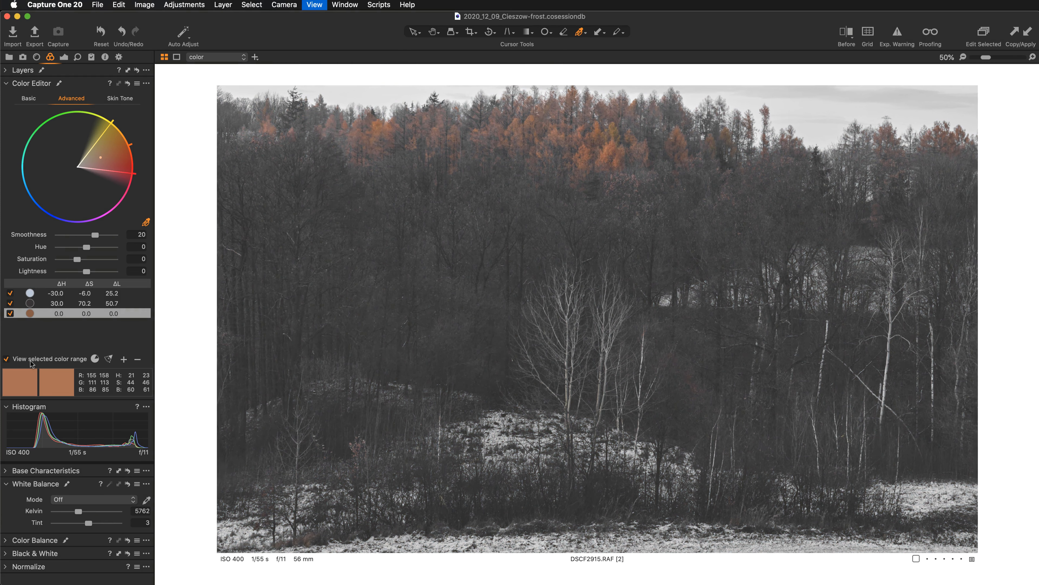
click(434, 31)
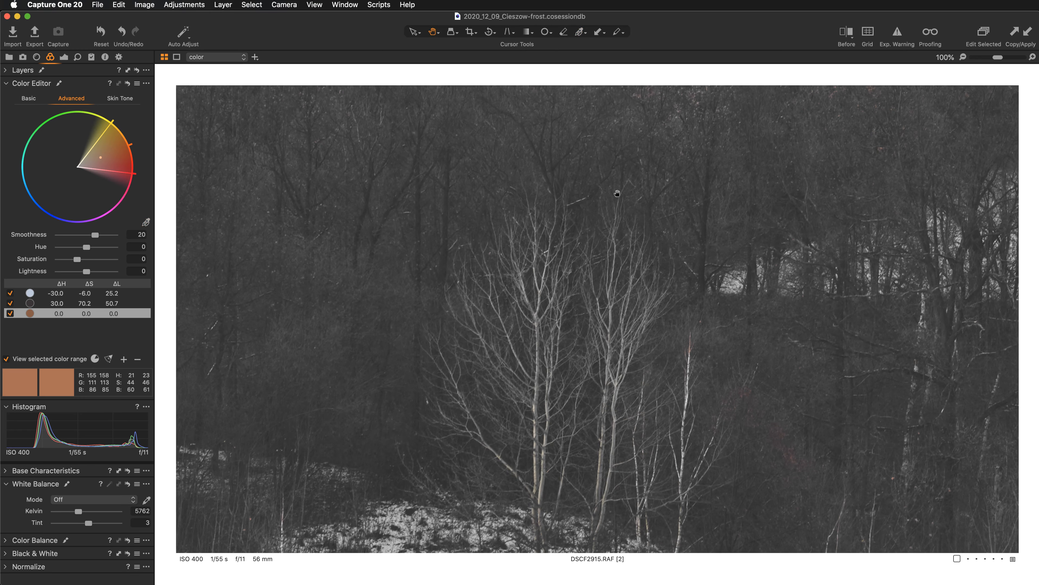
drag(618, 194, 378, 342)
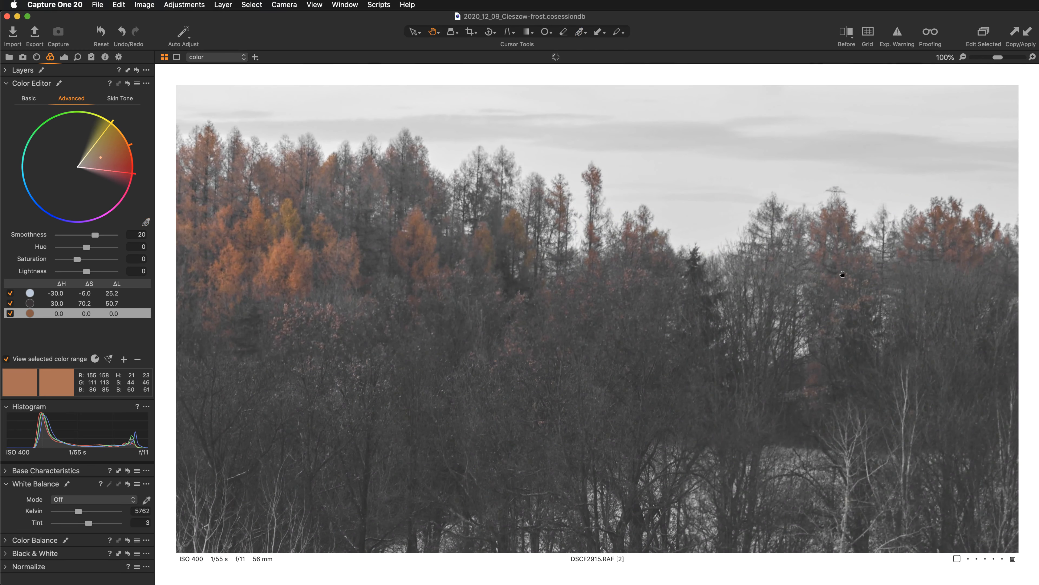
drag(135, 174, 132, 188)
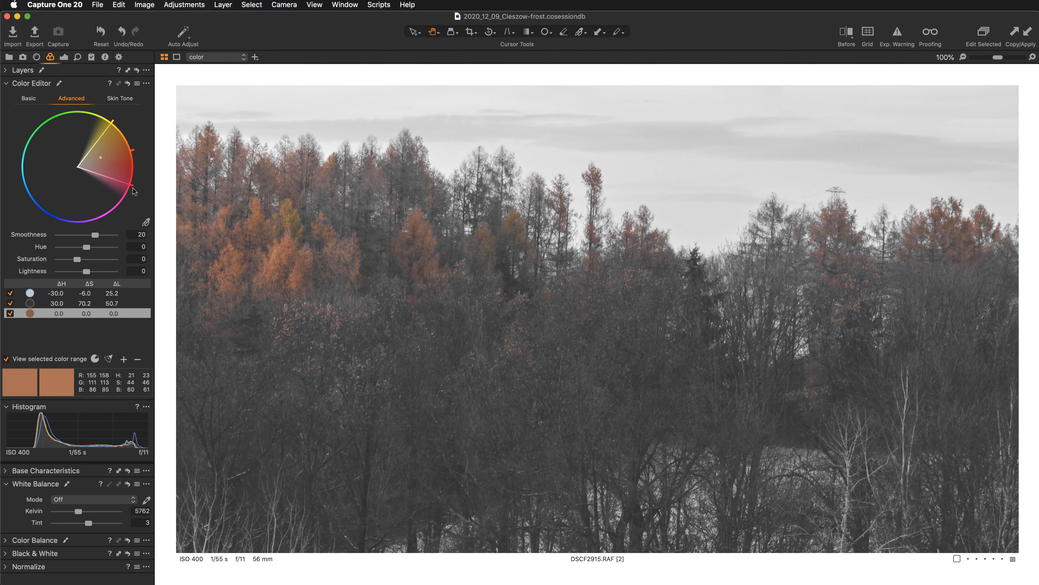
drag(132, 187, 136, 172)
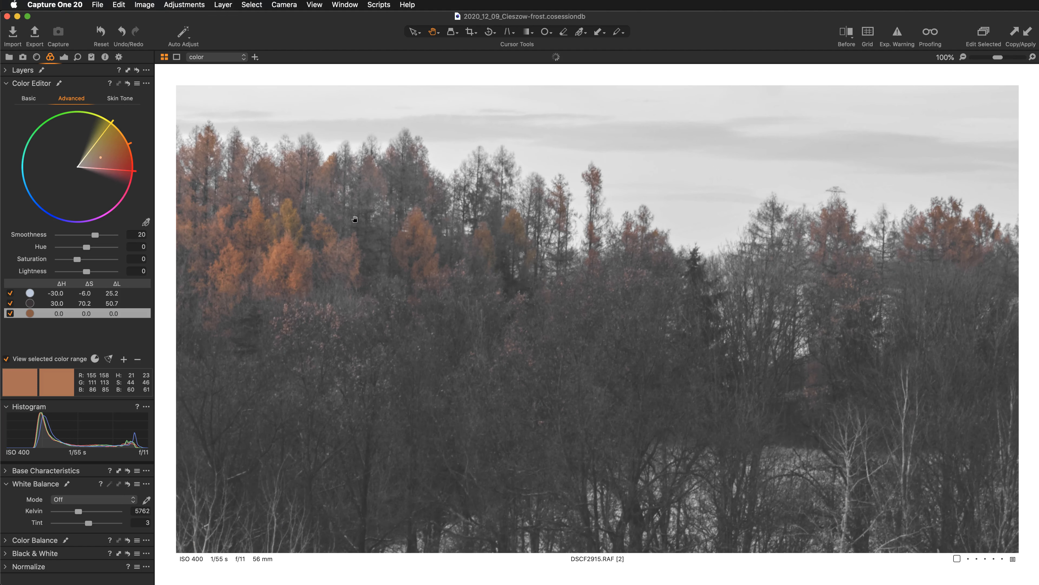
double_click(354, 260)
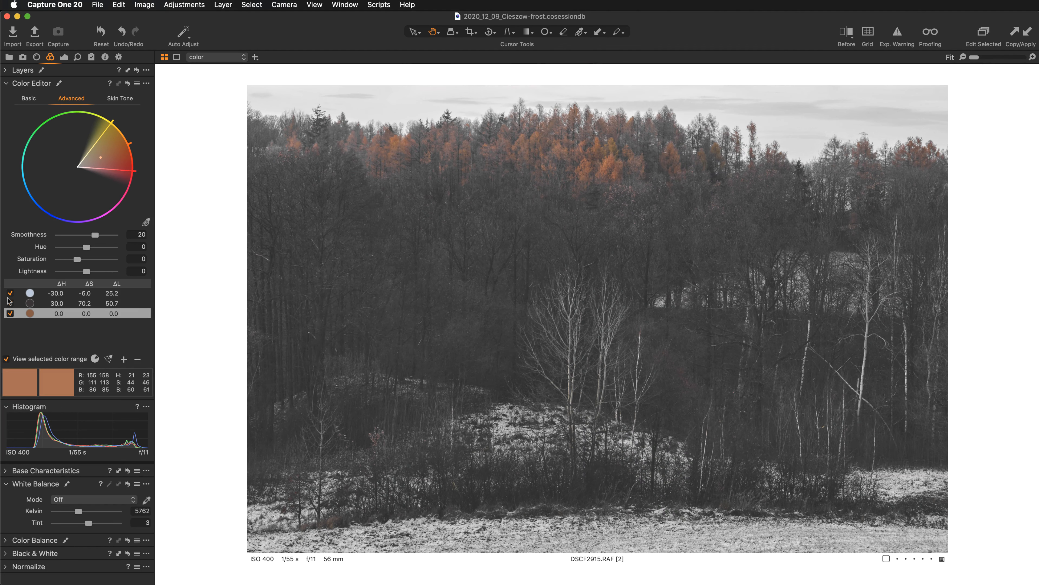
click(7, 360)
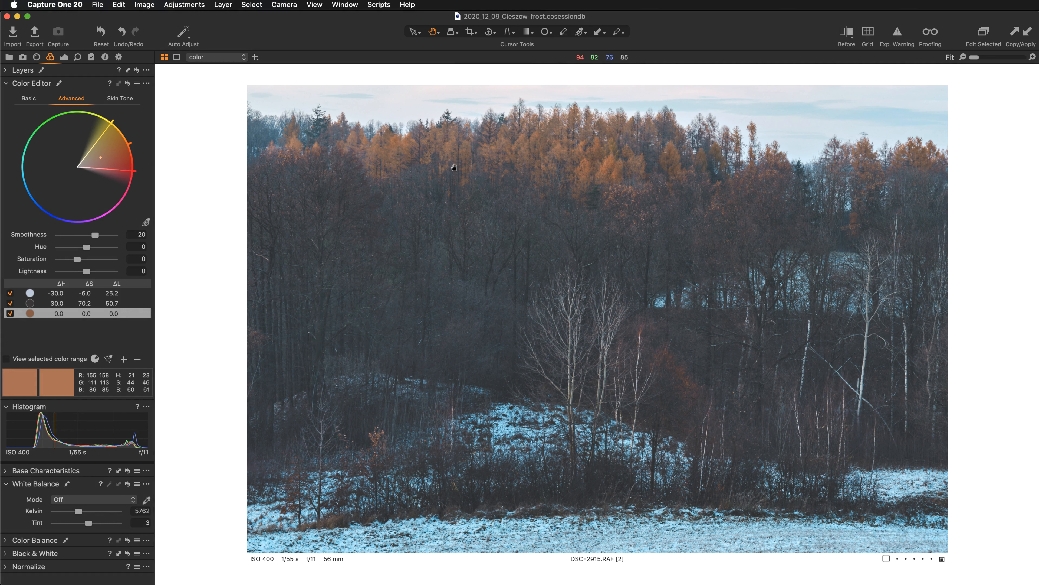
- Create a masked layer from the selected orange range, display its mask, and name the layer "yellow mask HDR"
click(146, 83)
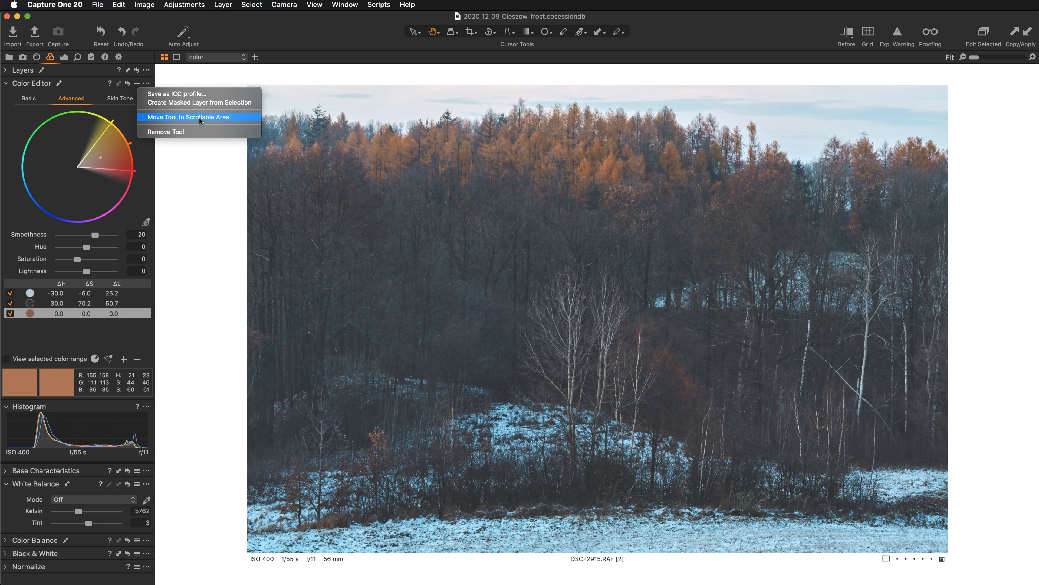
click(237, 103)
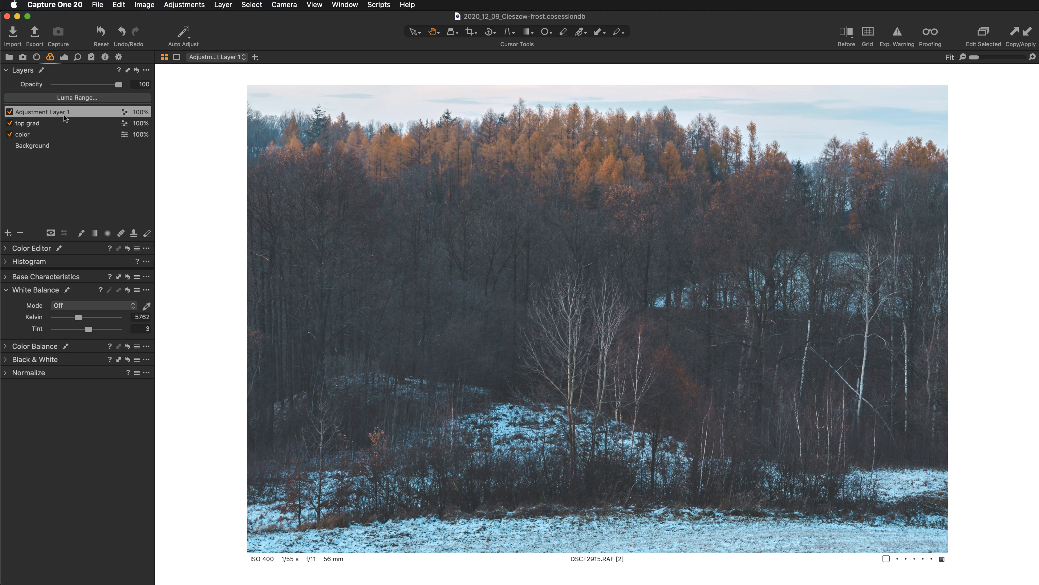
key(m)
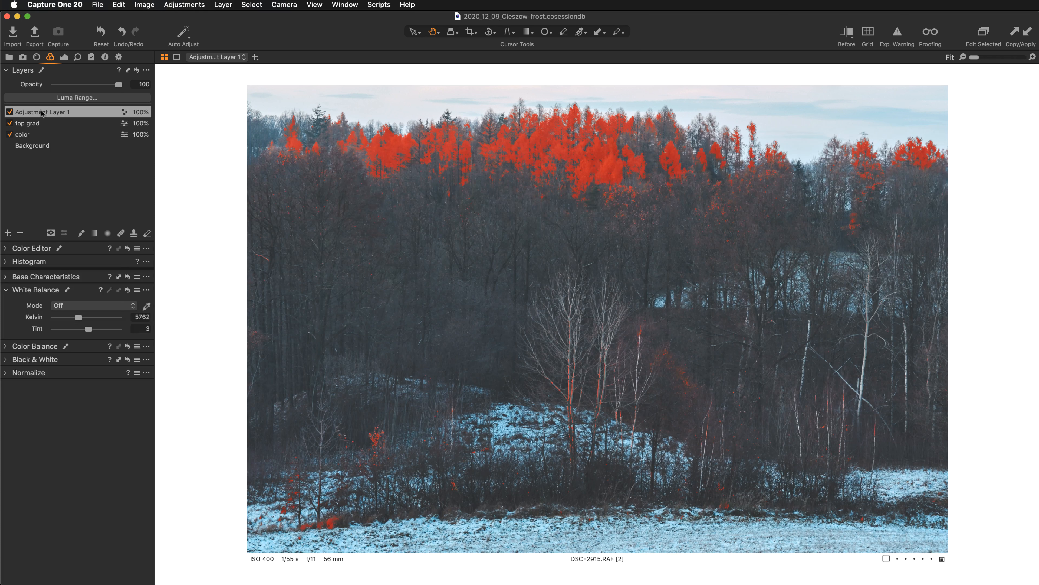
double_click(53, 111)
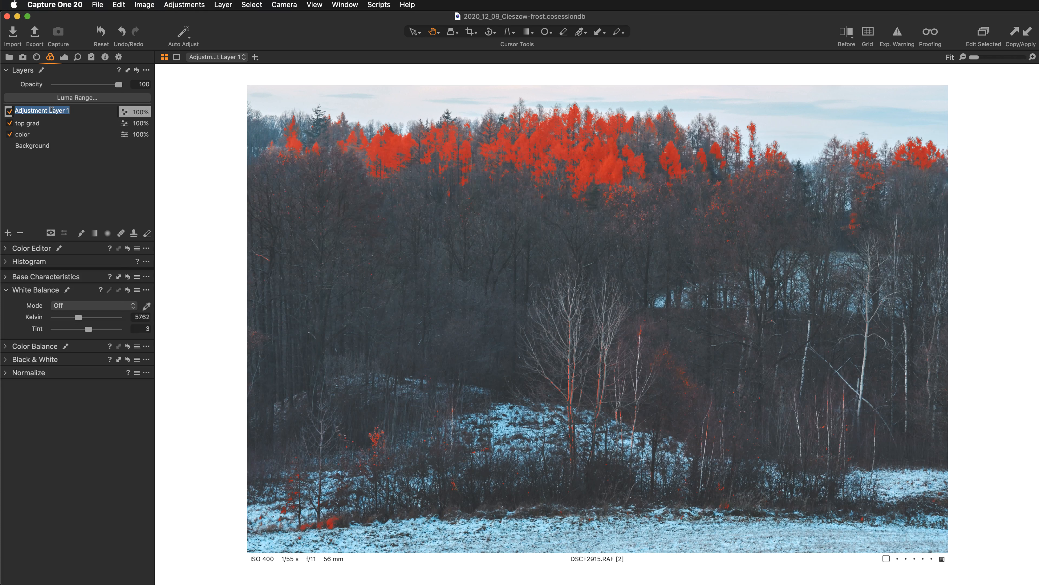
text(yellow mask HDR)
key(Return)
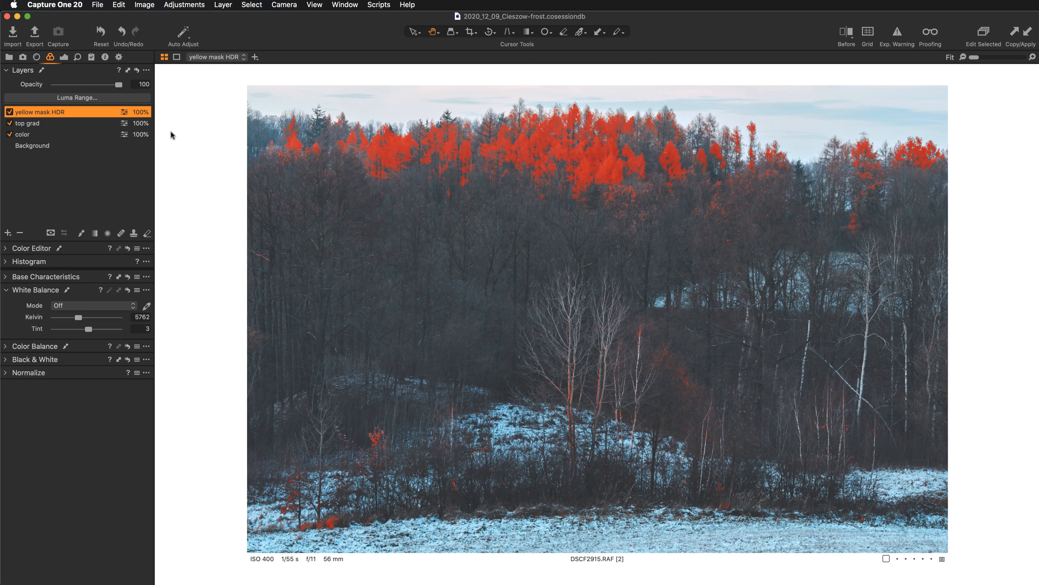
- Refine the yellow mask HDR layer's mask with a radius of 300, comparing it with a radius of 0 before applying
right_click(81, 115)
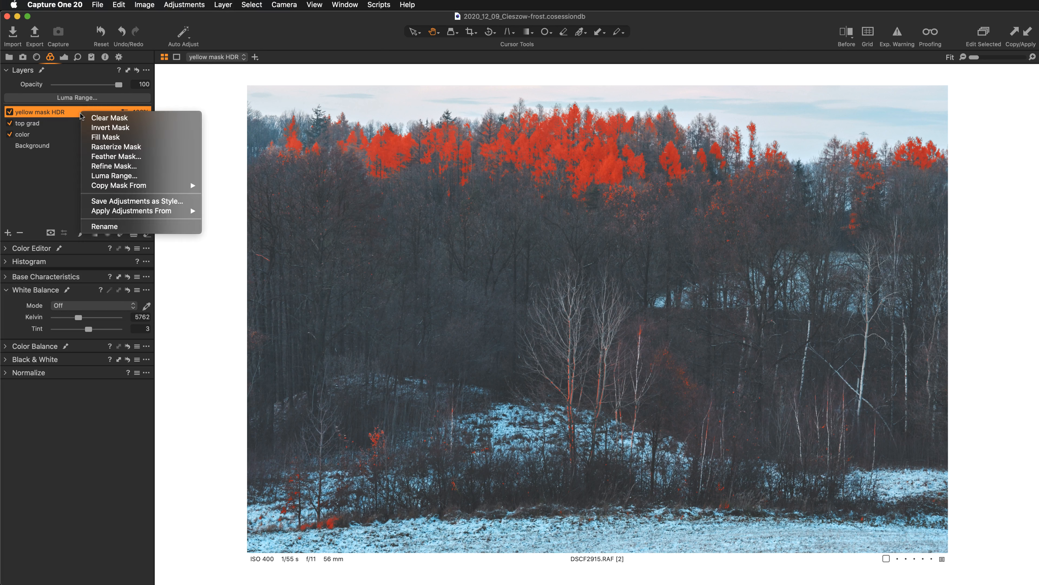
click(124, 167)
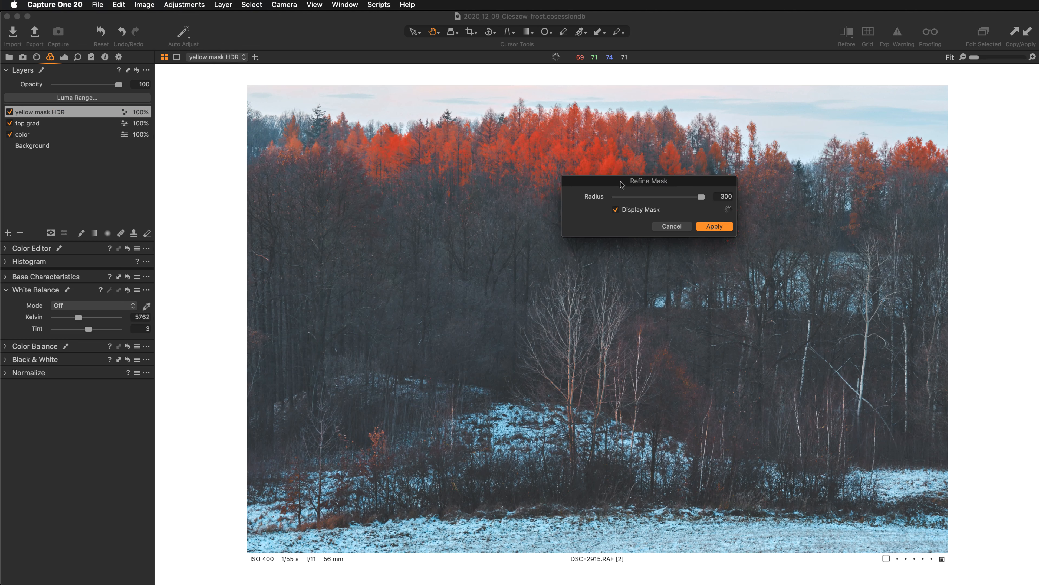
drag(622, 184, 375, 326)
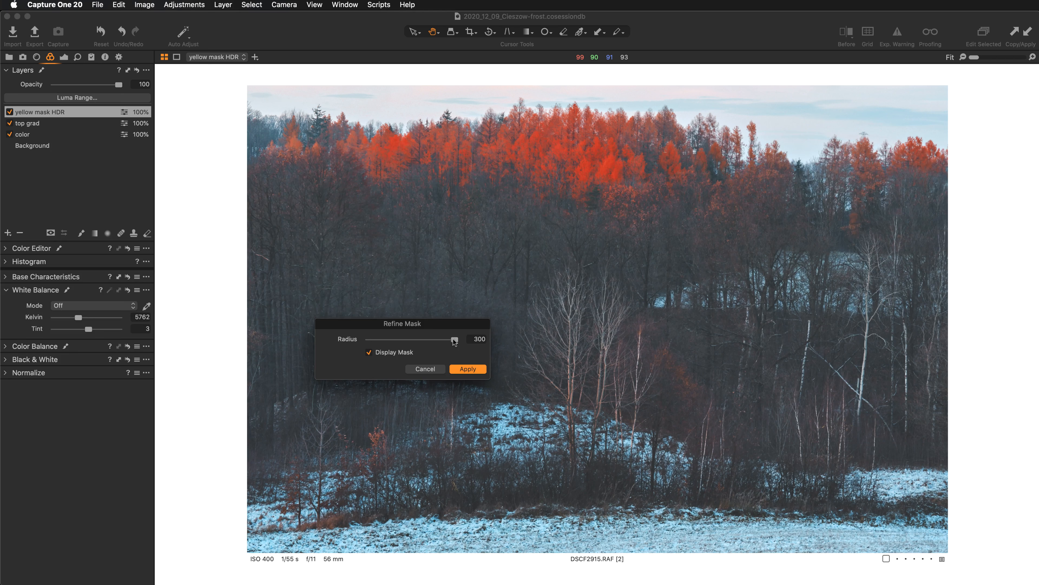
drag(454, 339, 334, 347)
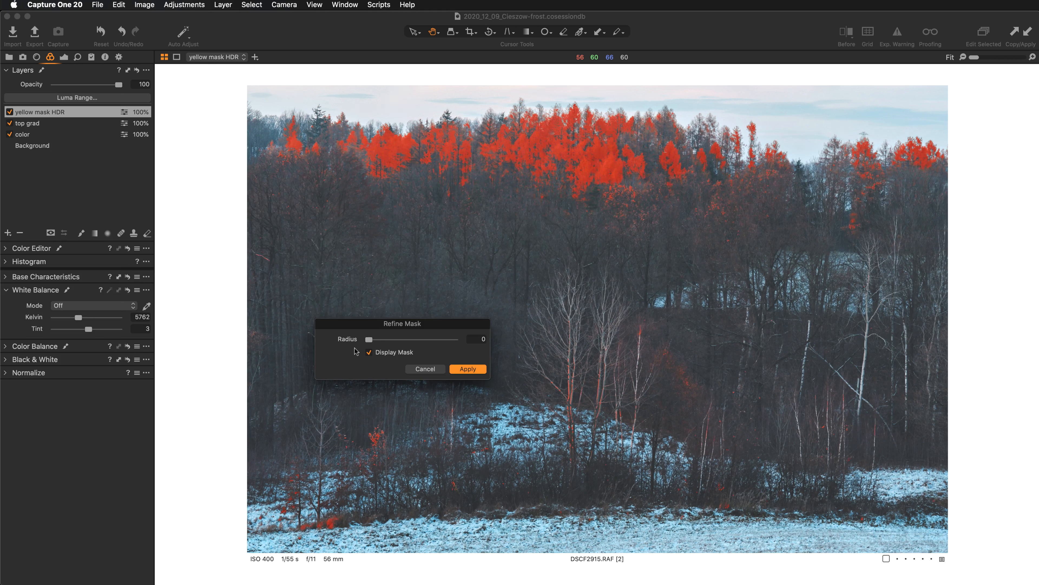
drag(370, 339, 481, 349)
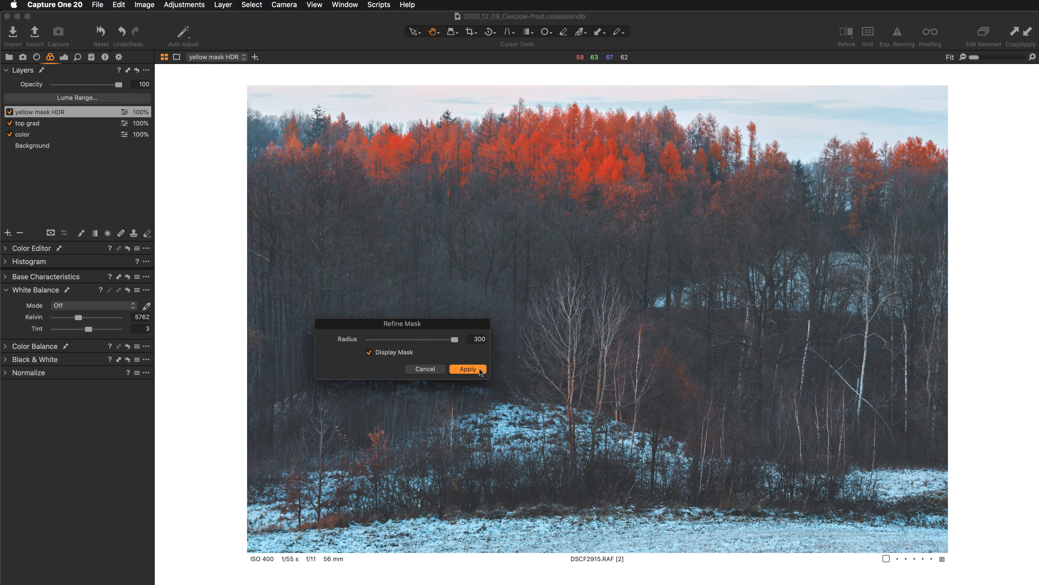
click(479, 370)
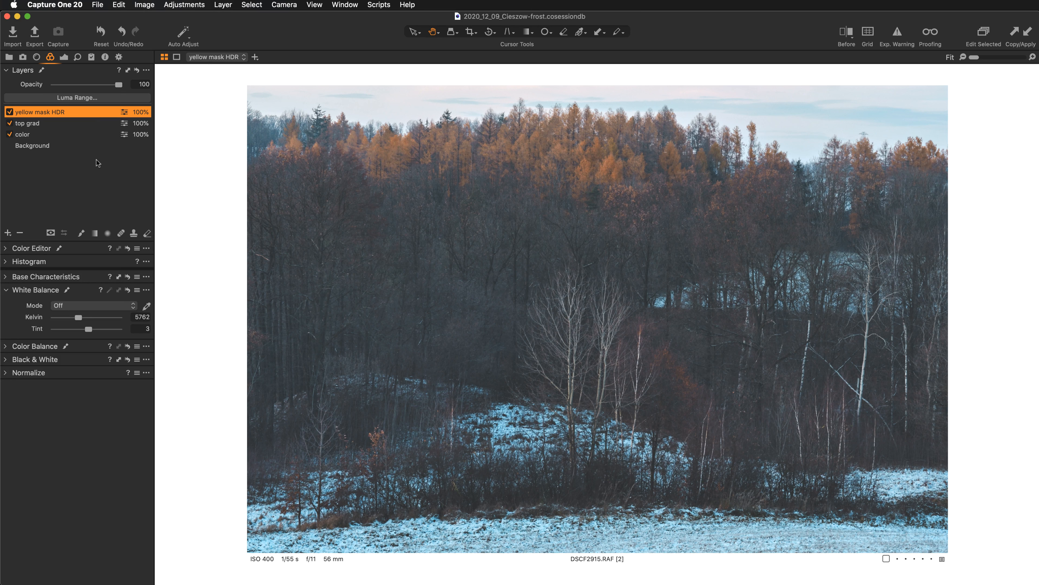
- Set the yellow mask HDR layer's High Dynamic Range Shadow to 47 and compare the photo without and with that layer
click(64, 57)
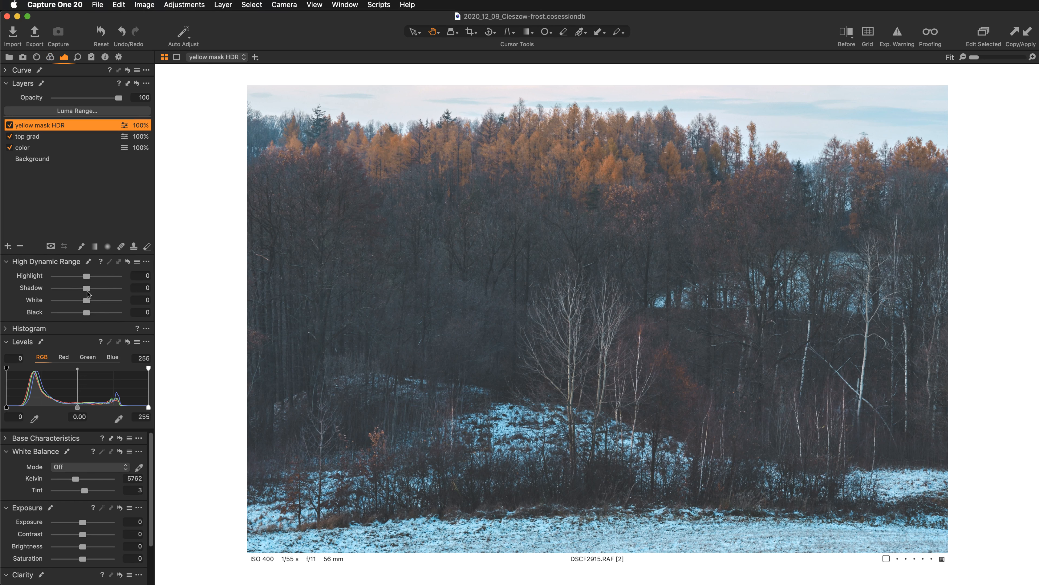
drag(87, 289, 97, 289)
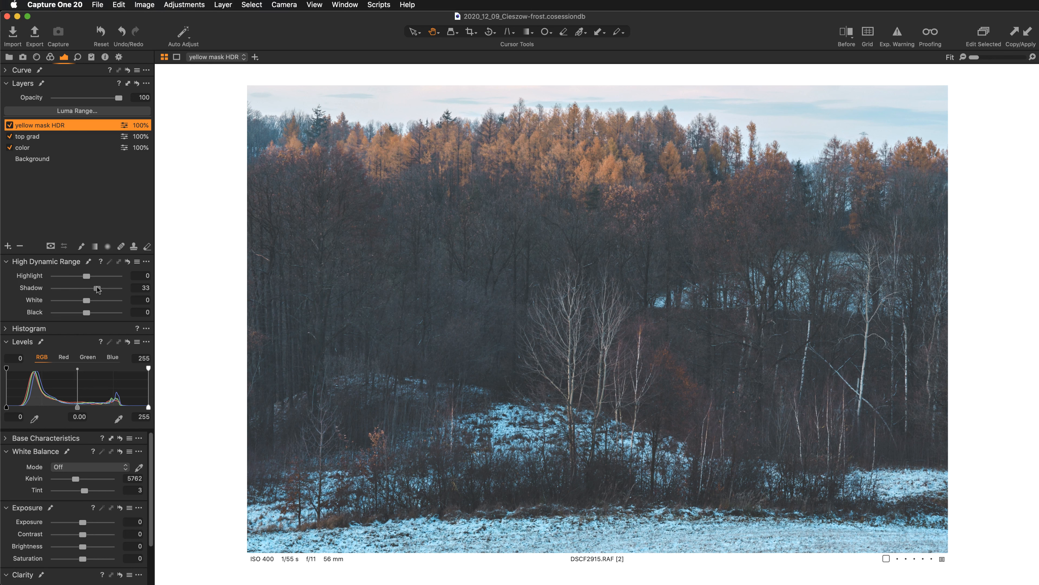
drag(97, 288, 99, 289)
drag(100, 289, 102, 288)
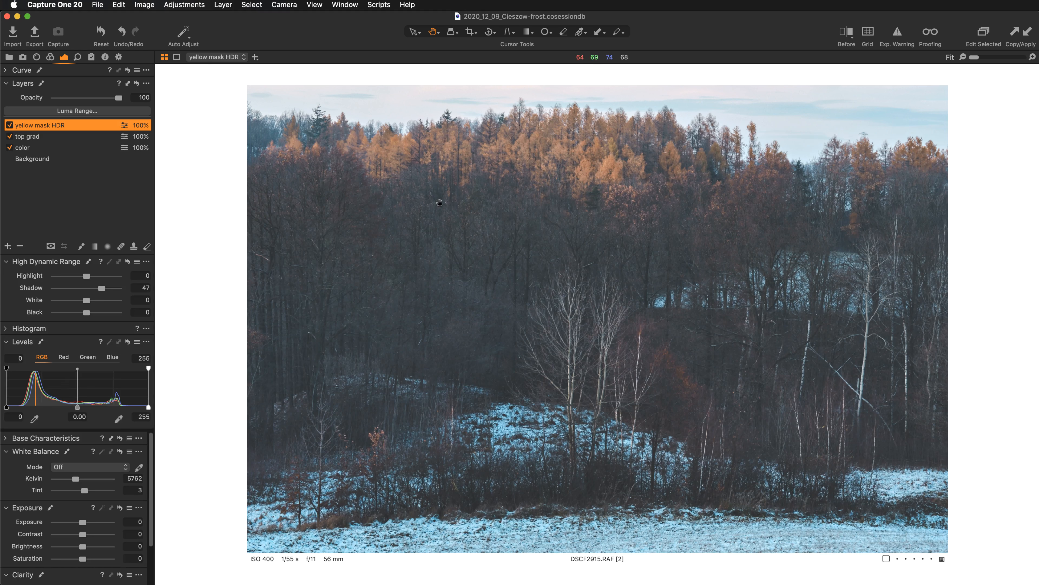
click(8, 126)
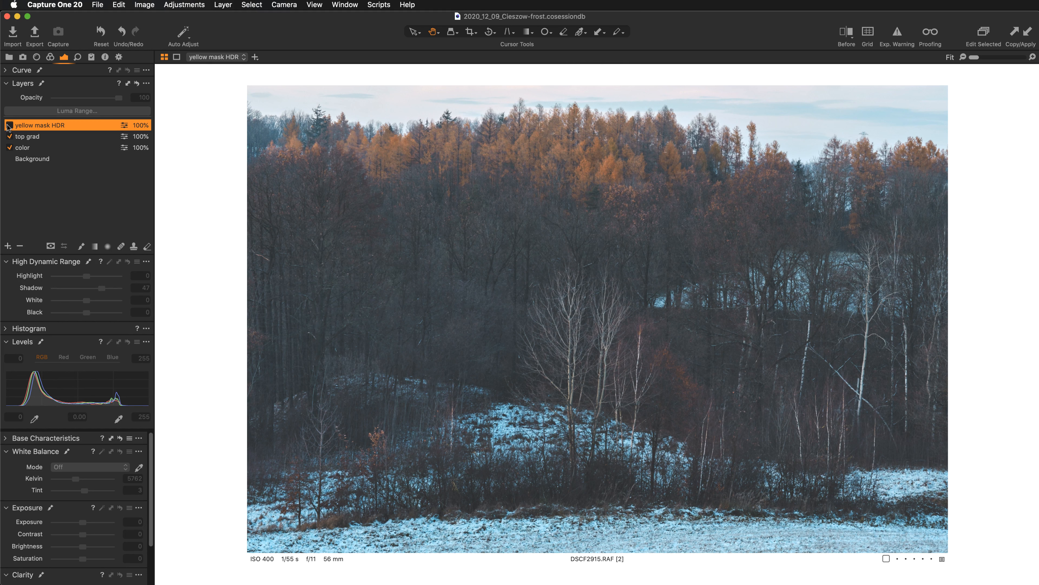
click(9, 125)
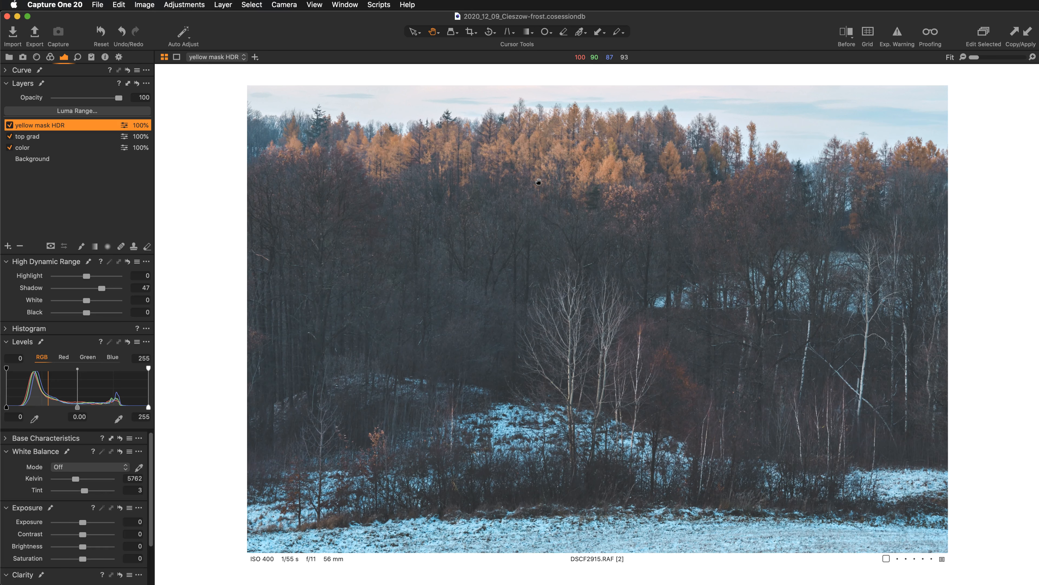
- Start feathering the yellow mask HDR layer's mask, displaying the mask while lowering the feather radius from 100 to 0
key(super+equal)
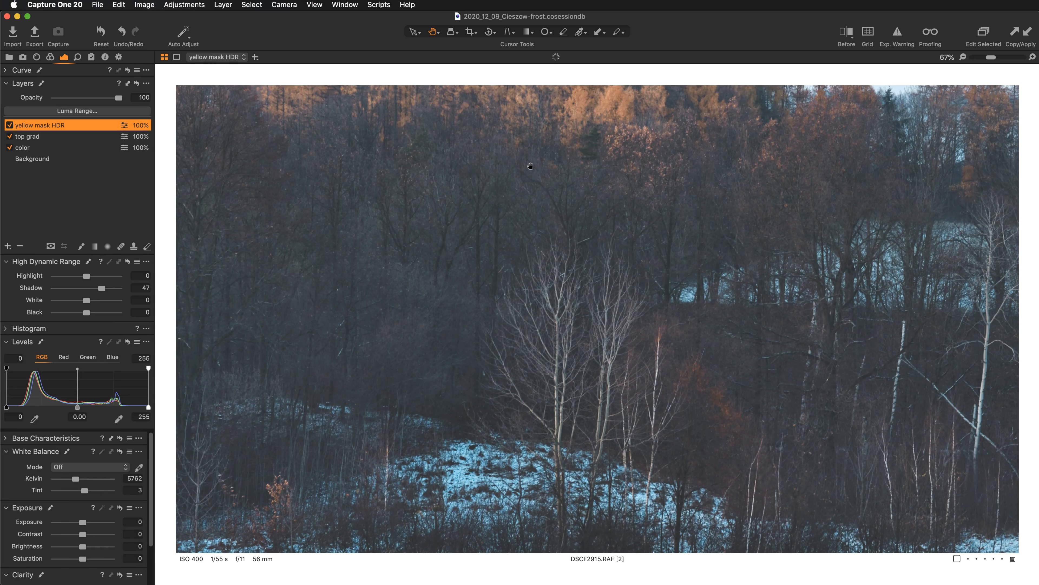
scroll(466, 180, up, 5)
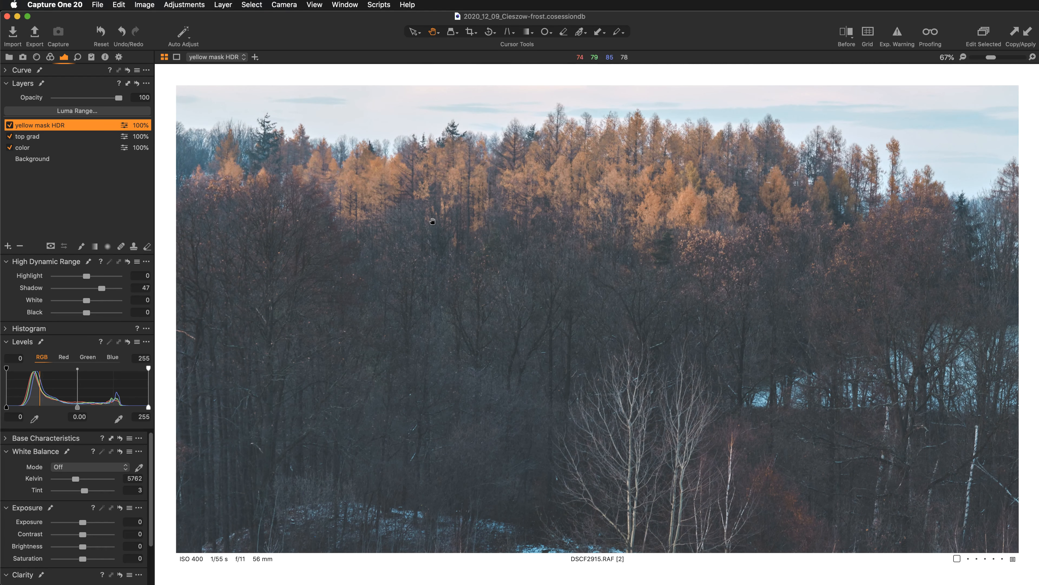
right_click(82, 128)
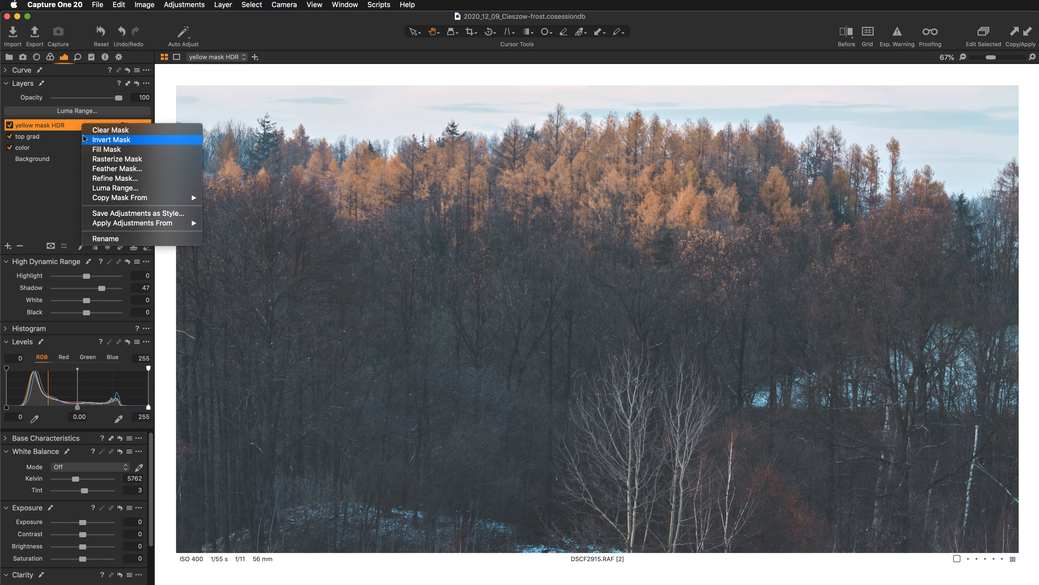
click(115, 168)
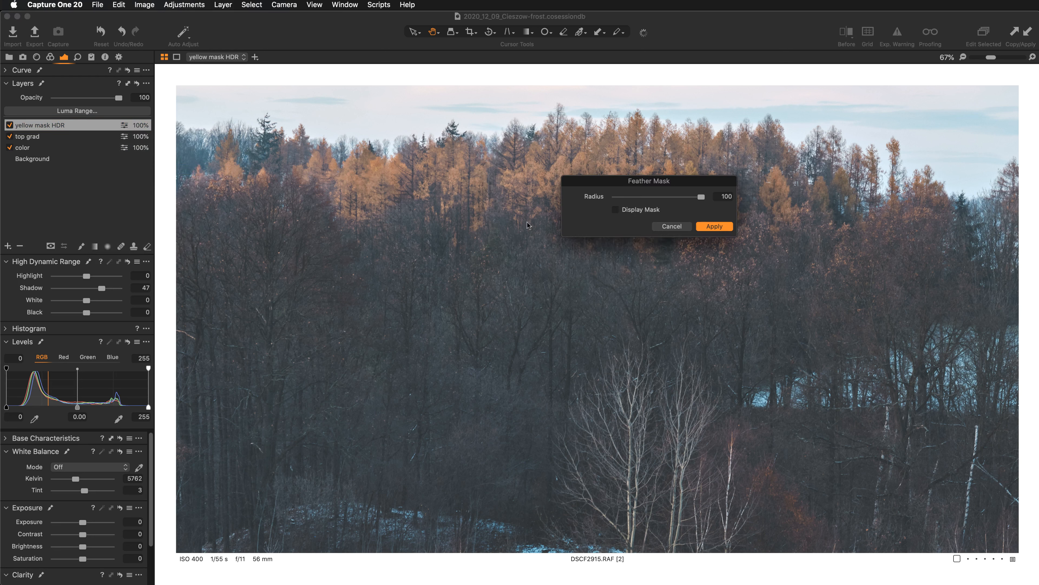
click(616, 209)
drag(684, 180, 404, 332)
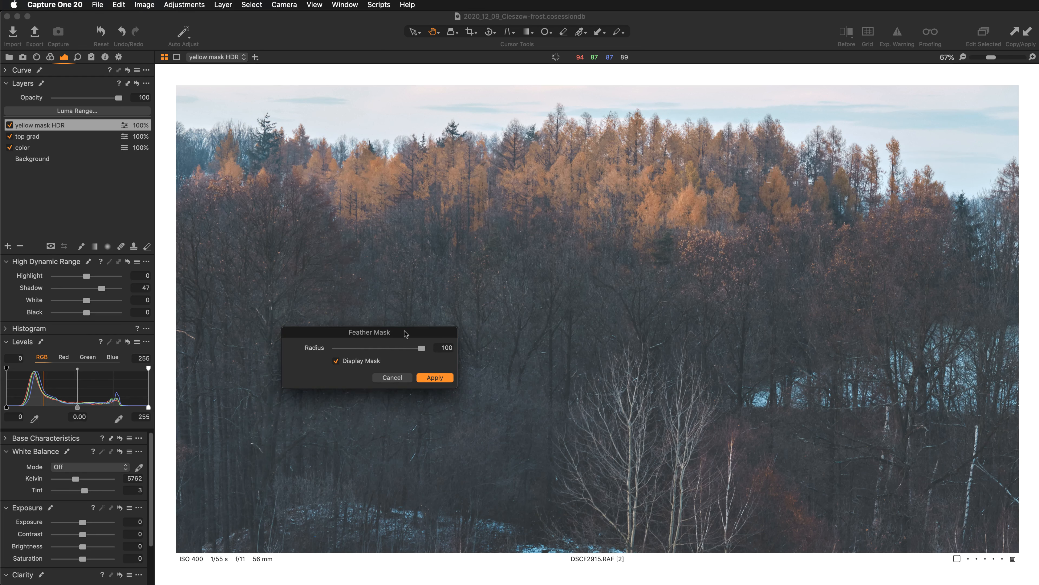
drag(420, 348, 301, 350)
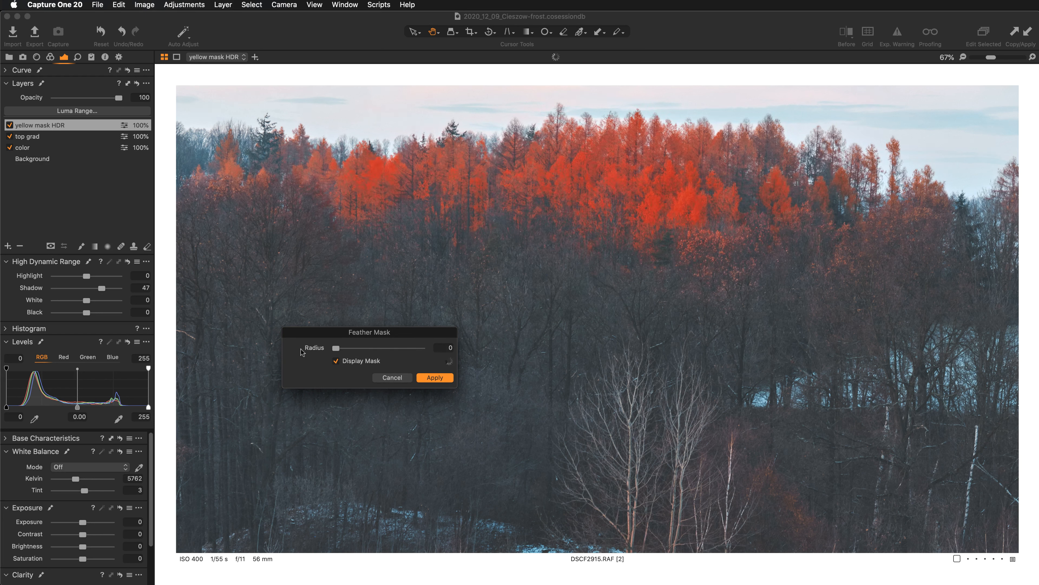
- Compare feather radii of 0 and 100 without the mask display, then reduce the radius to about 7 and apply the feathering
click(335, 362)
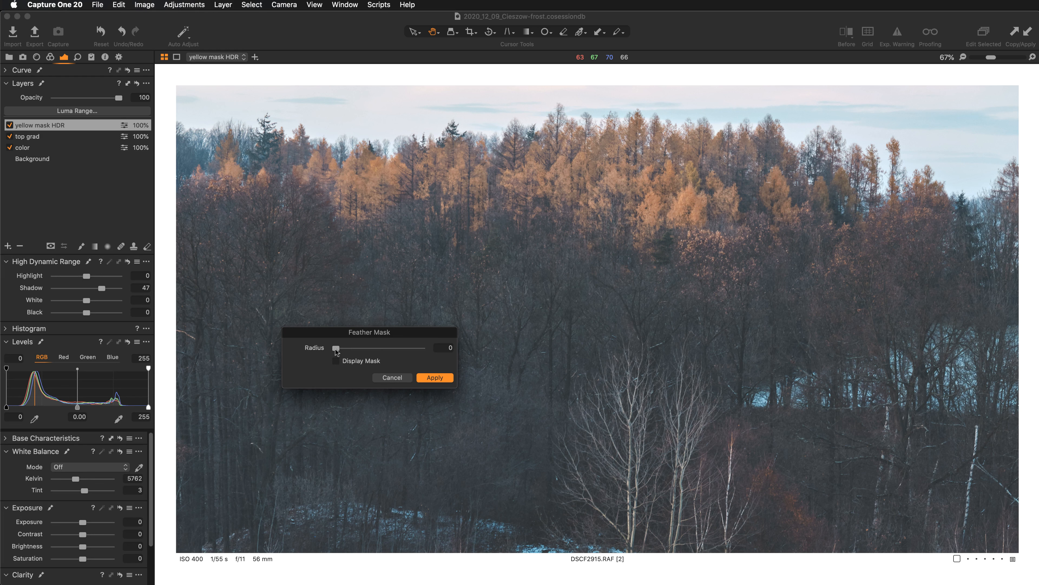
drag(336, 348, 381, 349)
drag(381, 350, 431, 347)
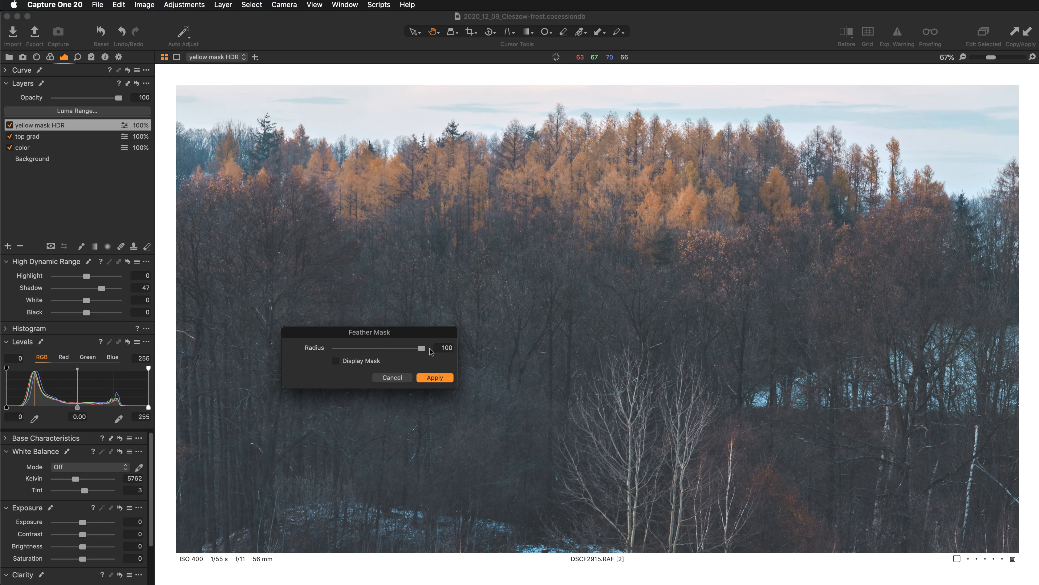
drag(420, 346, 373, 350)
click(341, 366)
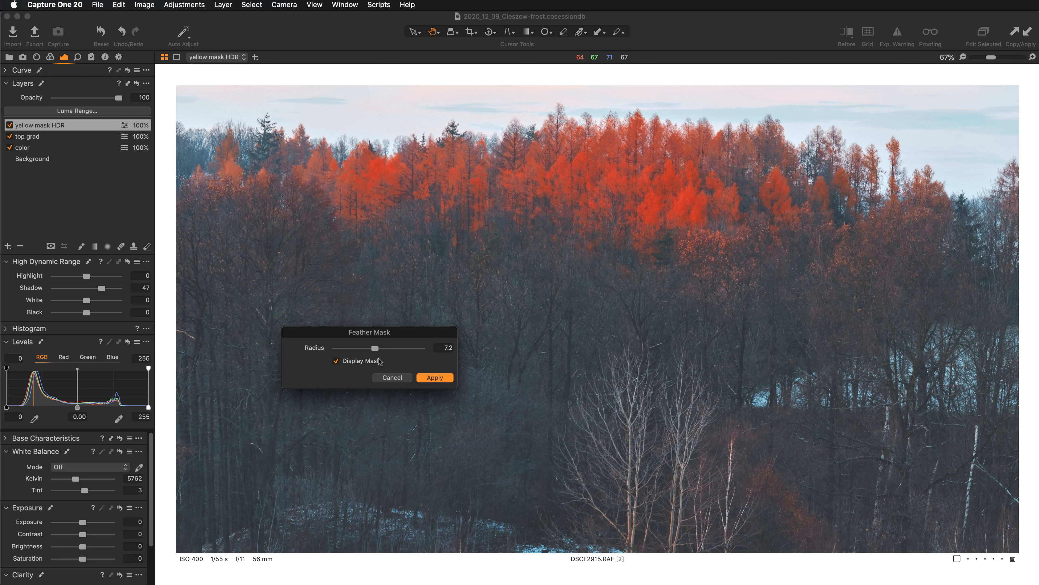
click(379, 348)
click(435, 378)
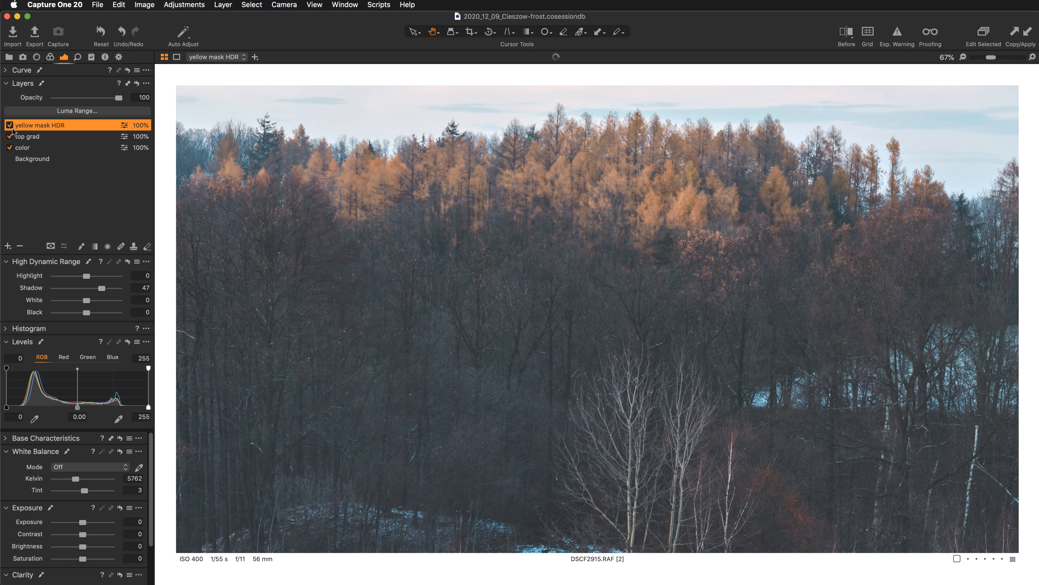
- Fit the whole photo in view and compare it without and with the yellow mask HDR layer
double_click(391, 249)
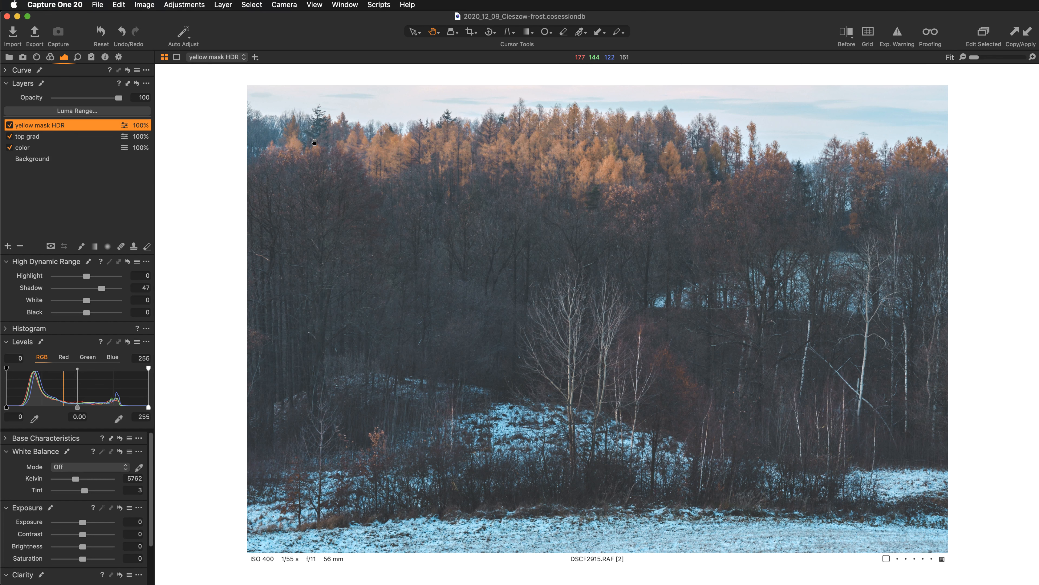
click(9, 125)
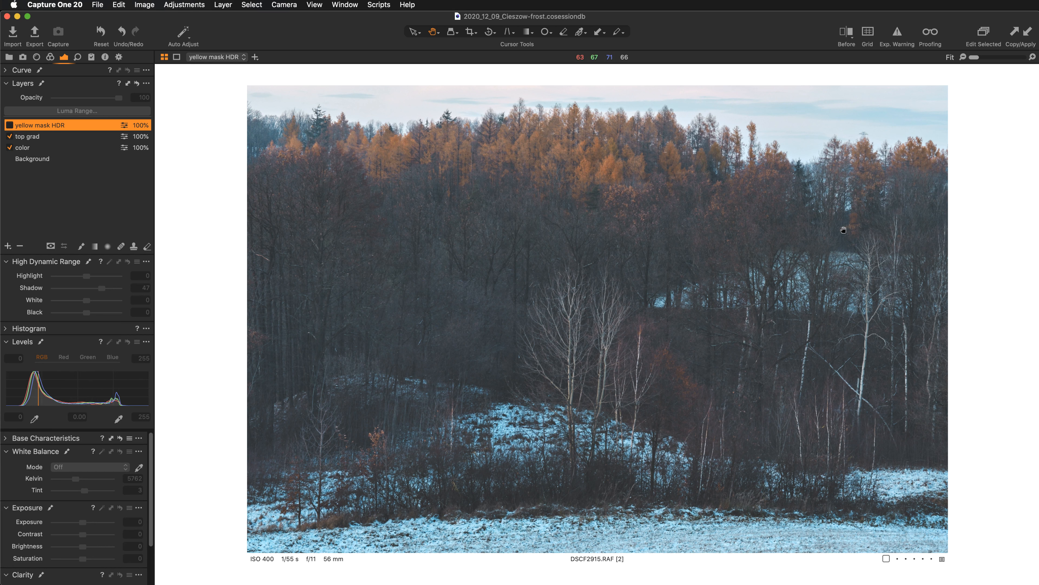
click(9, 124)
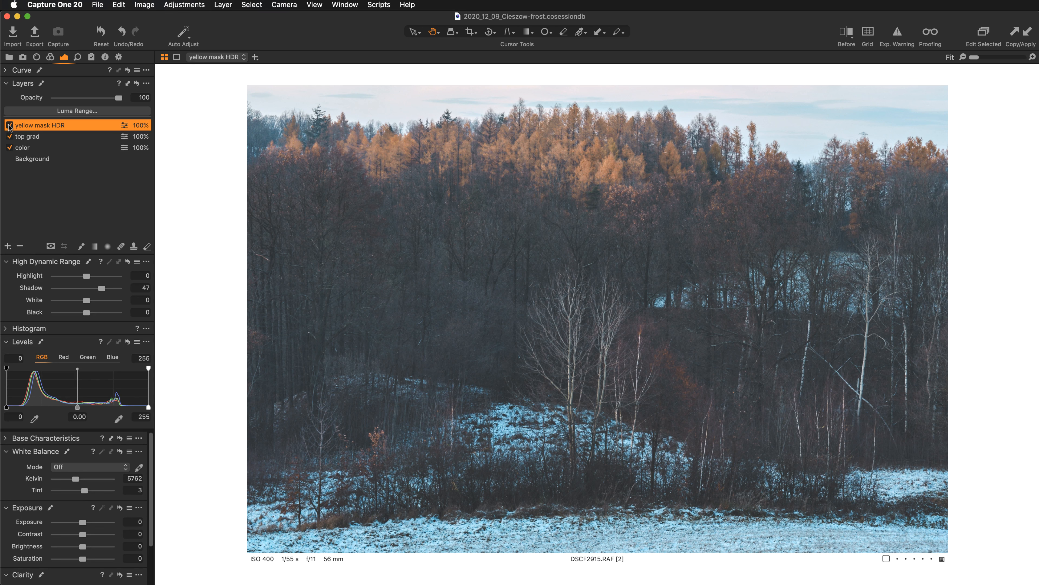
- Show the color layer's advanced color ranges and compare the photo without and with its third, orange-brown range
click(42, 147)
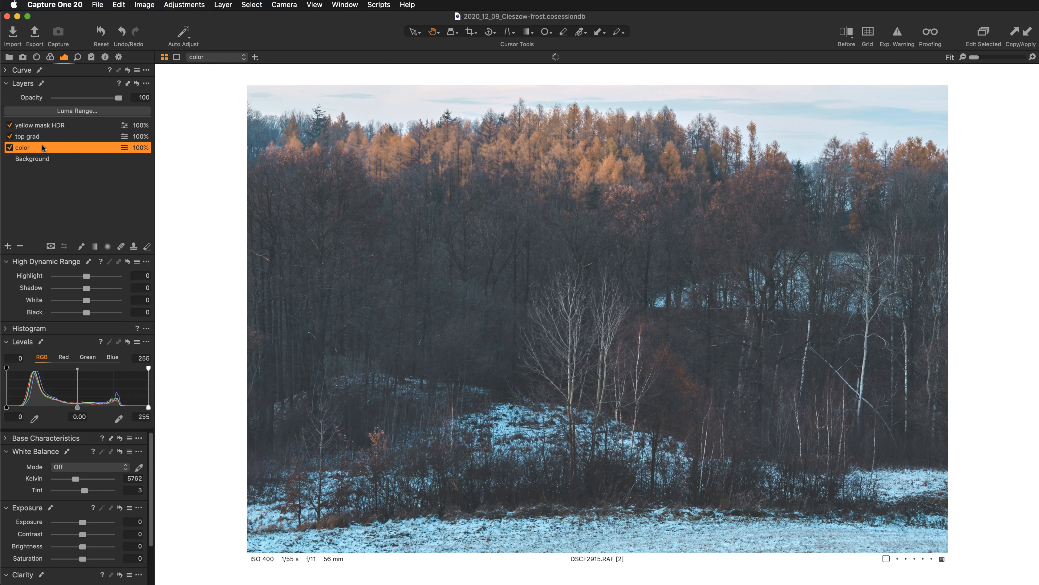
click(51, 58)
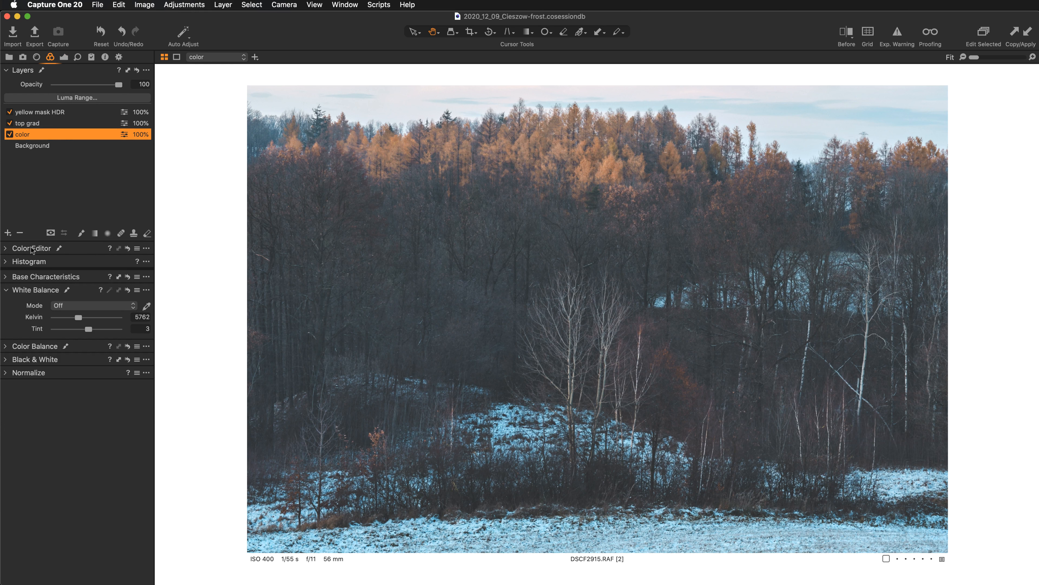
click(5, 249)
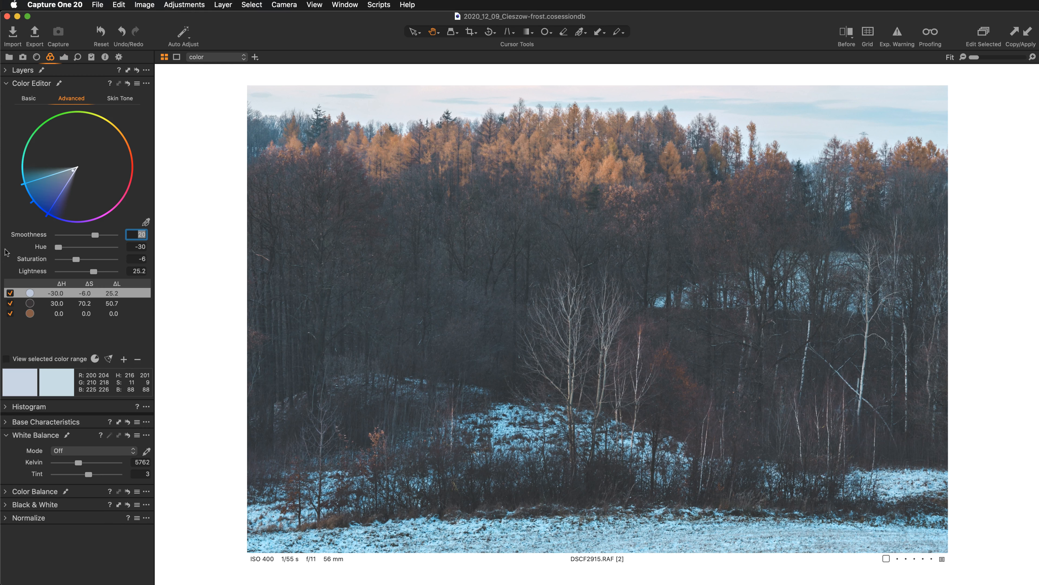
click(10, 314)
click(11, 314)
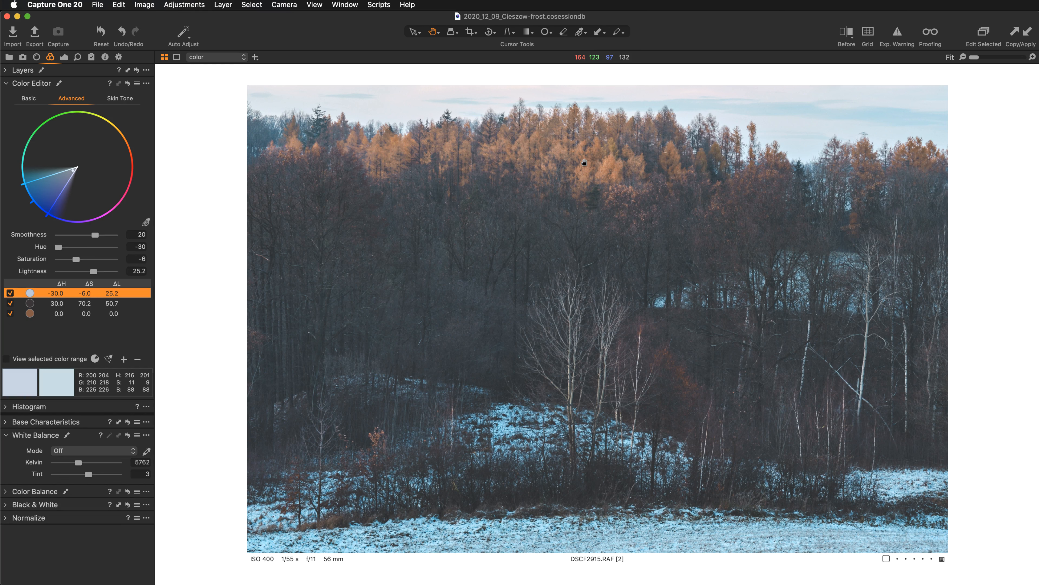
- Pick a new color range from the orange trees on the color layer and expand it across the full saturation range
click(63, 57)
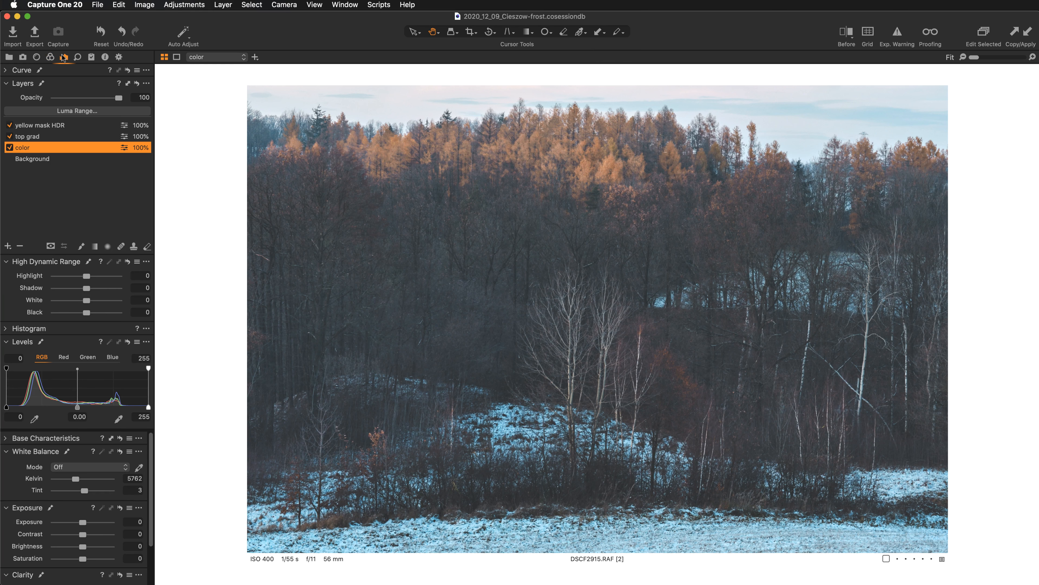
click(49, 59)
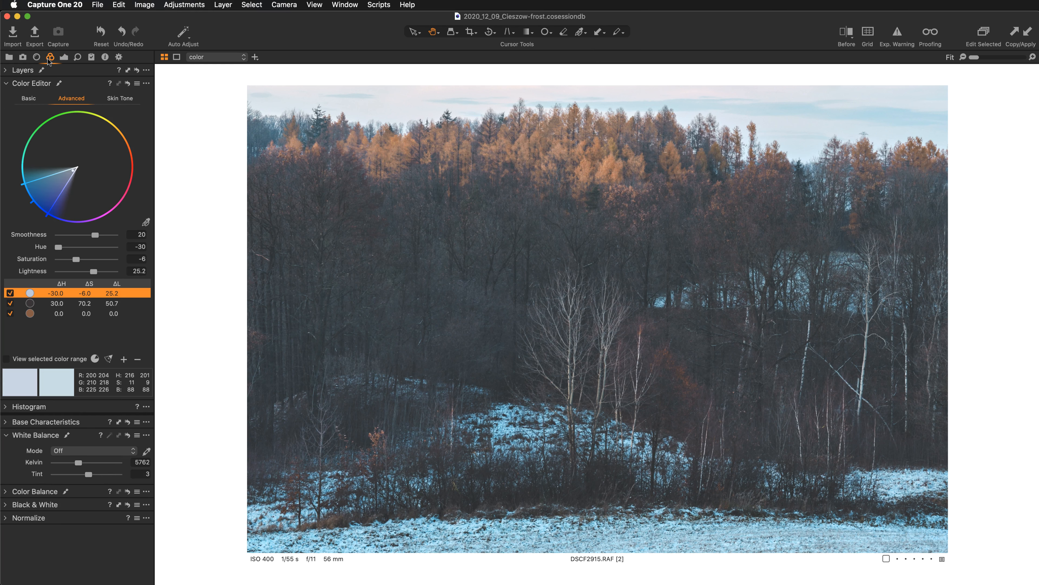
click(146, 223)
click(589, 161)
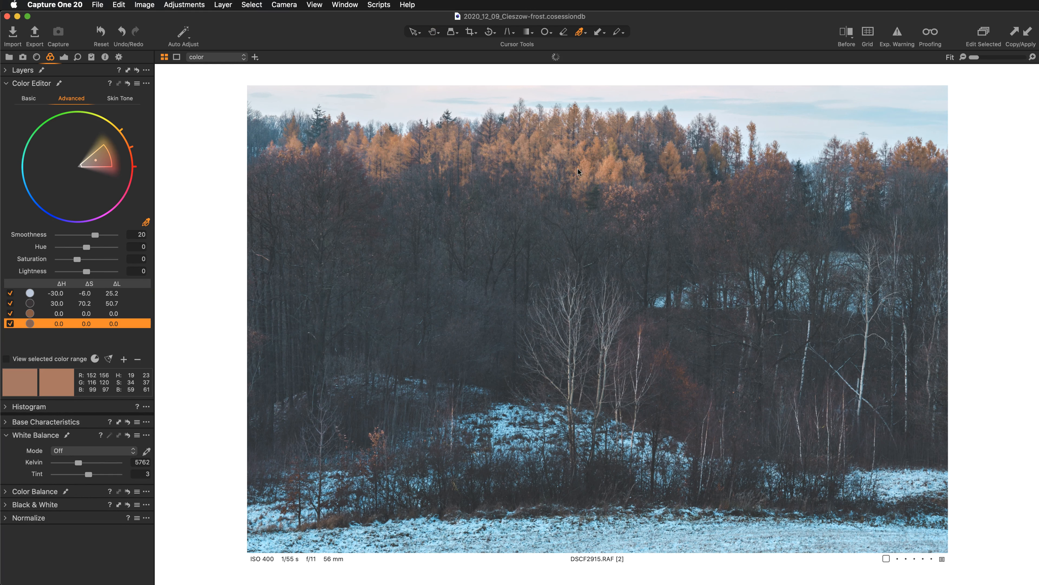
click(109, 358)
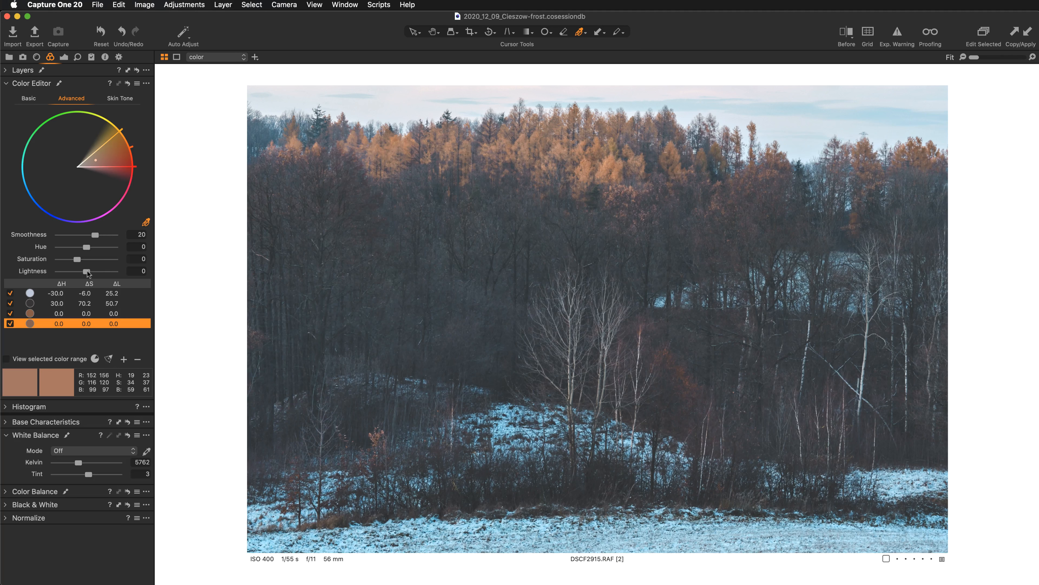
- Try Lightness values of 26 and 13 on the new orange range
drag(87, 271, 95, 273)
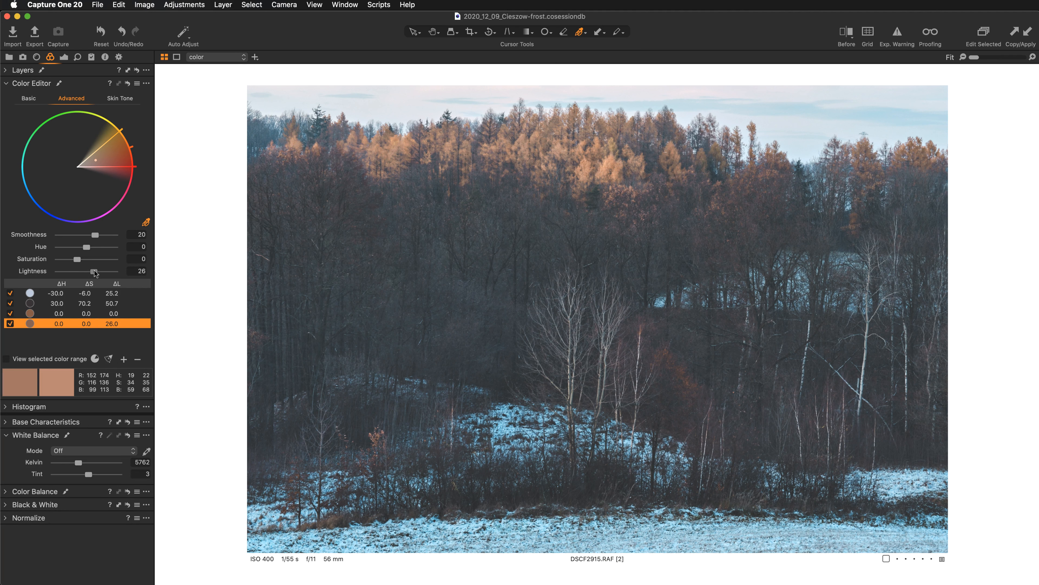
drag(95, 273, 95, 273)
double_click(93, 271)
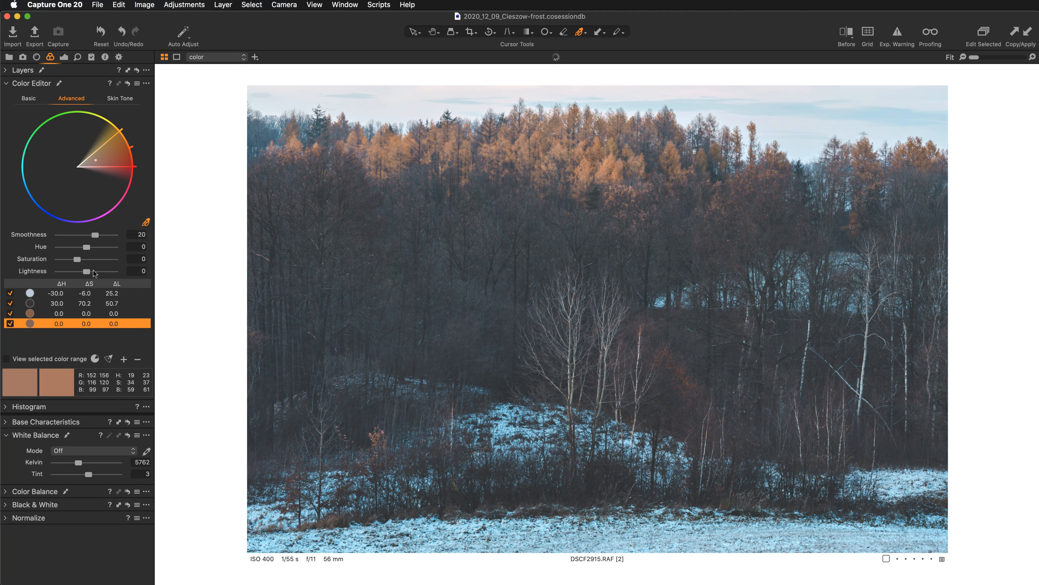
click(139, 269)
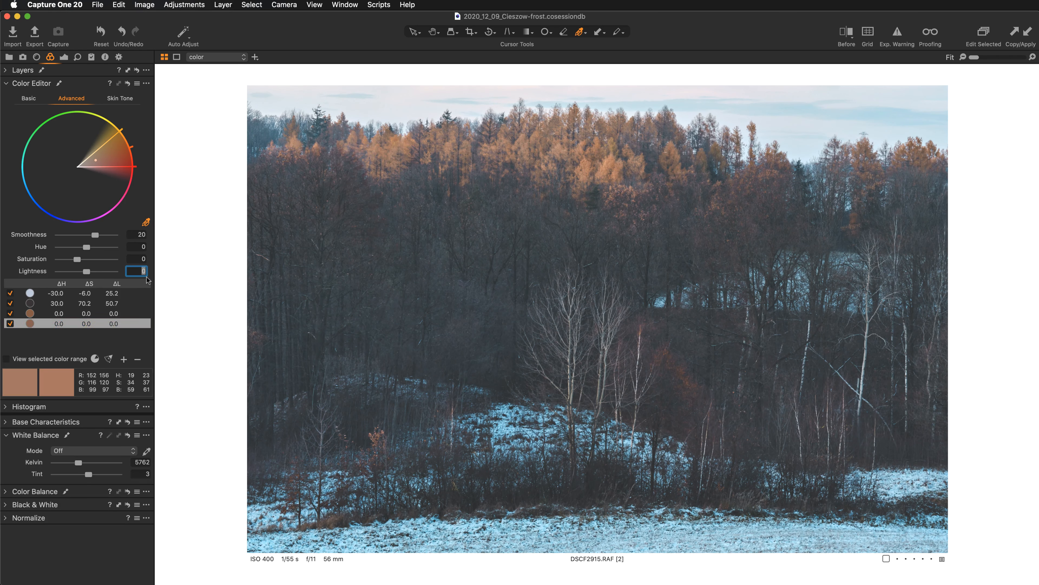
text(6)
key(Return)
key(Up)
key(Up)
key(Up)
key(Up)
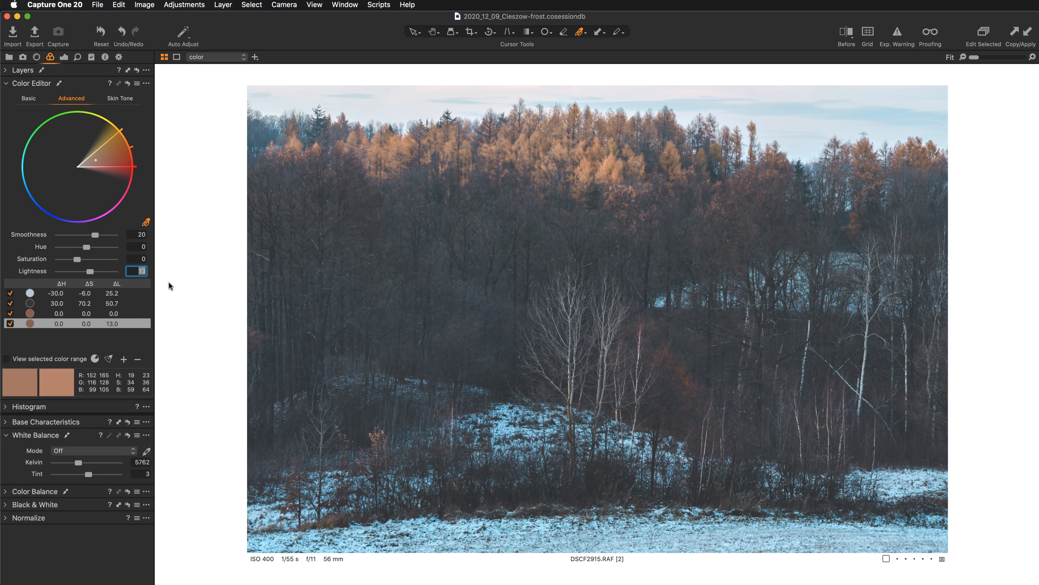
key(Down)
- Try strong hue shifts in both directions on the new orange range and settle on a Hue of 3.3
drag(87, 247, 38, 248)
drag(59, 248, 73, 251)
mouse_move(72, 249)
mouse_down()
mouse_move(114, 248)
mouse_move(92, 250)
mouse_up()
drag(93, 248, 84, 248)
click(83, 247)
drag(83, 247, 84, 247)
drag(85, 247, 89, 246)
- Compare the orange range with its Hue reset and restored, and set its Lightness to 7.2
double_click(39, 248)
key(super+z)
double_click(37, 246)
key(super+z)
drag(92, 274, 88, 273)
click(435, 32)
- Switch the before view to Full View and repeatedly compare the unedited photo with the edited version
click(850, 35)
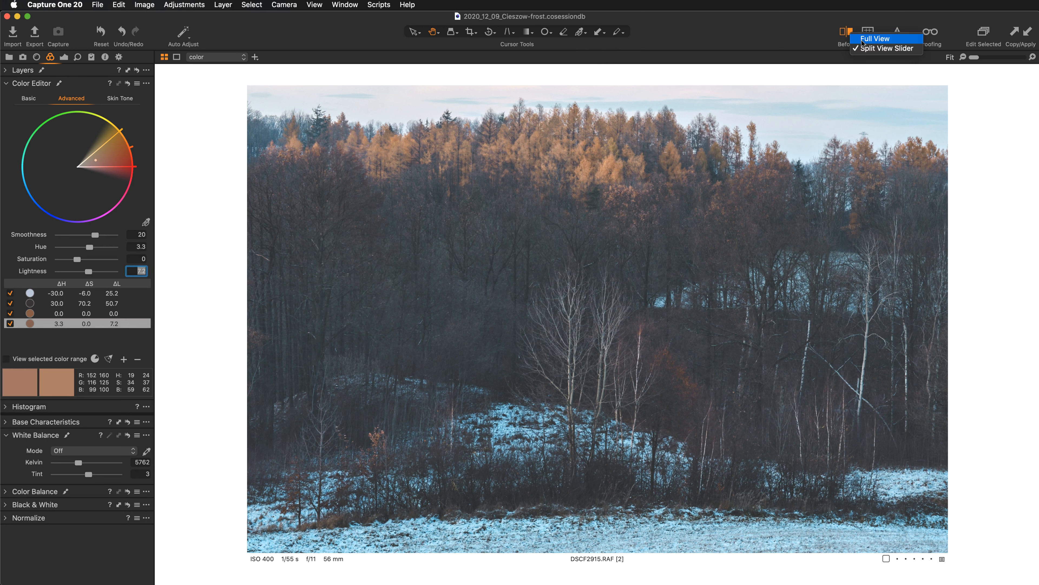
click(861, 38)
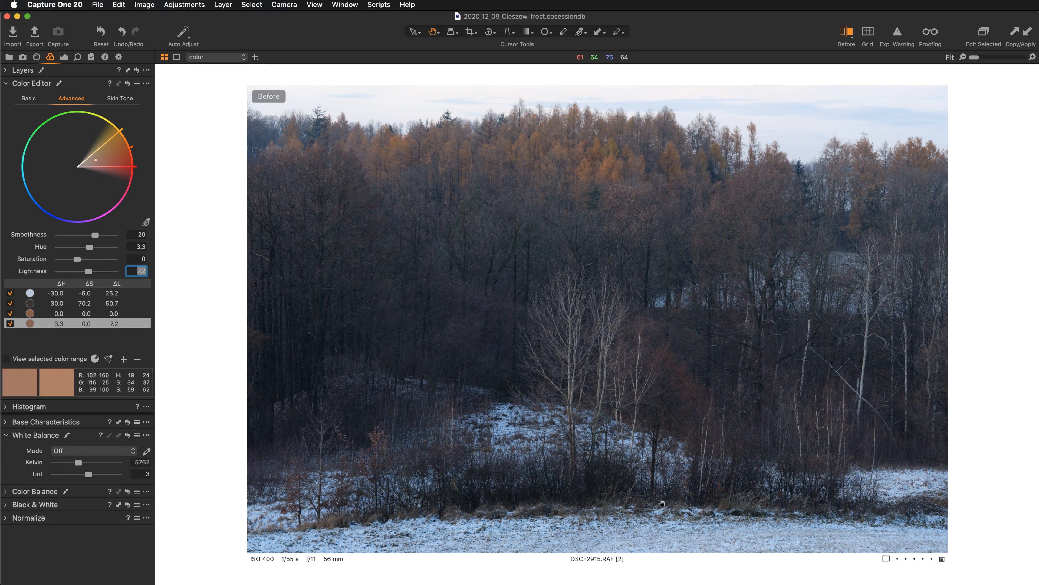
click(846, 33)
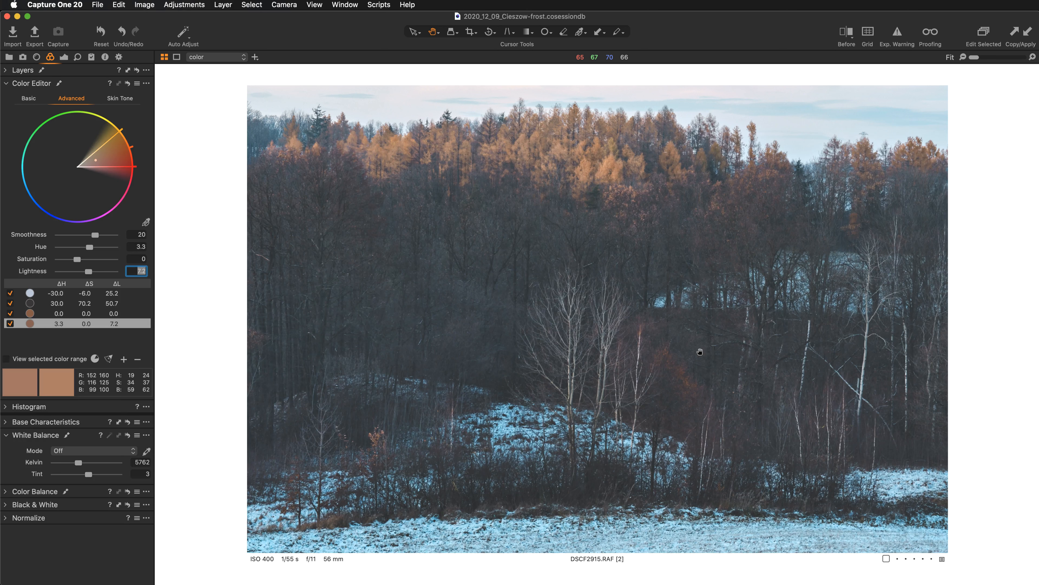
click(846, 35)
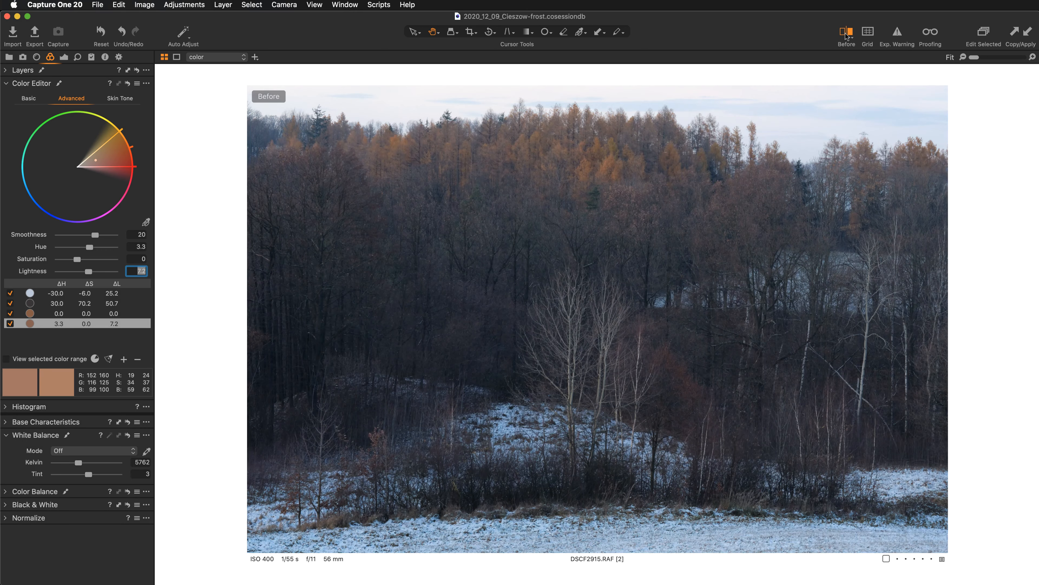
click(846, 35)
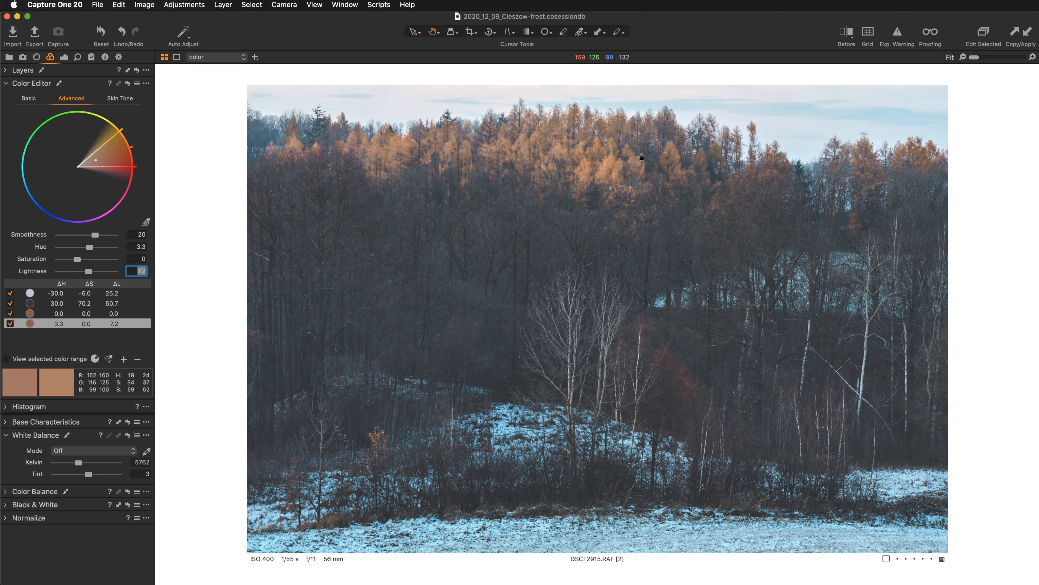
click(848, 34)
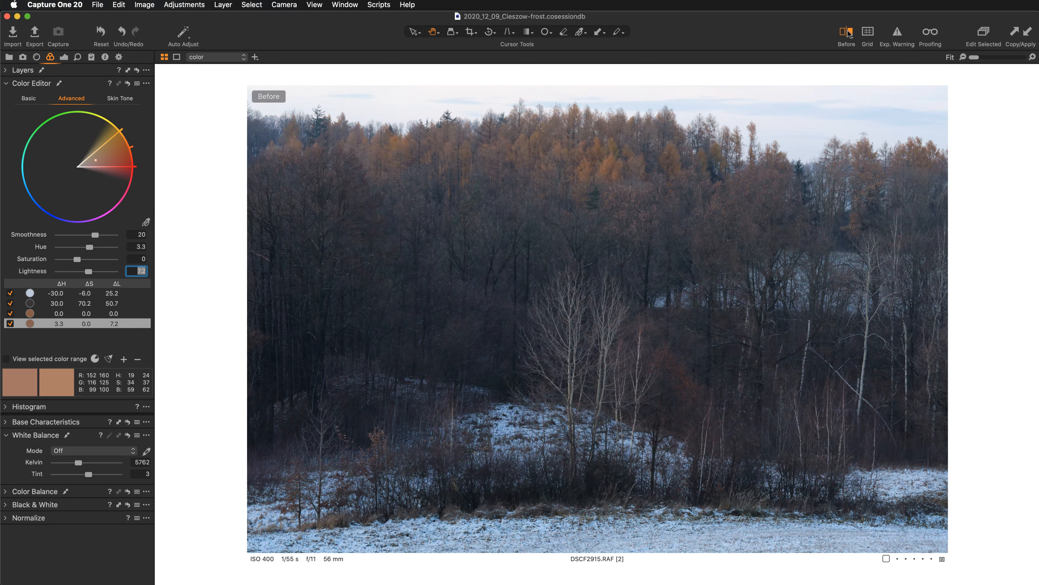
click(849, 34)
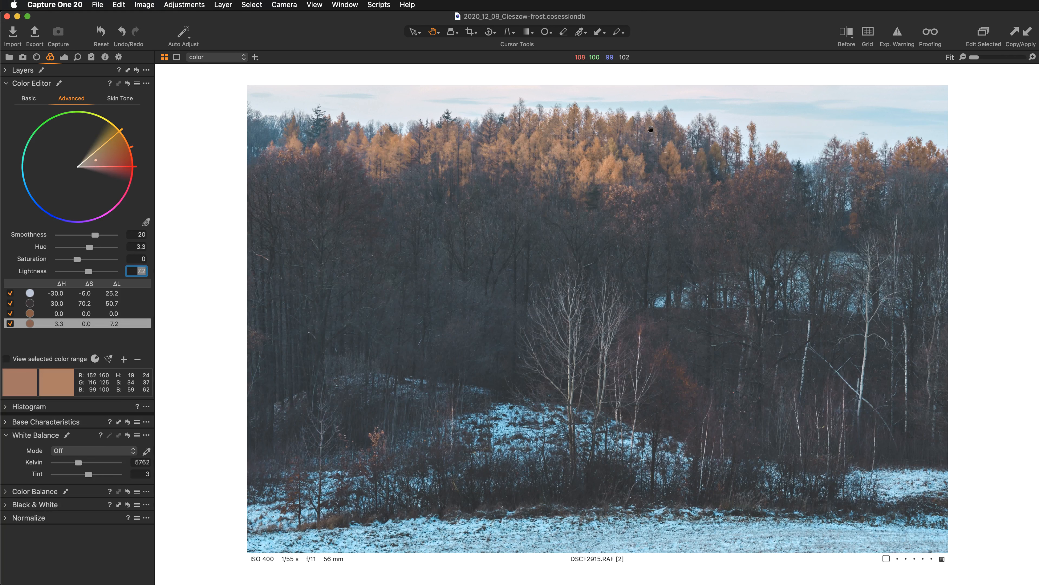
click(843, 35)
click(844, 34)
- Reset the Lightness of the new orange range on the color layer
double_click(88, 272)
click(85, 270)
- Select the yellow mask HDR layer and examine the birch trees and snow patch up close
click(64, 57)
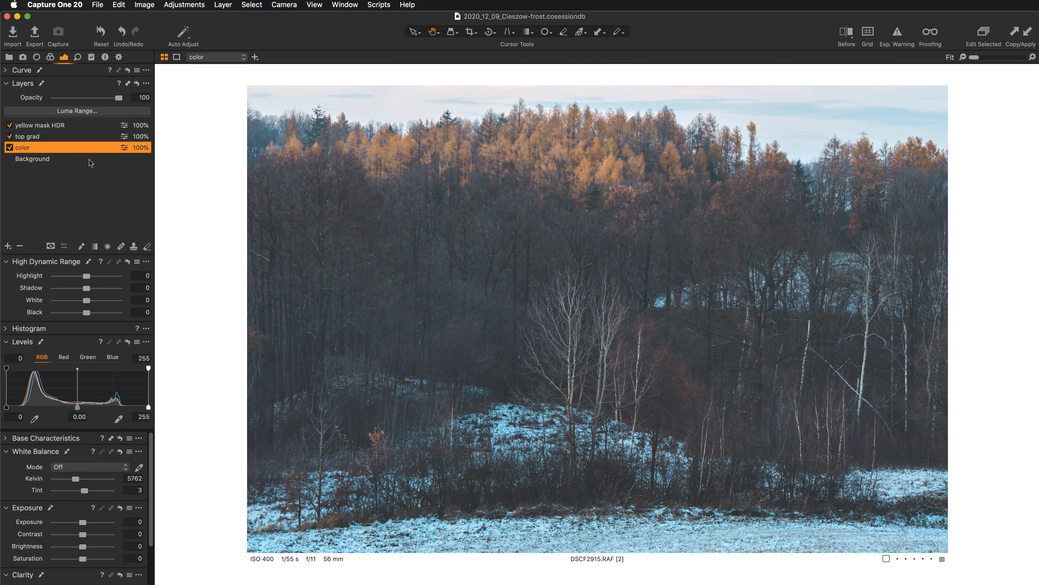
click(77, 126)
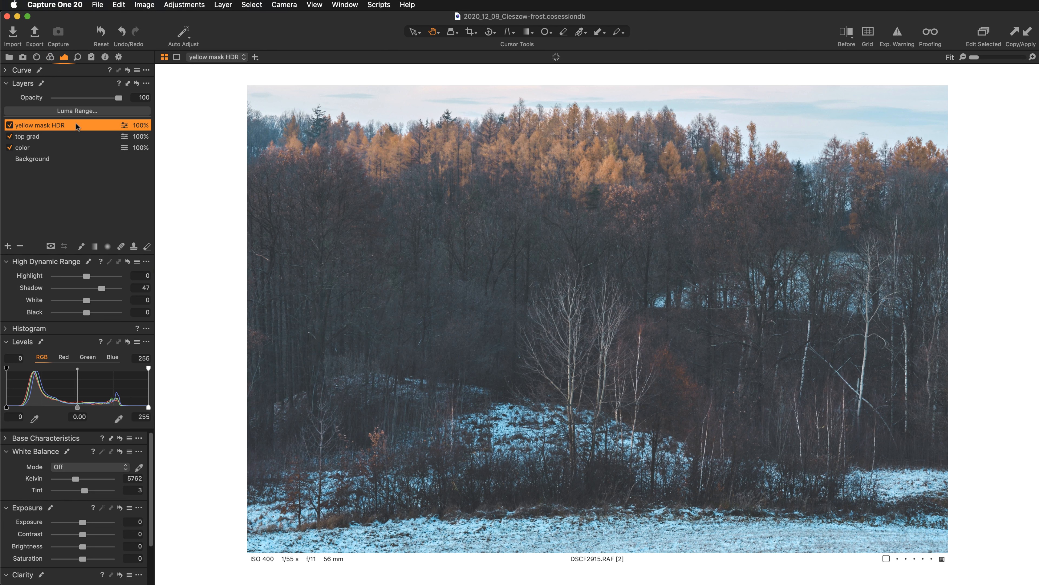
click(594, 410)
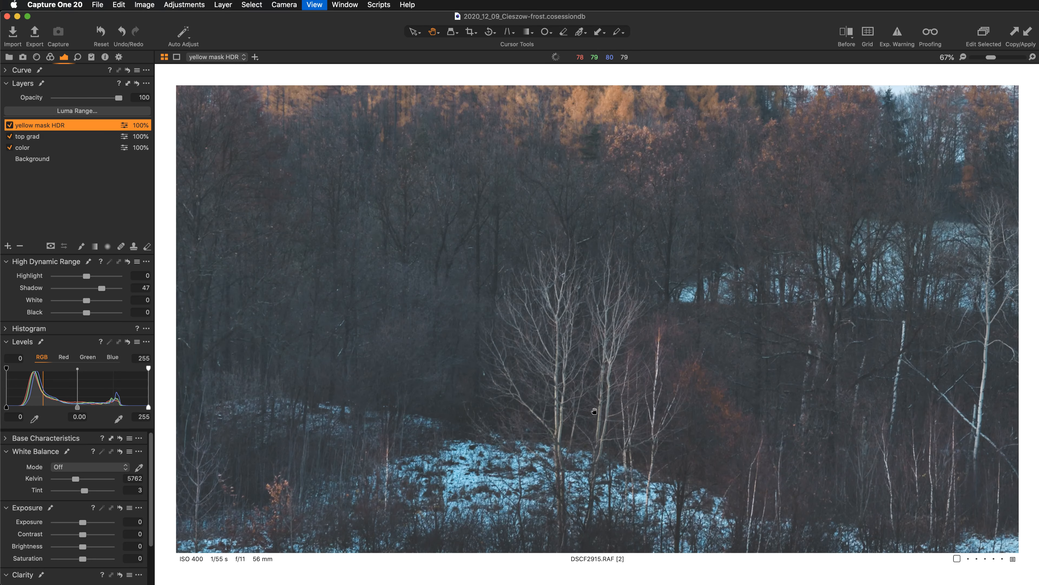
drag(595, 411, 598, 328)
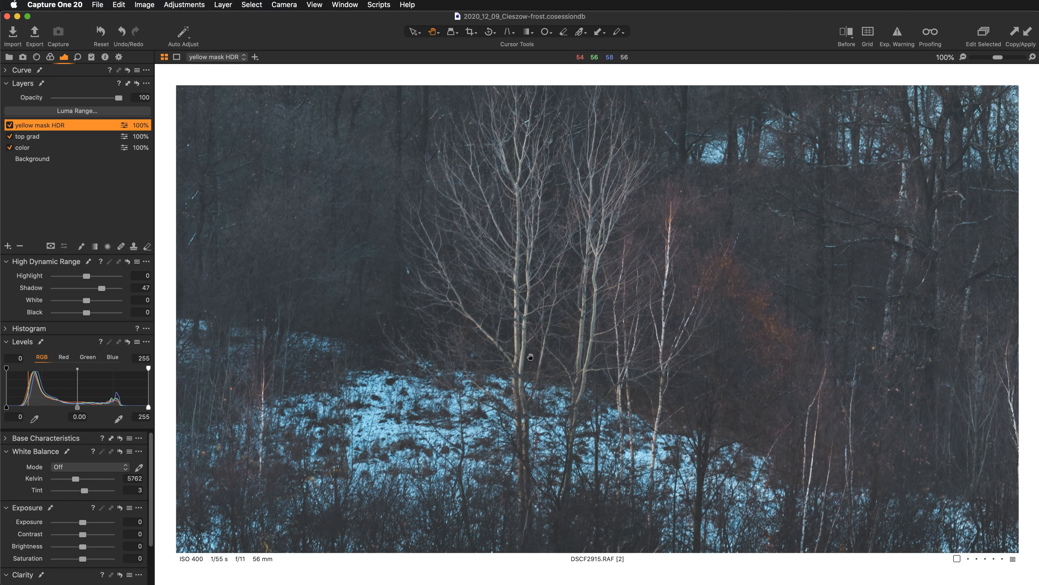
click(590, 316)
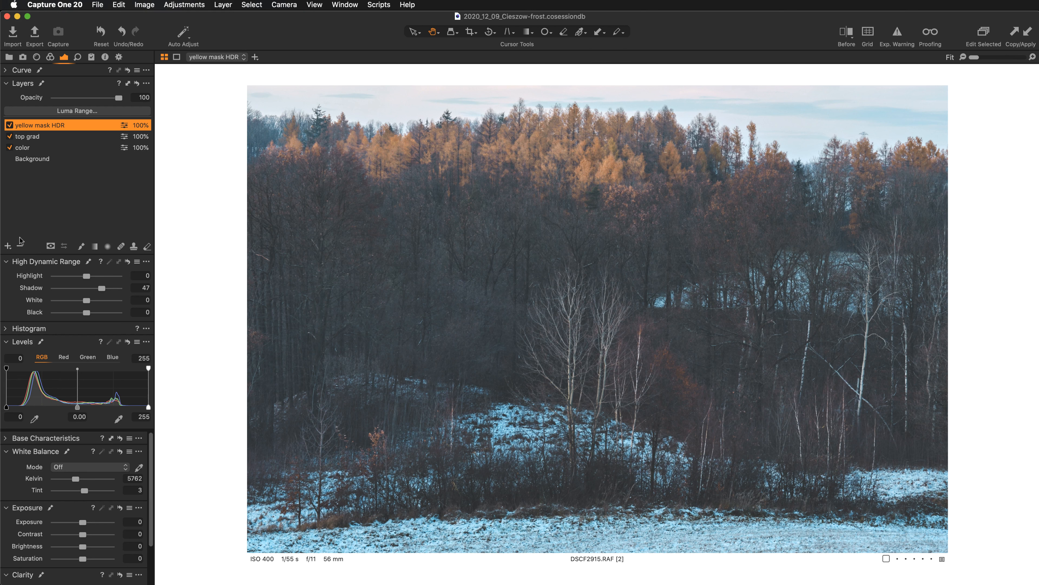
- Add a new adjustment layer above the yellow mask HDR layer and name it birch HDR
drag(7, 246, 23, 260)
double_click(42, 123)
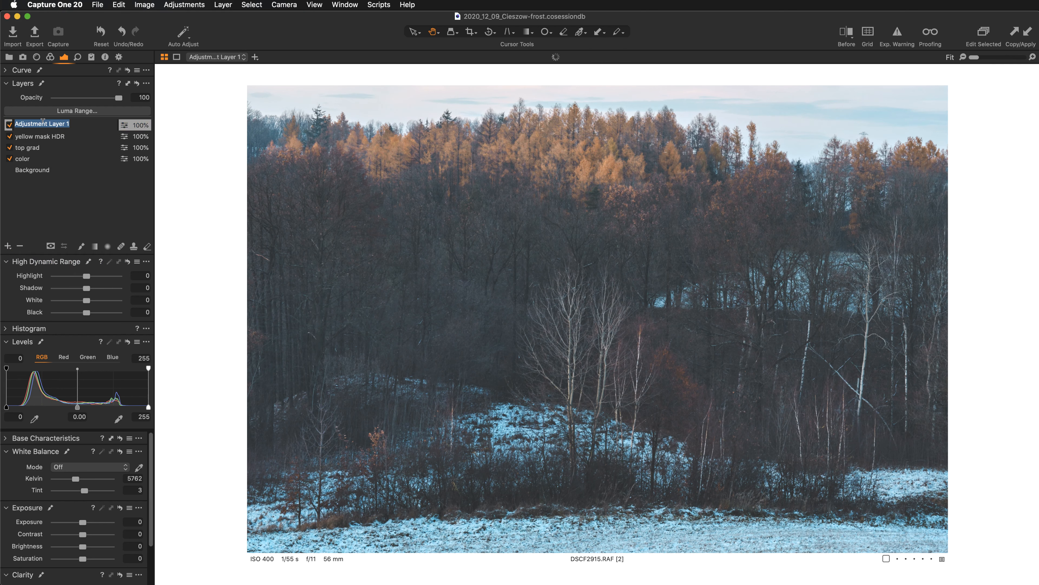
text(birch HDR)
key(Return)
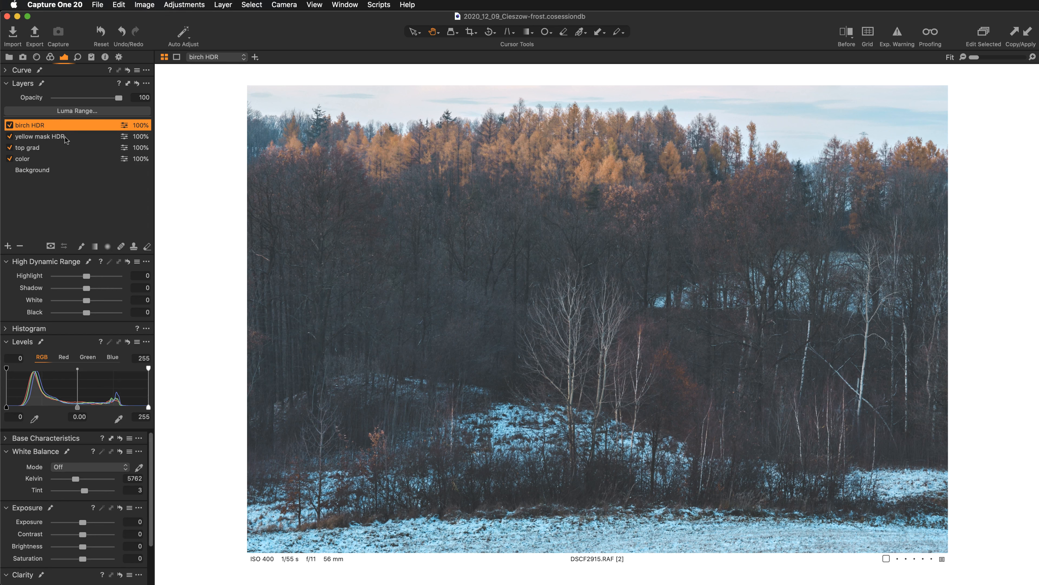
key(m)
key(m)
- Apply a luma range of 107 to 255 with falloff from 67 to 255 to the birch HDR layer, using the displayed mask
click(93, 116)
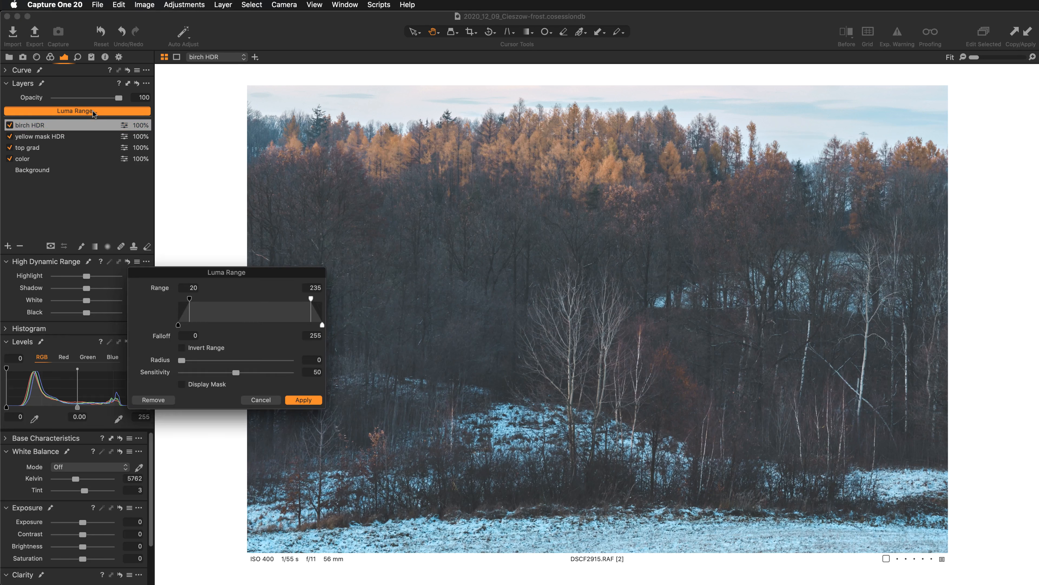
drag(271, 273, 184, 245)
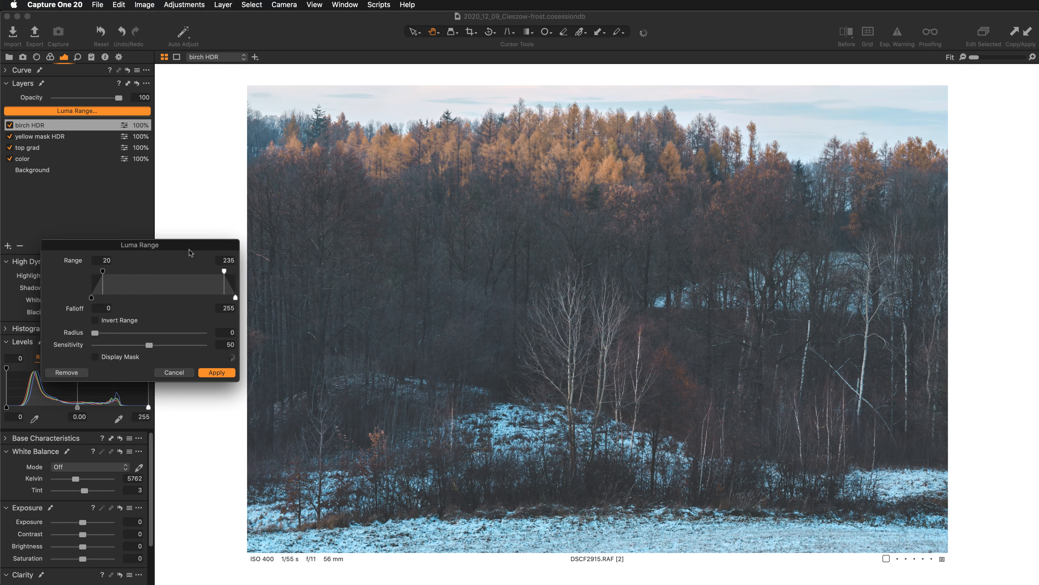
click(95, 357)
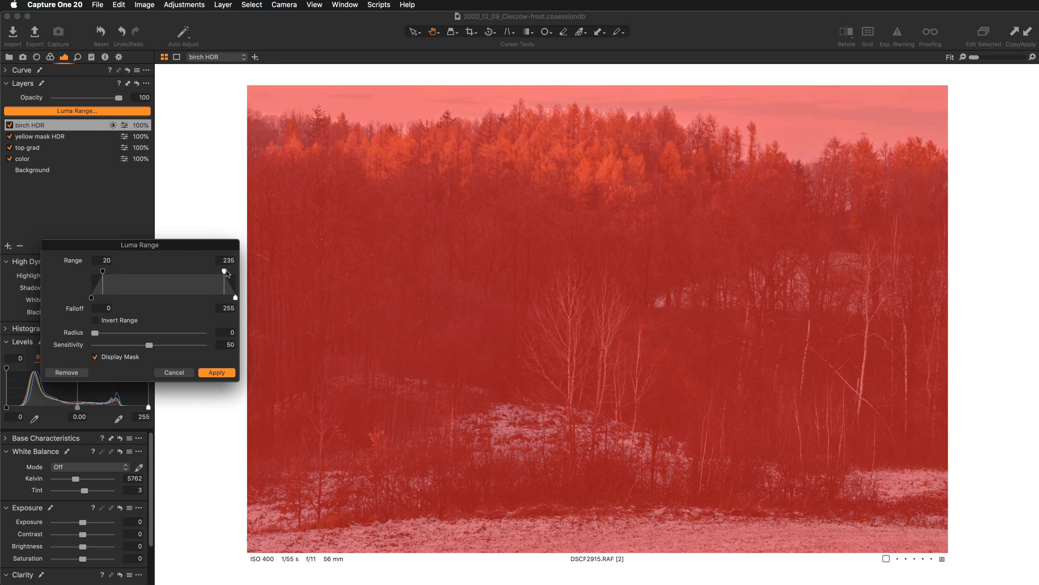
drag(224, 272, 236, 272)
drag(103, 271, 155, 273)
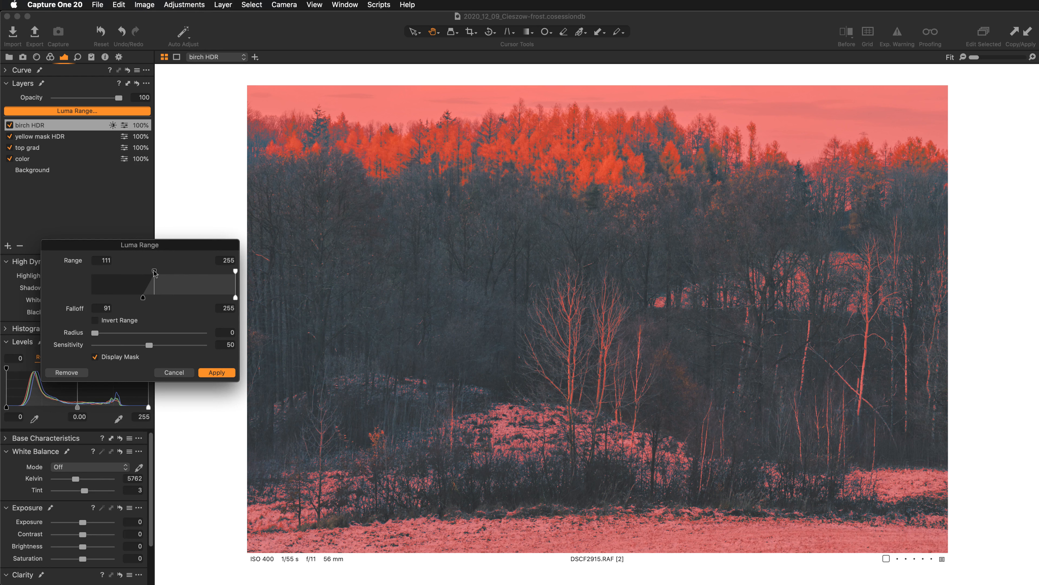
drag(155, 273, 130, 300)
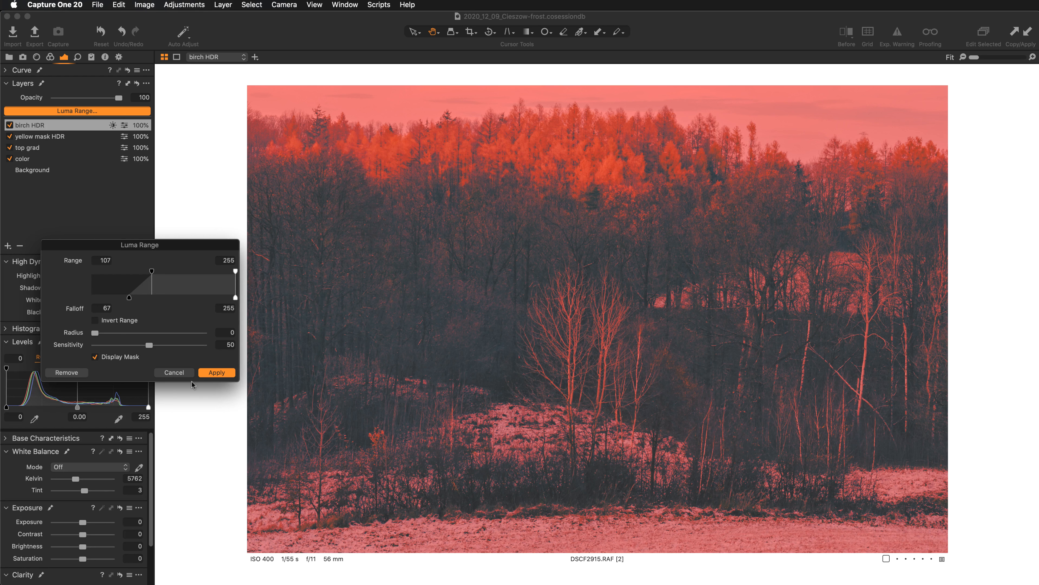
click(210, 375)
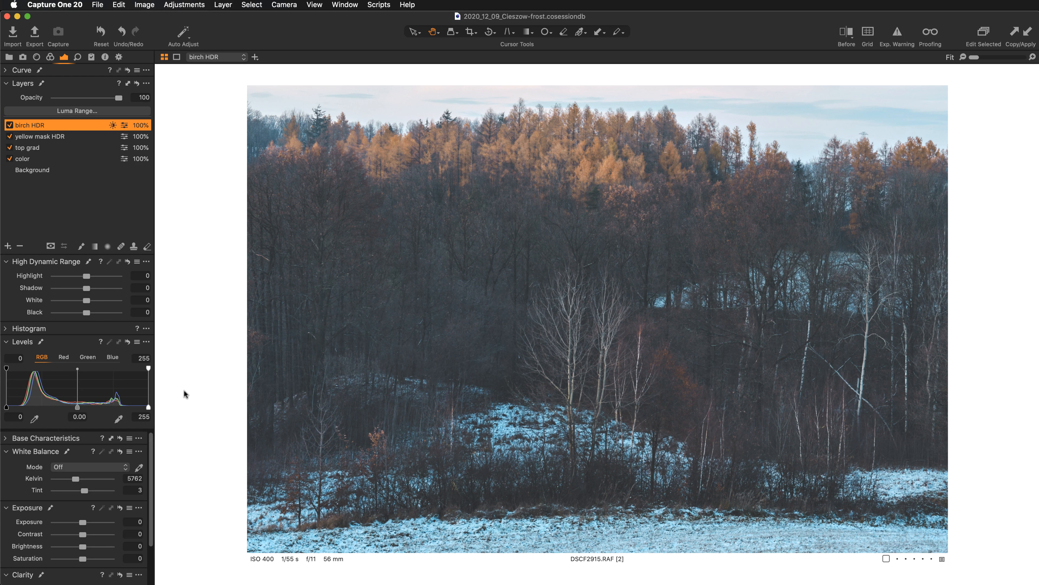
- Float the Clarity tool beside the photo and set Clarity to 100 on the birch HDR layer
drag(58, 574, 279, 273)
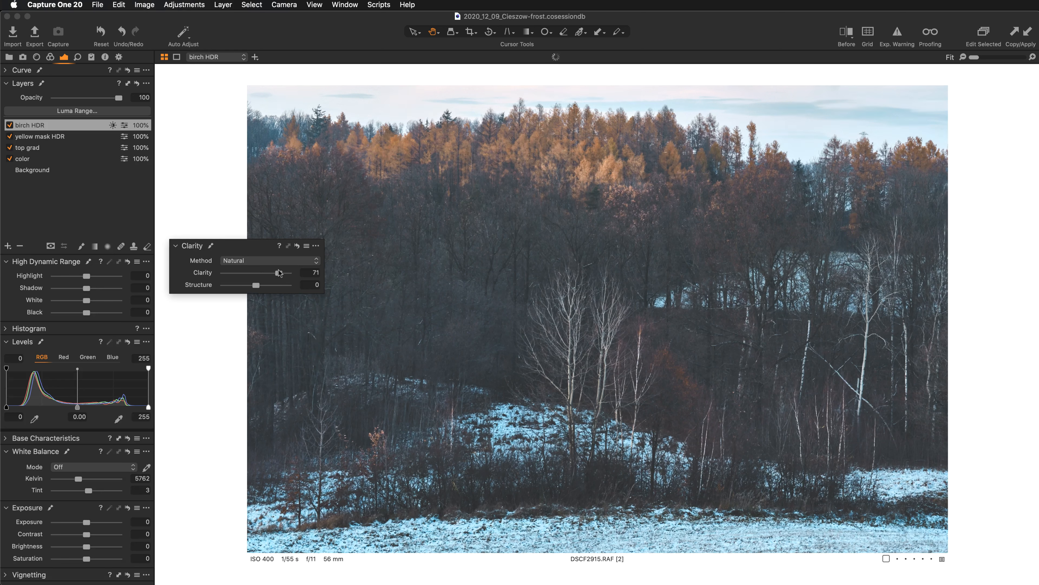
drag(277, 275, 295, 271)
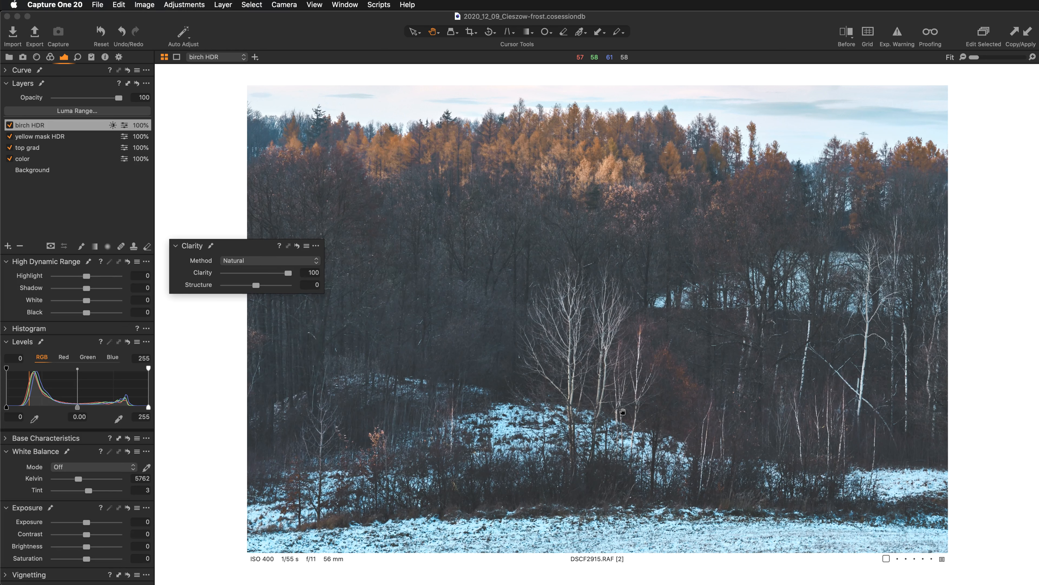
- Compare the birch trees up close and the whole photo with the birch HDR layer disabled and enabled
scroll(622, 411, up, 3)
scroll(622, 412, up, 2)
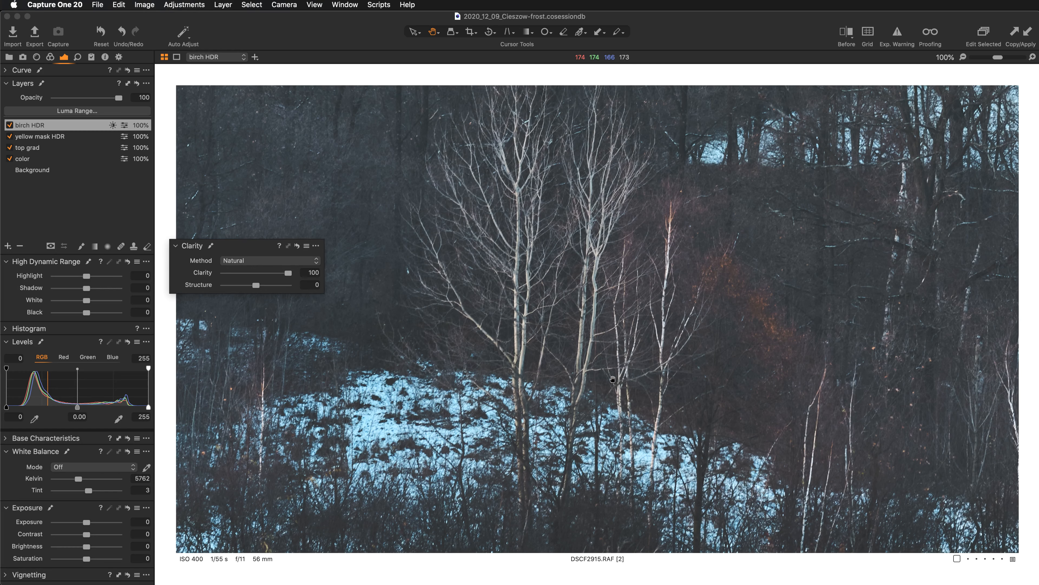
drag(602, 222, 691, 328)
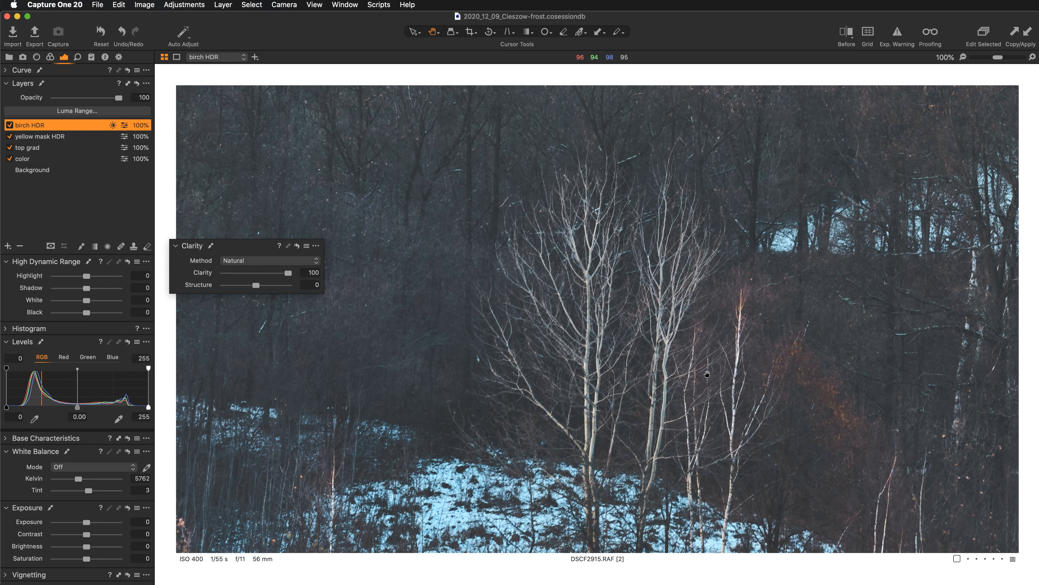
drag(707, 373, 559, 290)
drag(648, 318, 499, 315)
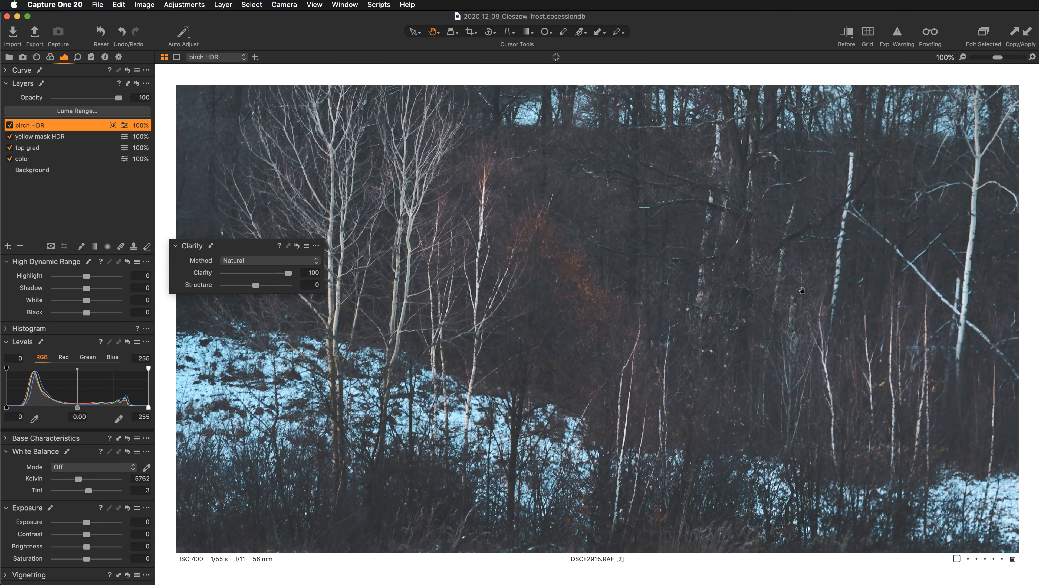
drag(936, 281, 772, 352)
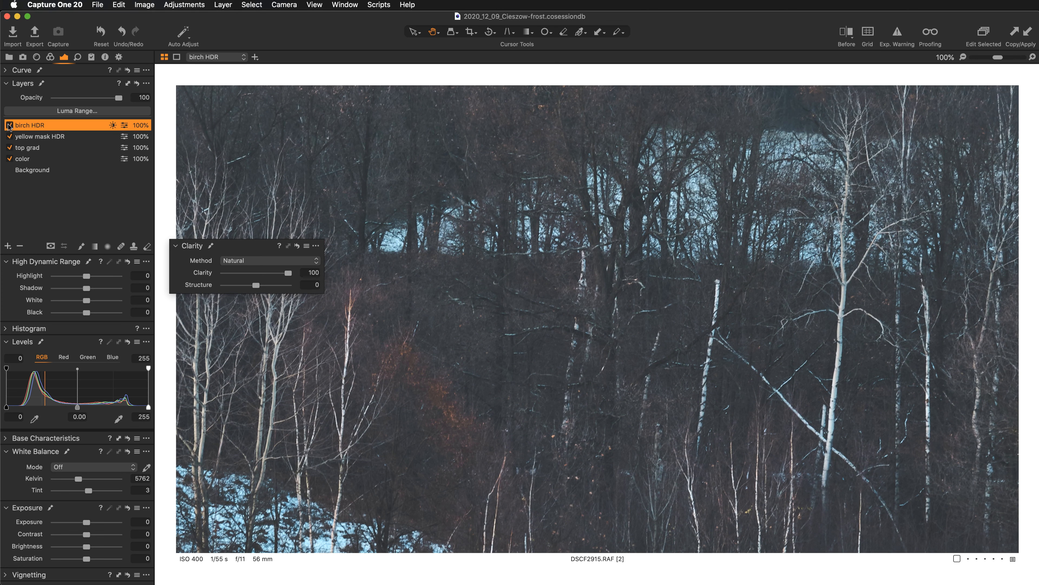
click(9, 125)
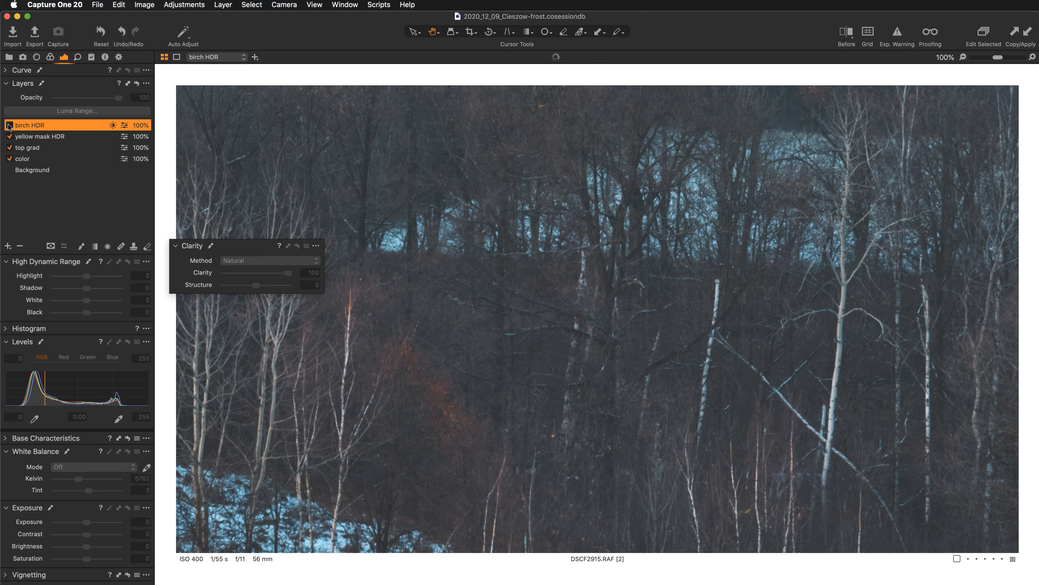
click(9, 125)
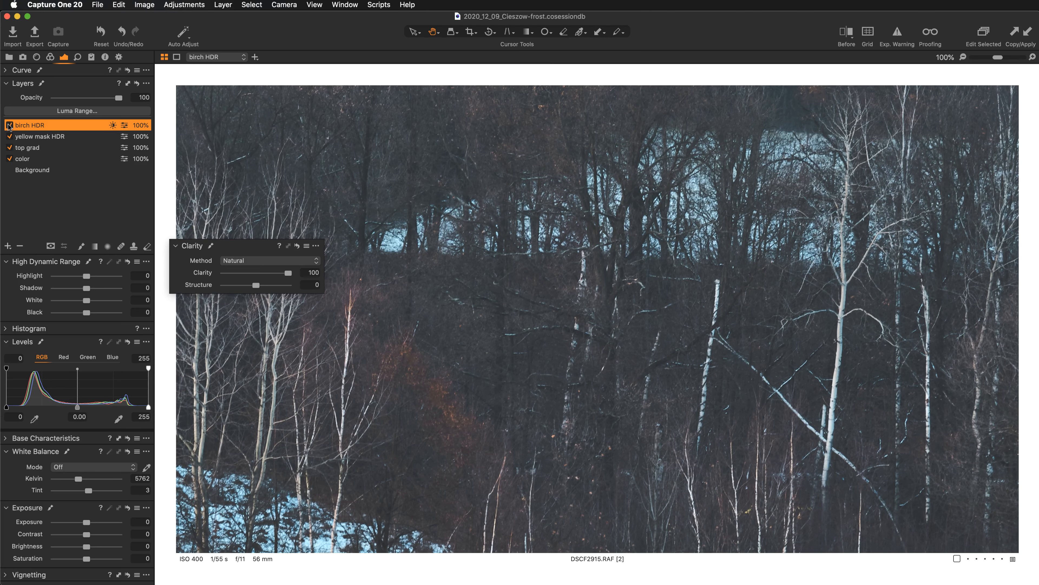
click(9, 125)
click(9, 126)
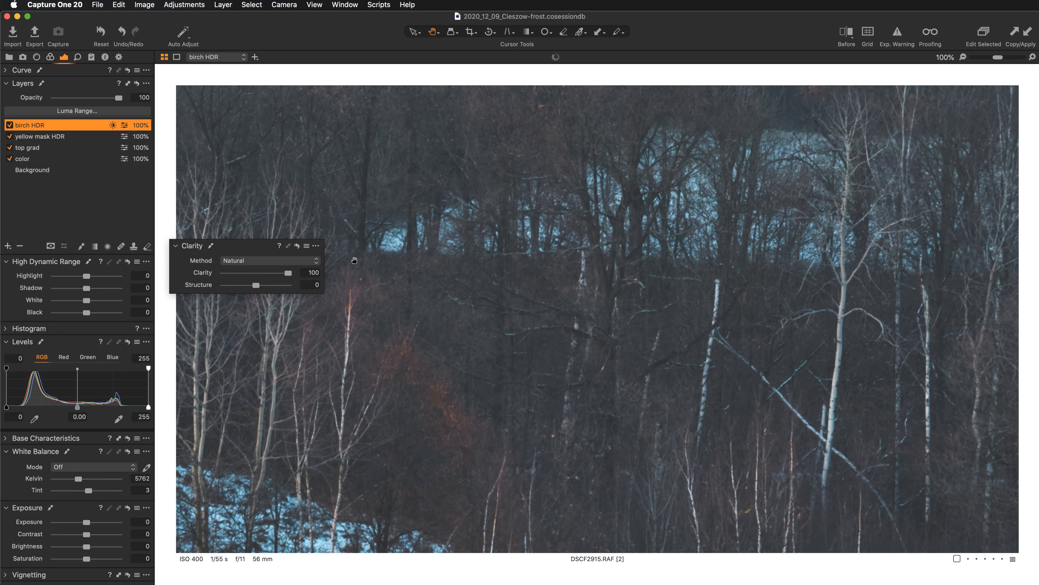
drag(407, 282, 671, 276)
scroll(656, 283, down, 1)
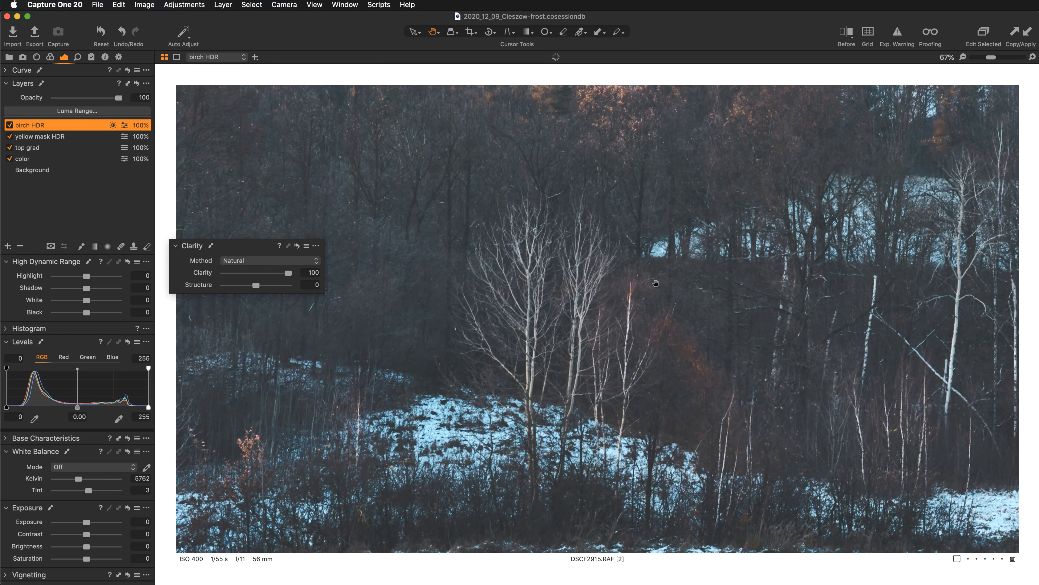
scroll(656, 283, down, 1)
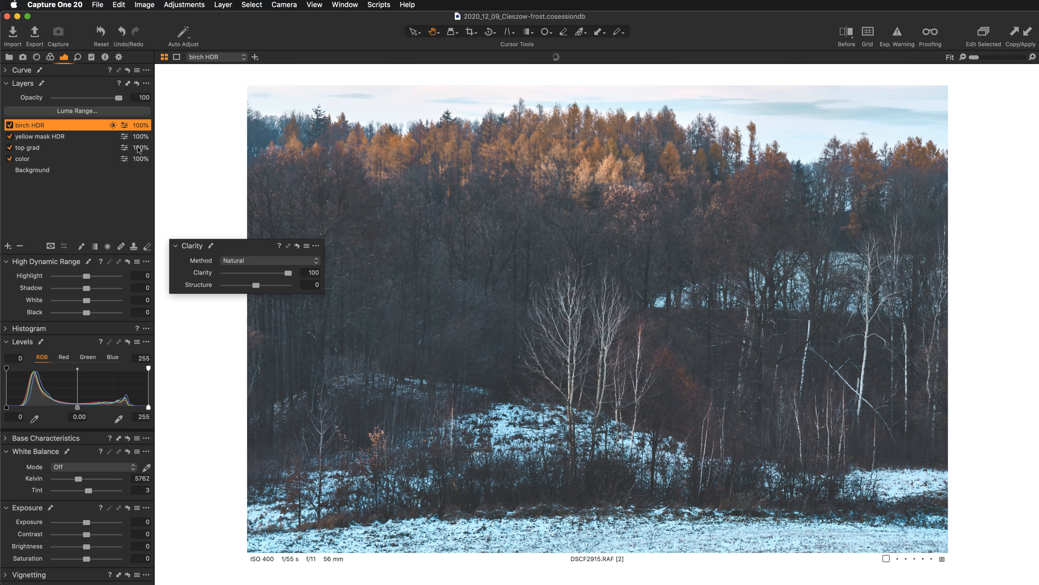
click(8, 125)
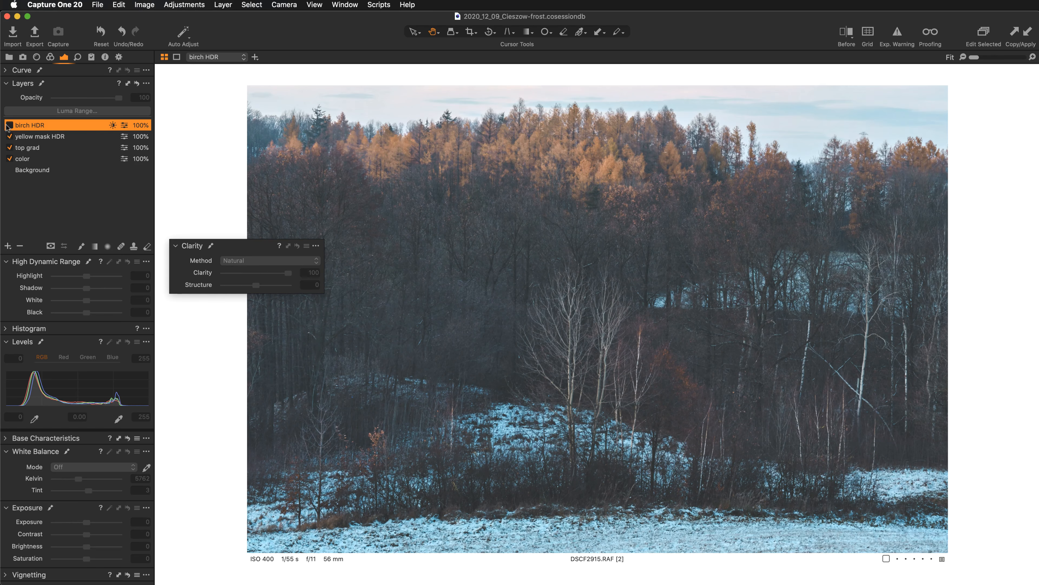
click(8, 126)
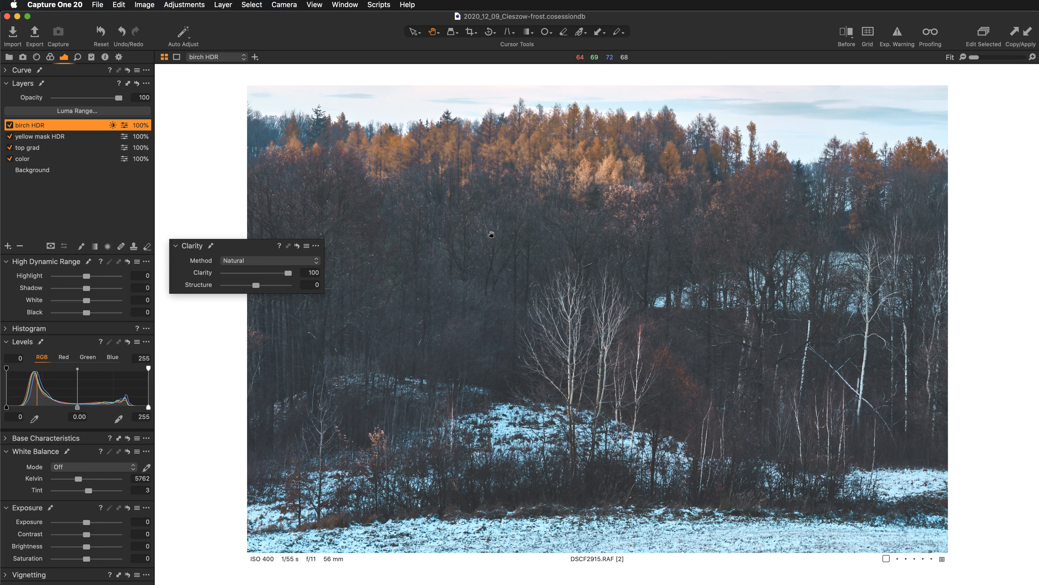
- Dock the Clarity tool again and erase the displayed birch HDR mask over the sky, orange treetops and lower-left snow with eraser Flow 65
key(m)
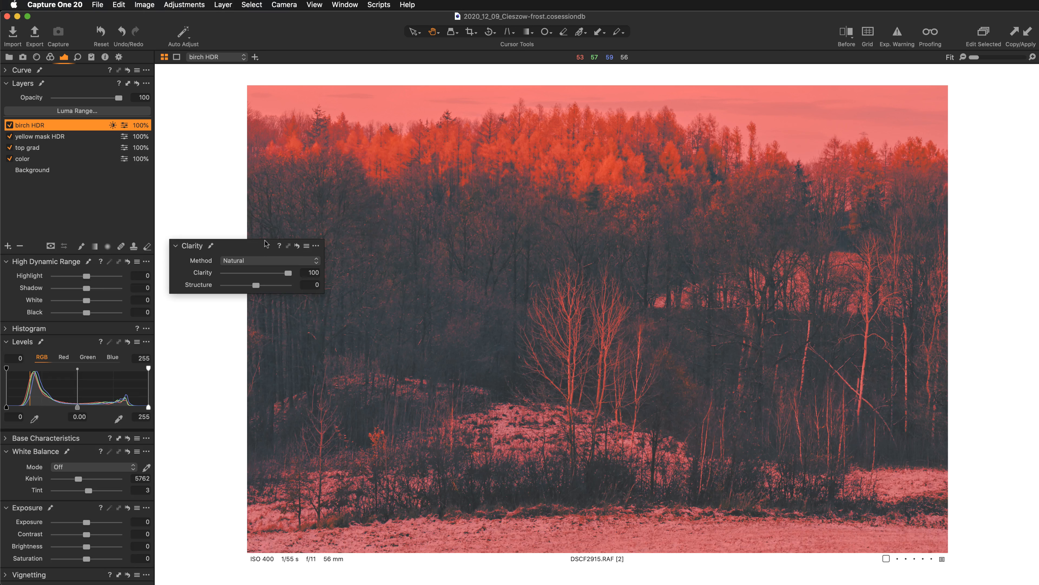
double_click(251, 247)
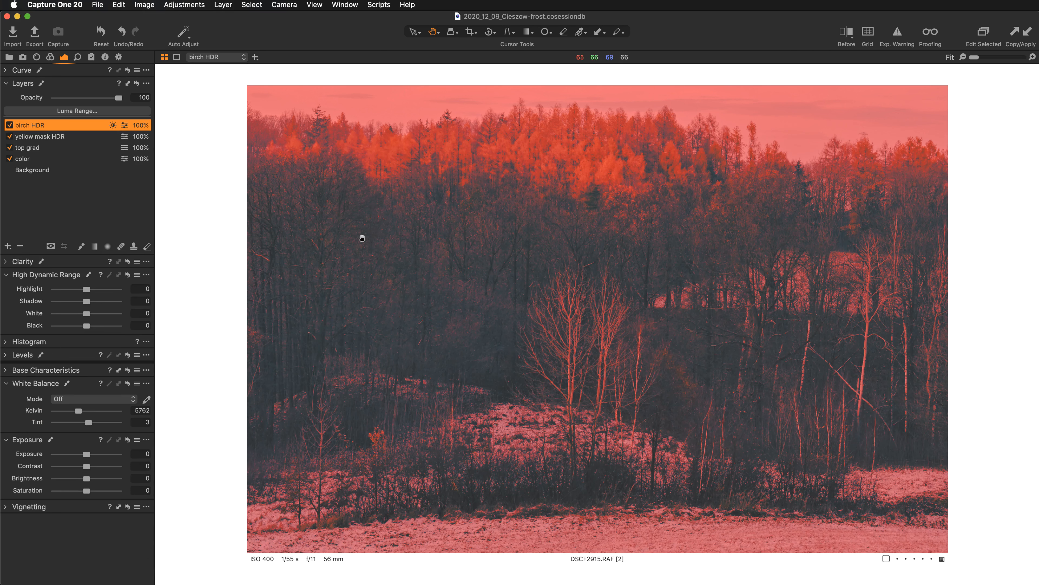
key(e)
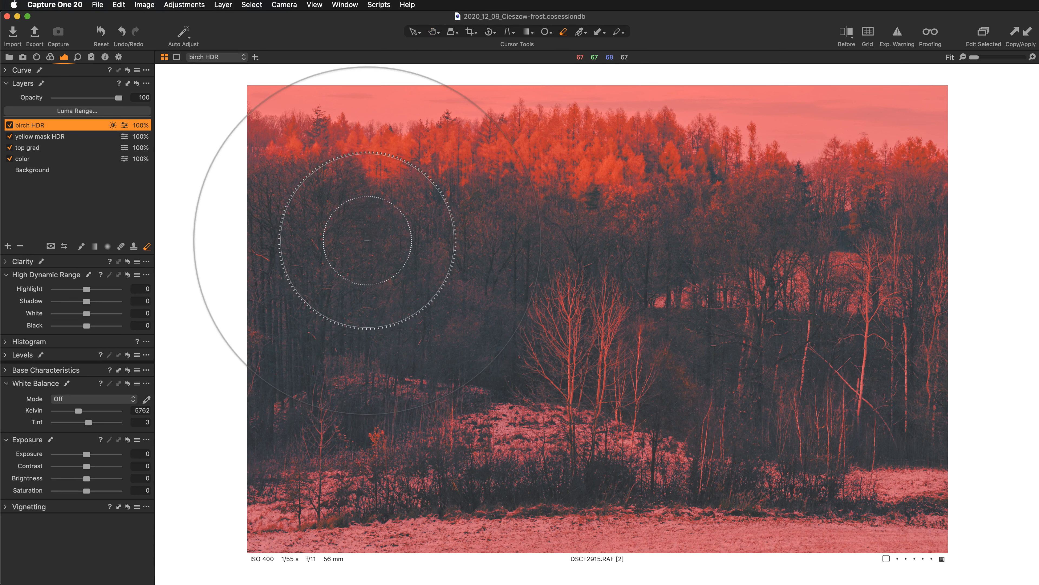
right_click(365, 243)
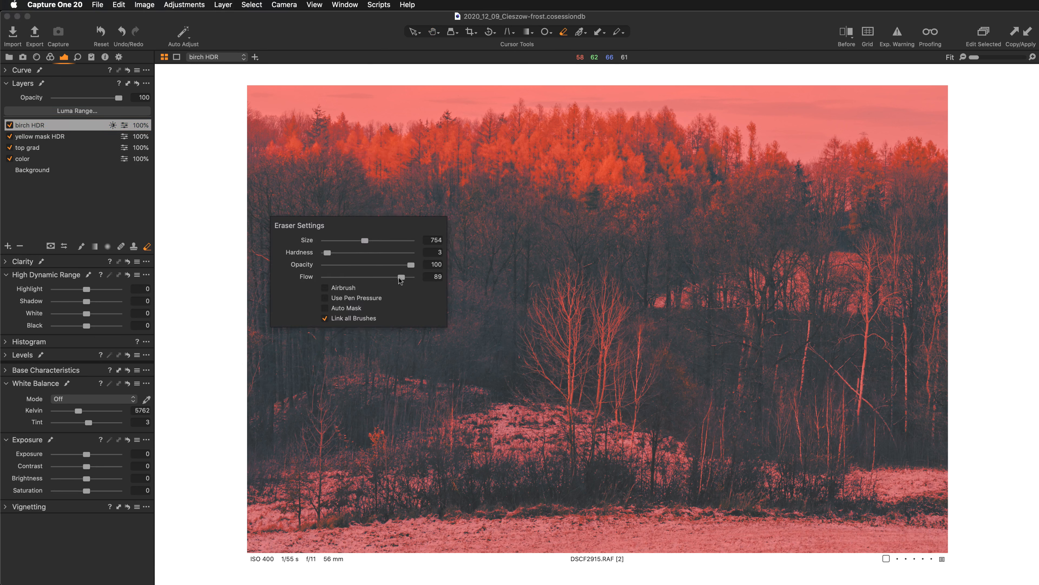
drag(401, 280, 380, 277)
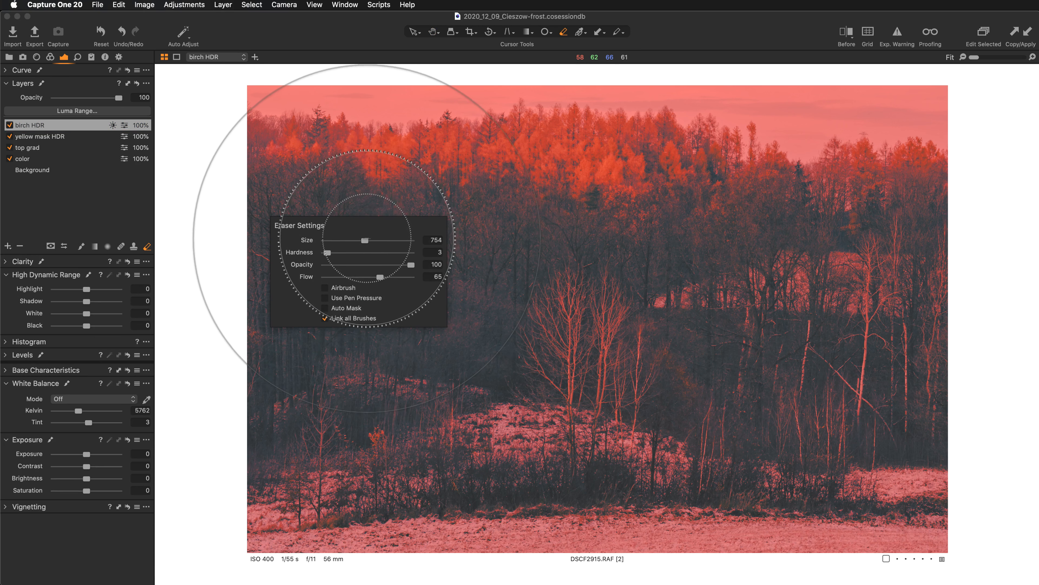
drag(367, 238, 360, 240)
mouse_move(262, 123)
mouse_down()
mouse_move(286, 135)
mouse_move(354, 160)
mouse_move(488, 157)
mouse_move(354, 94)
mouse_move(305, 97)
mouse_move(320, 115)
mouse_move(556, 160)
mouse_move(484, 166)
mouse_move(626, 195)
mouse_move(625, 218)
mouse_move(718, 214)
mouse_move(770, 176)
mouse_move(675, 150)
mouse_move(665, 118)
mouse_move(659, 176)
mouse_move(492, 100)
mouse_move(494, 88)
mouse_move(752, 116)
mouse_move(811, 190)
mouse_move(857, 162)
mouse_move(886, 184)
mouse_move(928, 170)
mouse_move(934, 100)
mouse_move(828, 97)
mouse_move(905, 93)
mouse_up()
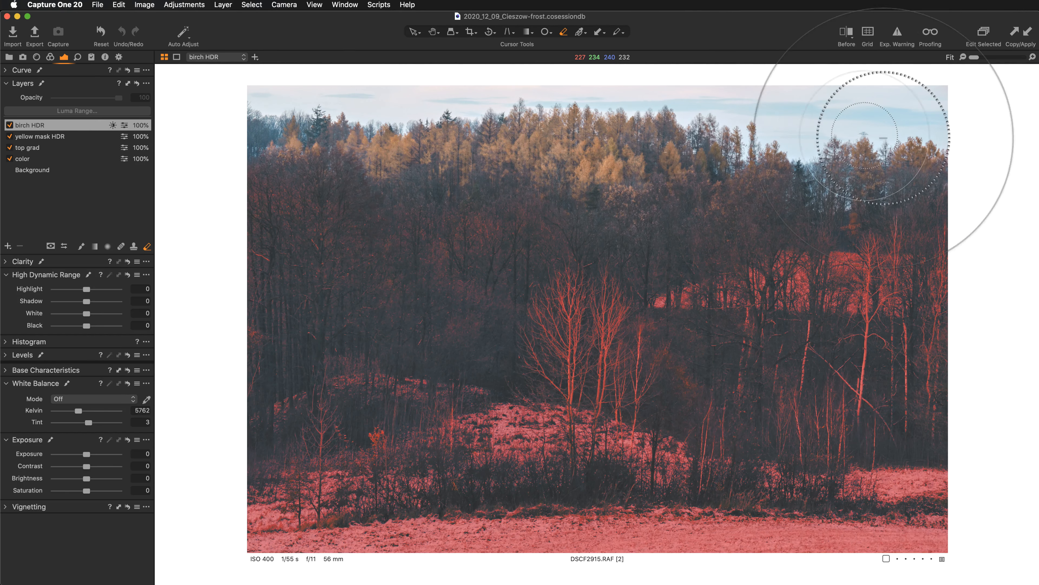
mouse_move(864, 134)
mouse_down()
mouse_move(394, 93)
mouse_move(260, 174)
mouse_move(213, 267)
mouse_move(202, 465)
mouse_move(246, 502)
mouse_move(221, 372)
mouse_move(257, 278)
mouse_up()
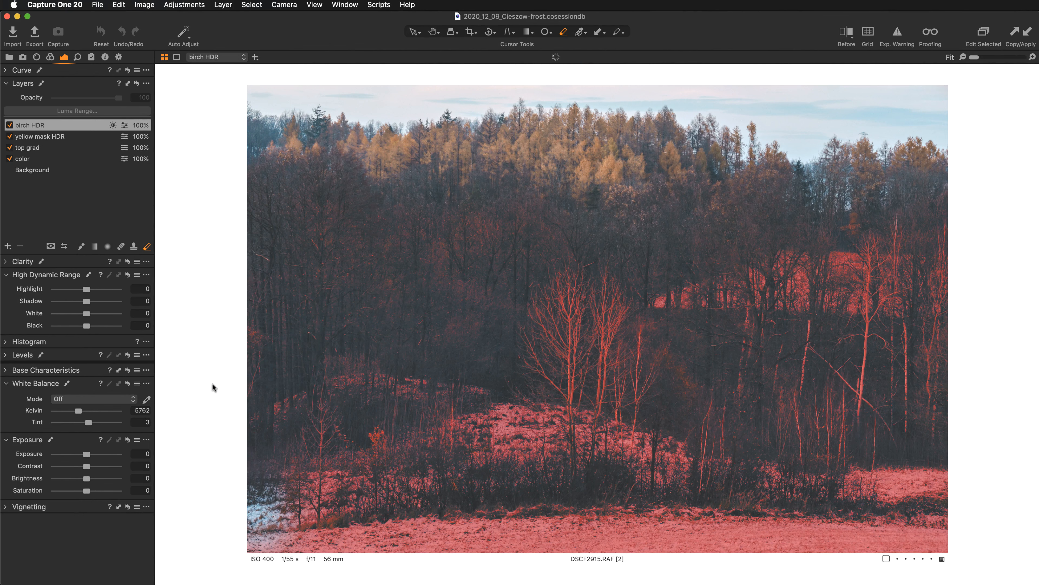
- Hide the mask overlay and erase the birch HDR mask across the foreground snow, resizing the eraser to fit
key(m)
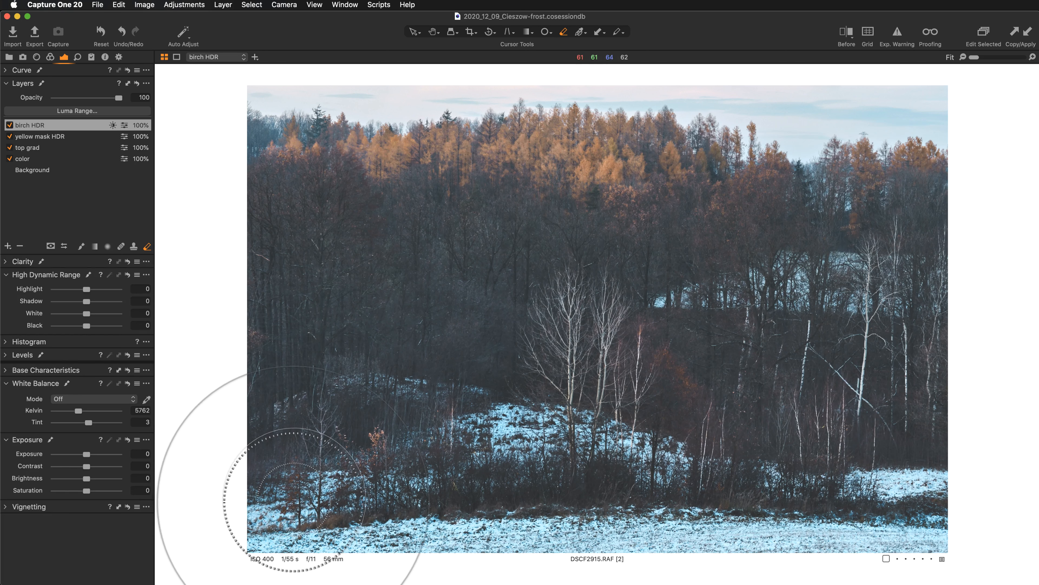
key([)
key([)
mouse_move(278, 522)
mouse_down()
mouse_move(524, 547)
mouse_move(766, 548)
mouse_move(949, 534)
mouse_move(963, 515)
mouse_move(413, 500)
mouse_move(266, 430)
mouse_move(442, 385)
mouse_move(467, 477)
mouse_move(490, 488)
mouse_move(504, 422)
mouse_move(535, 435)
mouse_move(492, 418)
mouse_move(505, 494)
mouse_move(433, 523)
mouse_move(246, 520)
mouse_move(263, 468)
mouse_move(263, 395)
mouse_move(257, 500)
mouse_move(280, 479)
mouse_move(289, 486)
mouse_move(240, 534)
mouse_move(333, 555)
mouse_move(409, 540)
mouse_move(472, 466)
mouse_move(535, 425)
mouse_move(537, 532)
mouse_move(661, 544)
mouse_move(706, 534)
mouse_move(706, 513)
mouse_move(659, 502)
mouse_move(654, 463)
mouse_move(663, 452)
mouse_move(671, 485)
mouse_move(733, 541)
mouse_move(803, 485)
mouse_move(807, 515)
mouse_move(915, 478)
mouse_move(905, 488)
mouse_move(931, 489)
mouse_move(924, 474)
mouse_move(916, 512)
mouse_up()
key([)
key([)
key([)
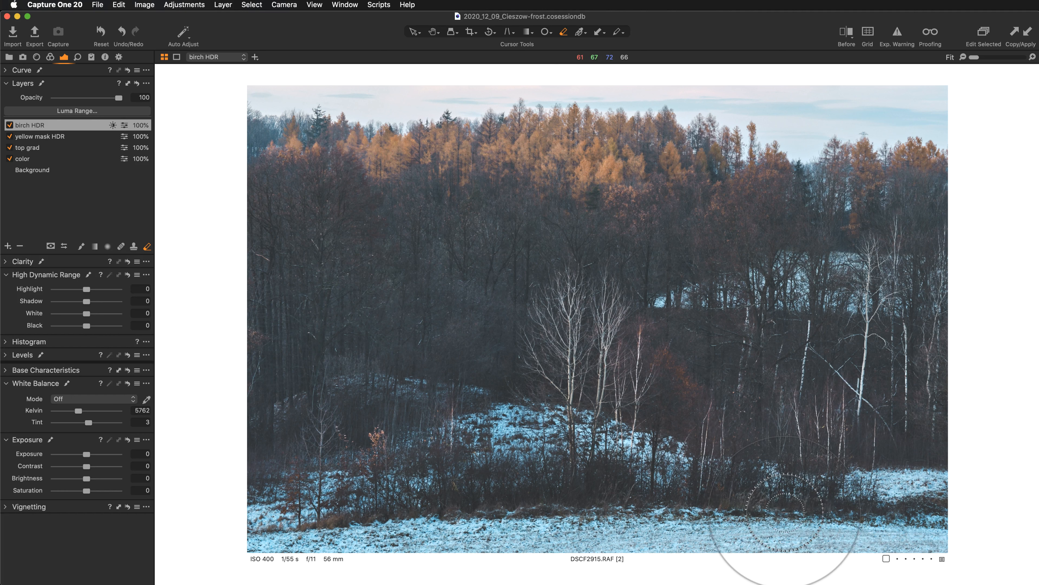
drag(717, 509, 719, 509)
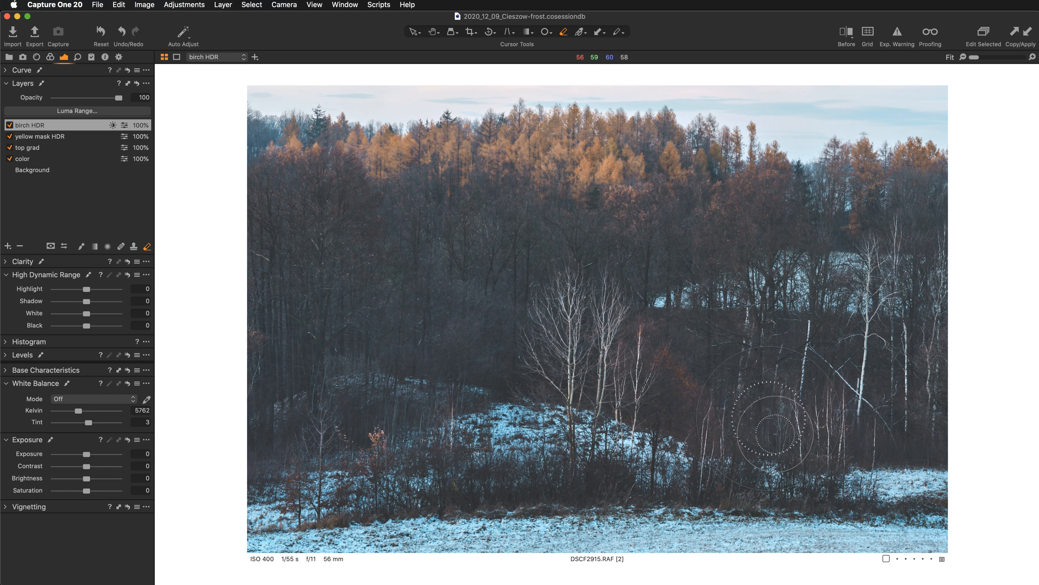
- Erase the birch HDR mask over the distant snow patch and the snowy mound around the central birches with a smaller eraser
key([)
key([)
key([)
mouse_move(662, 301)
mouse_down()
mouse_move(689, 290)
mouse_move(653, 303)
mouse_move(828, 276)
mouse_move(790, 295)
mouse_move(837, 300)
mouse_move(838, 261)
mouse_move(794, 250)
mouse_move(784, 433)
mouse_move(858, 440)
mouse_move(859, 221)
mouse_move(854, 339)
mouse_move(800, 315)
mouse_move(733, 424)
mouse_move(583, 496)
mouse_move(613, 495)
mouse_move(534, 495)
mouse_up()
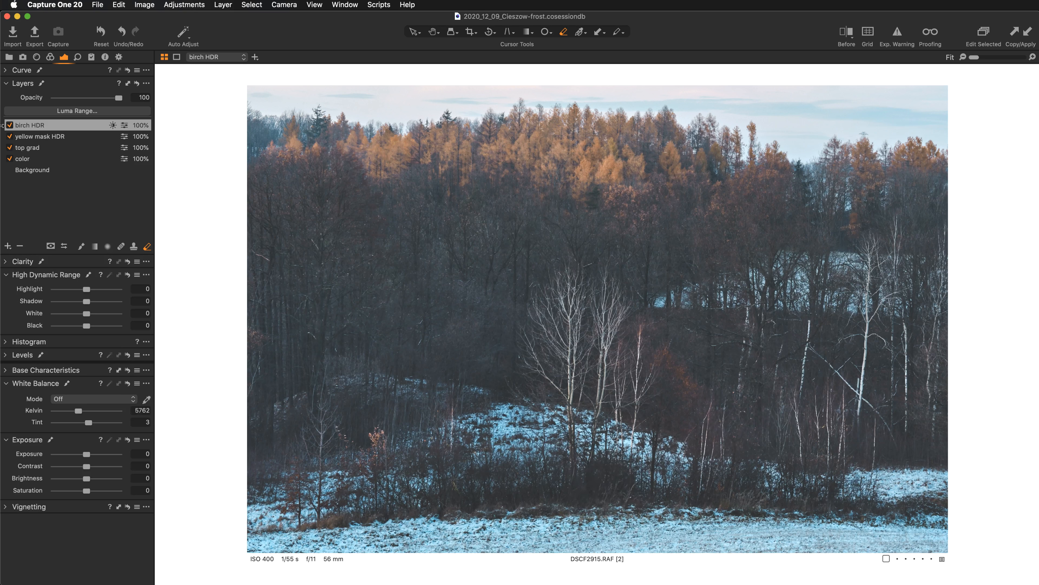
- Compare the photo with the birch HDR layer disabled and enabled, and check its mask overlay
click(10, 125)
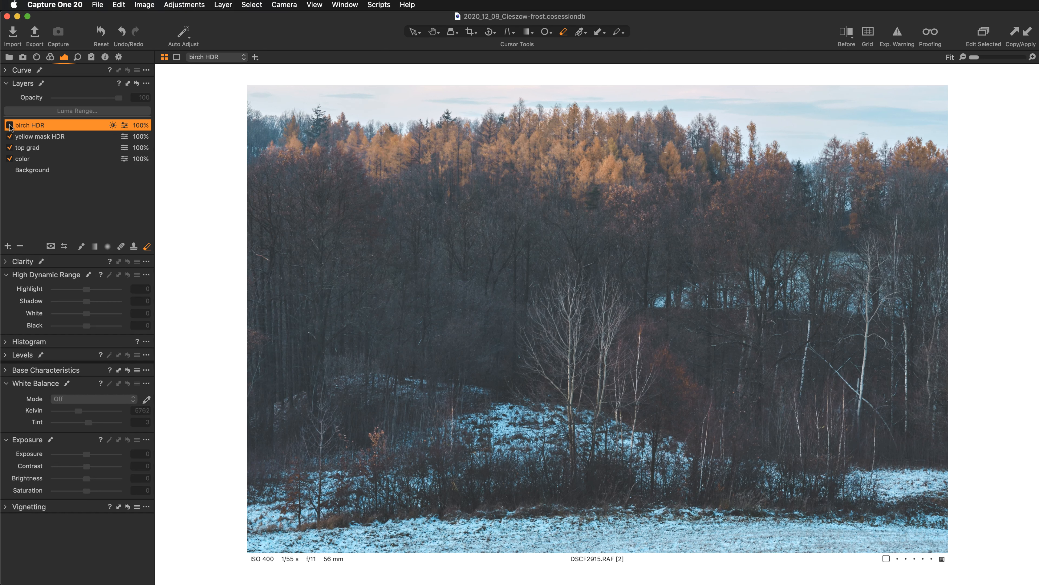
click(9, 125)
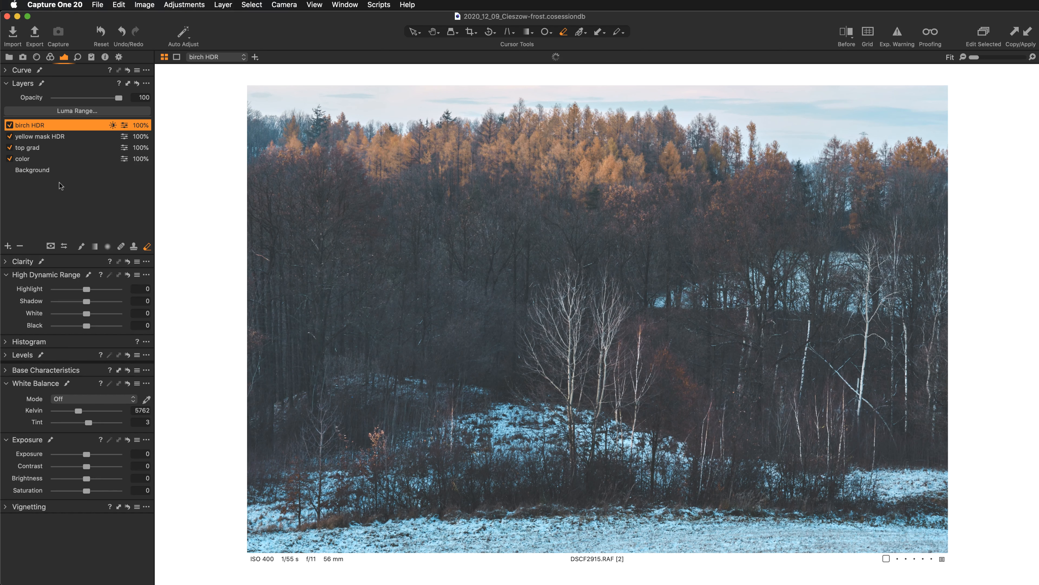
key(v)
key(m)
key(m)
- Add a new filled adjustment layer and name it clarity
click(8, 246)
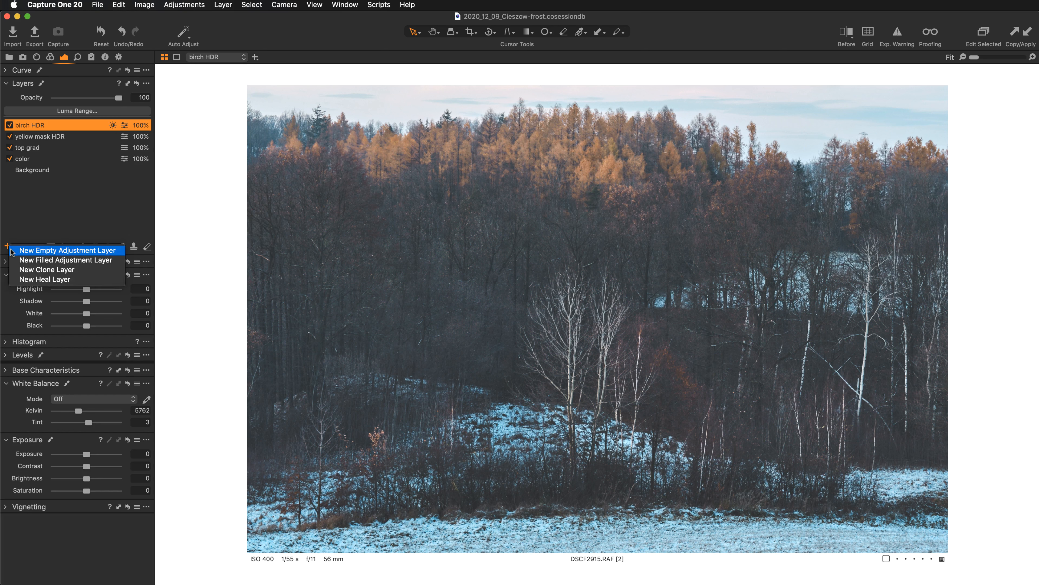
click(23, 260)
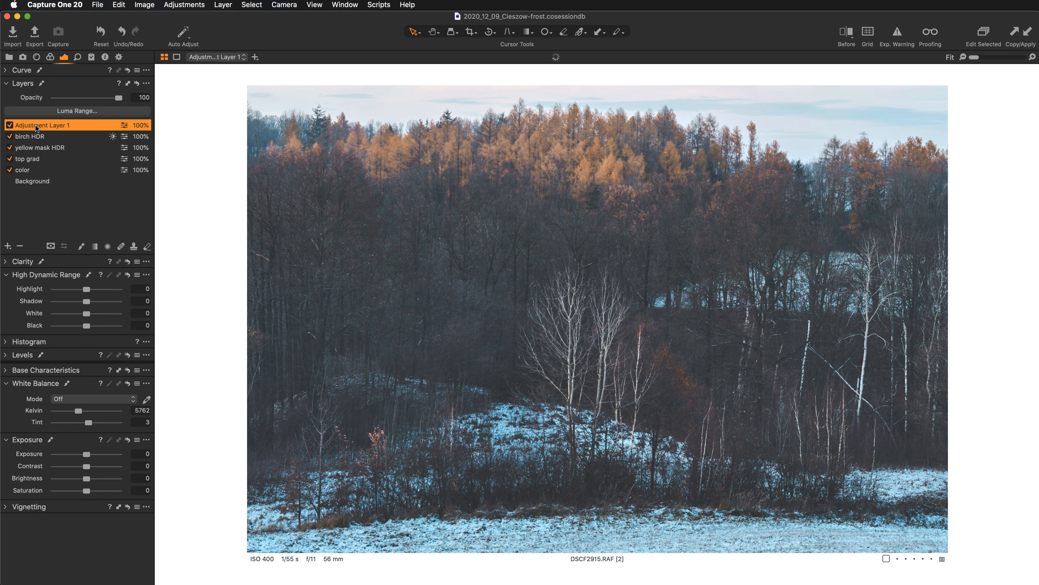
double_click(35, 125)
text(cla)
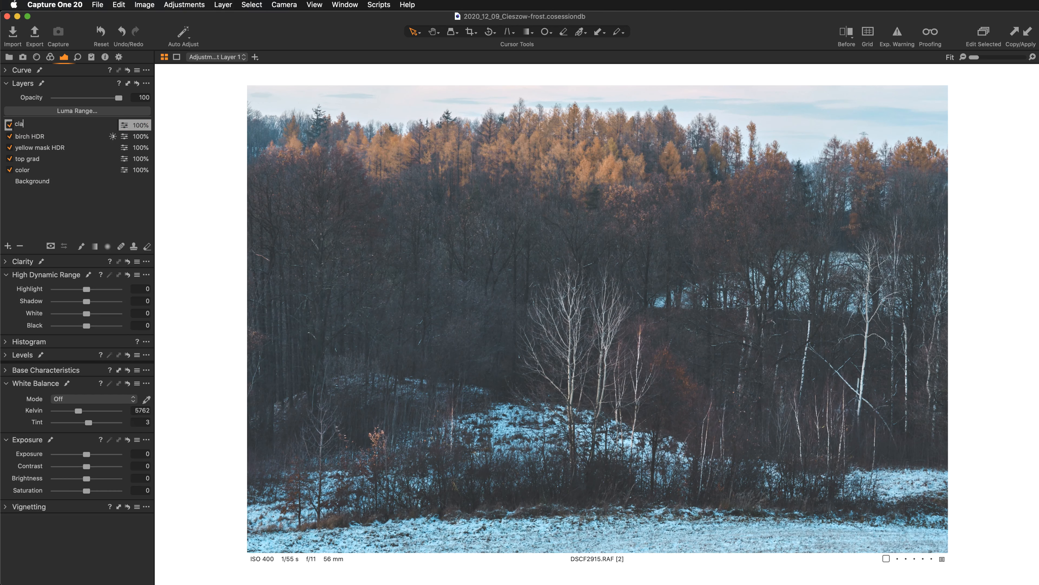
text(rity)
key(Return)
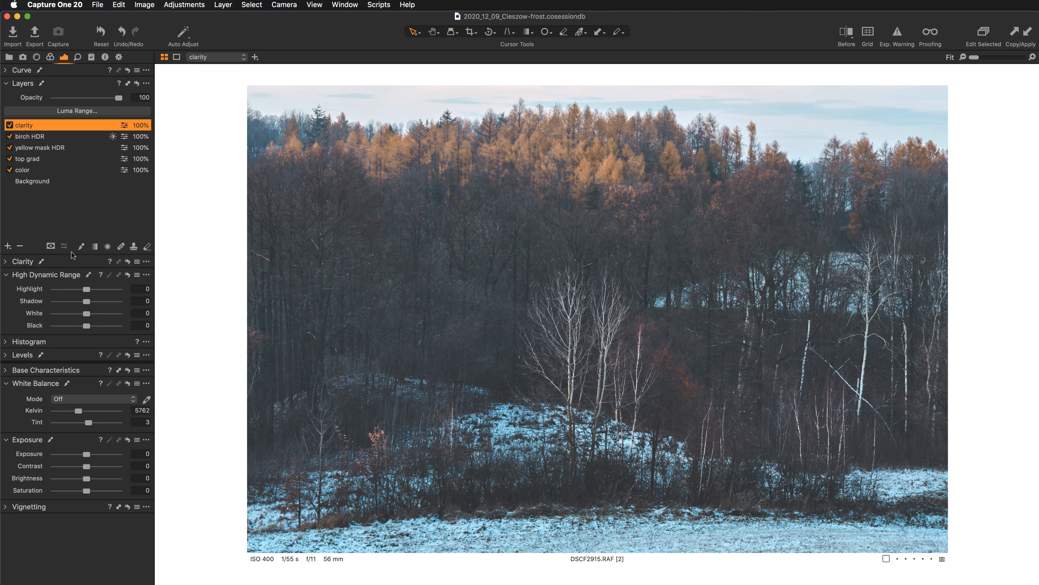
- Expand the Clarity tool and examine the fine detail of the birches and forest at up to 100% zoom
click(67, 261)
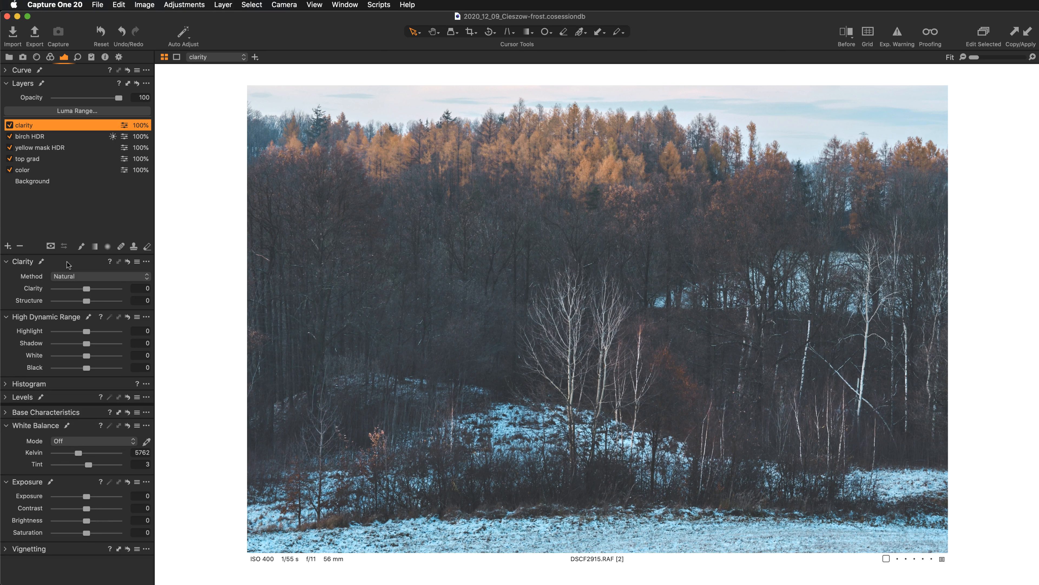
key(super+plus)
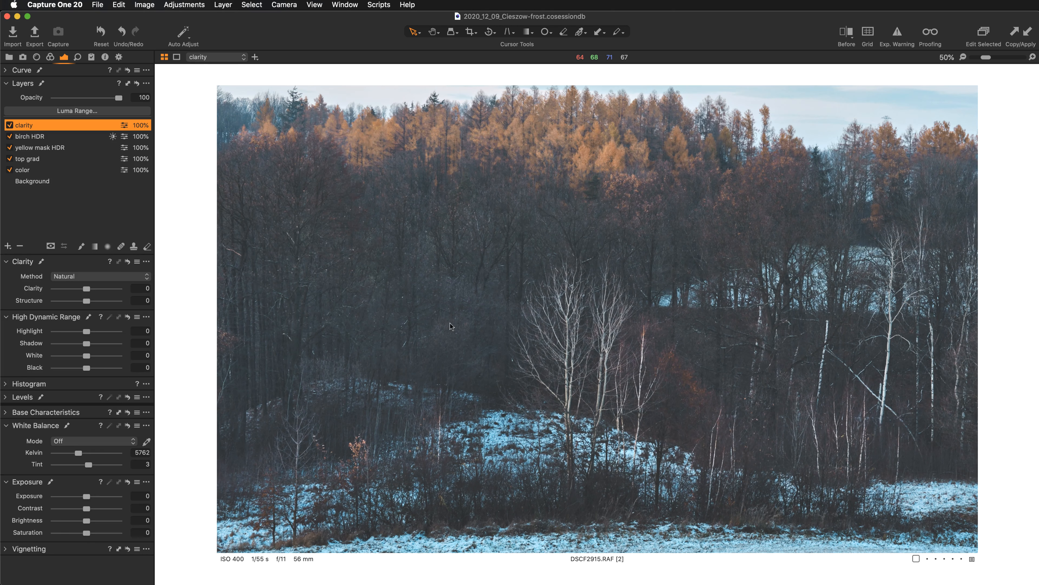
key(h)
scroll(702, 221, up, 2)
key(super+plus)
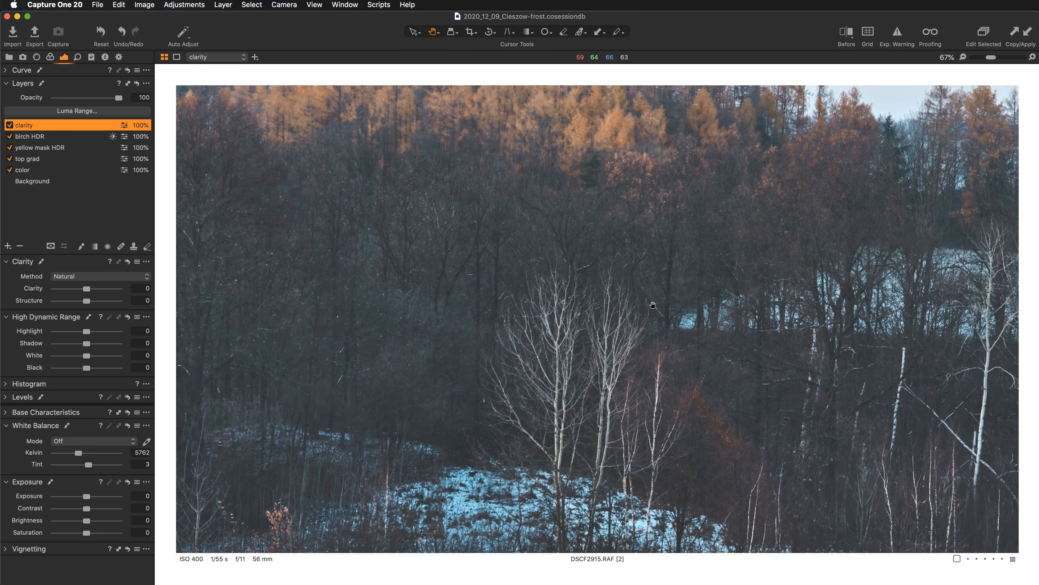
scroll(653, 305, down, 10)
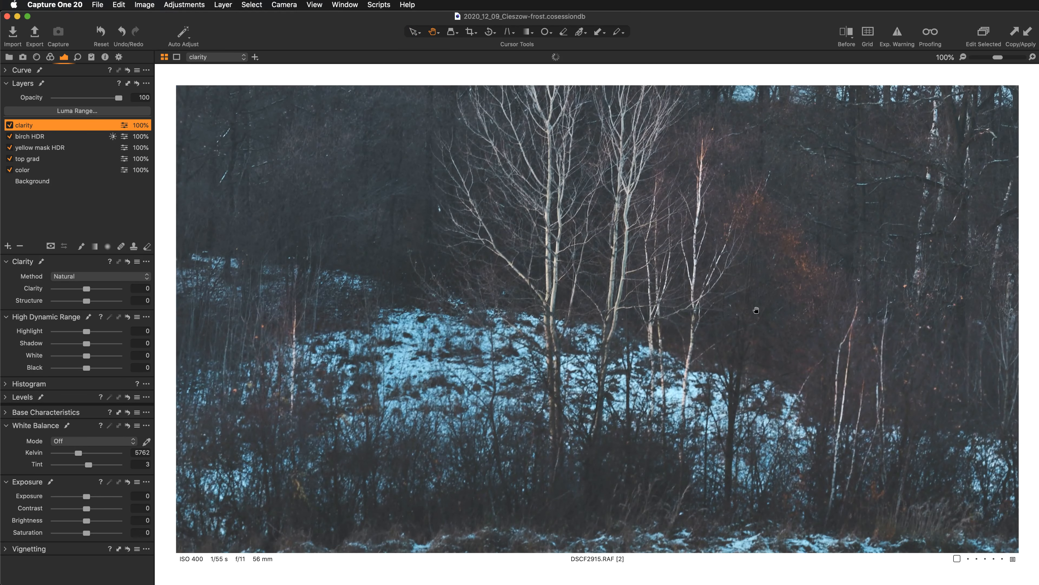
scroll(528, 308, up, 8)
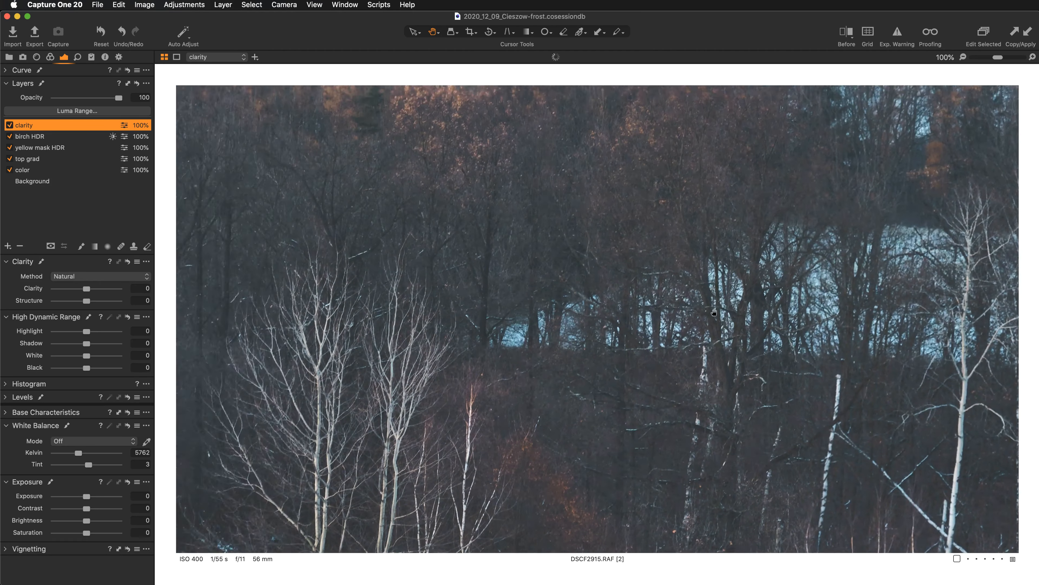
key(super+0)
scroll(637, 303, up, 2)
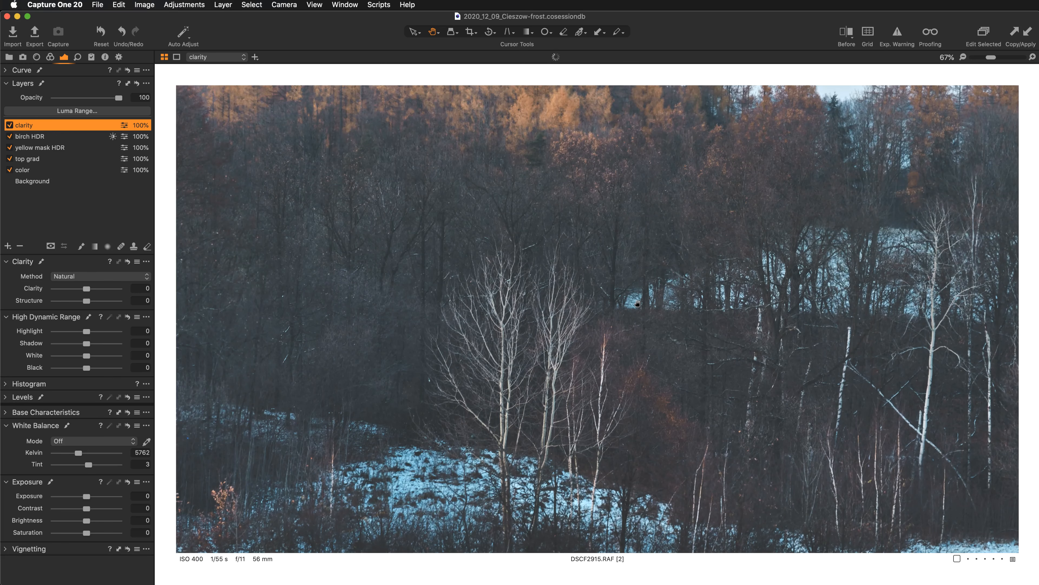
scroll(638, 303, down, 2)
scroll(637, 303, up, 1)
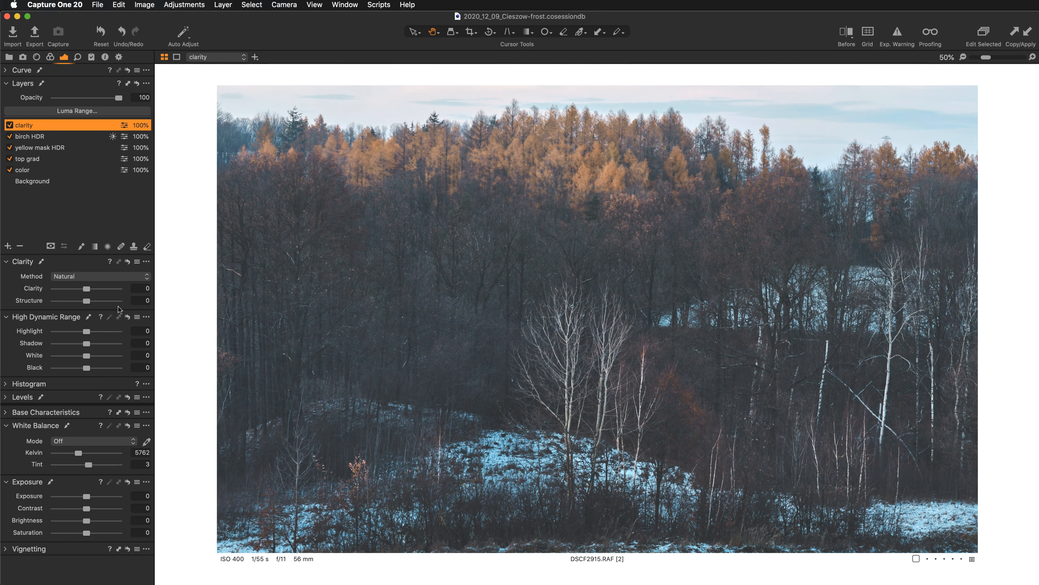
- Set Structure to 55 on the clarity layer and compare the photo with and without that Structure setting
drag(86, 302, 97, 302)
drag(98, 302, 102, 301)
drag(508, 451, 532, 406)
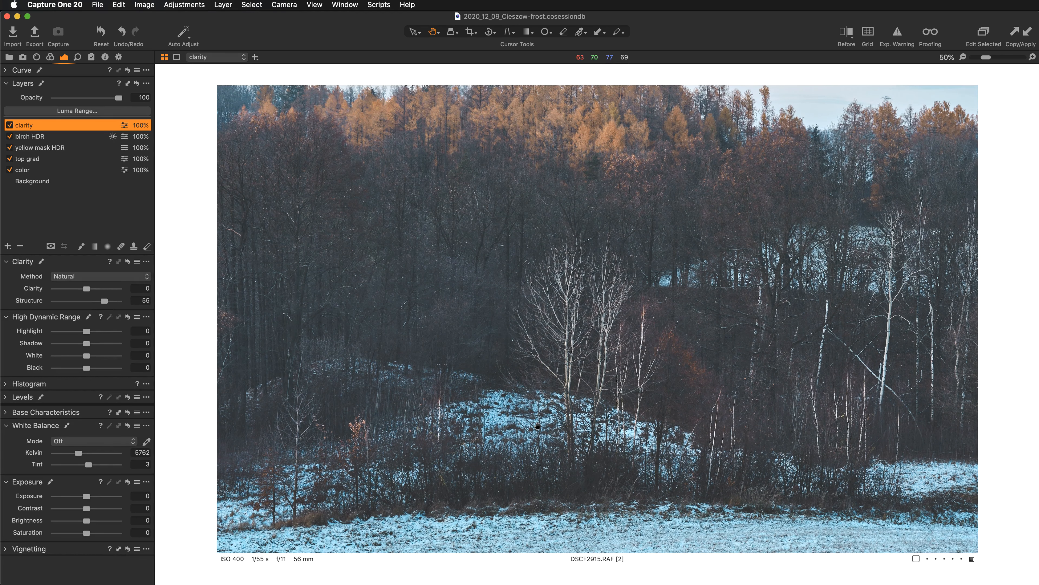
drag(507, 392, 504, 422)
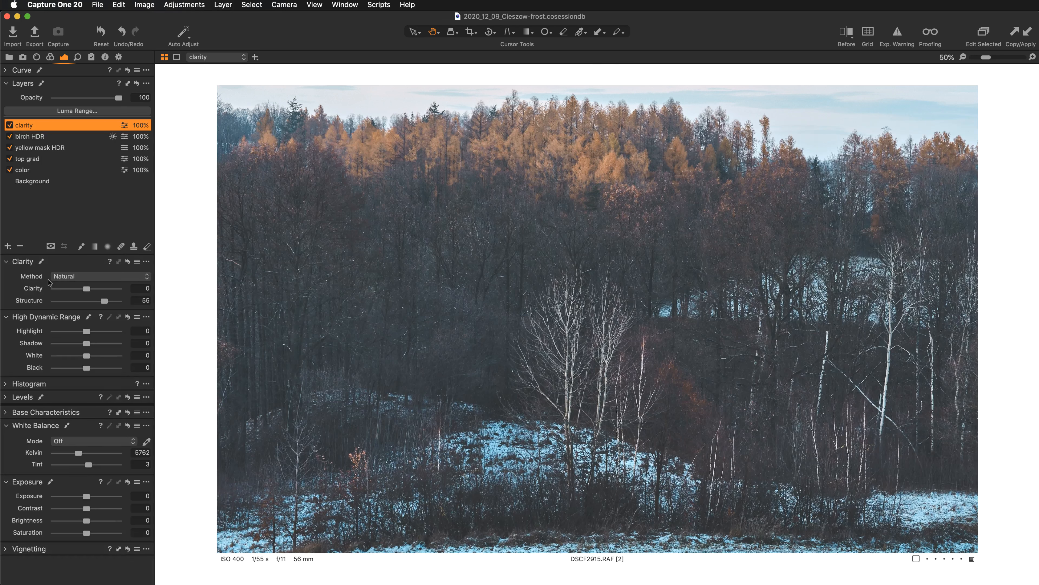
double_click(26, 303)
double_click(27, 302)
- Set Clarity to 47 on the clarity layer and fit the whole photo in view
drag(88, 289, 97, 289)
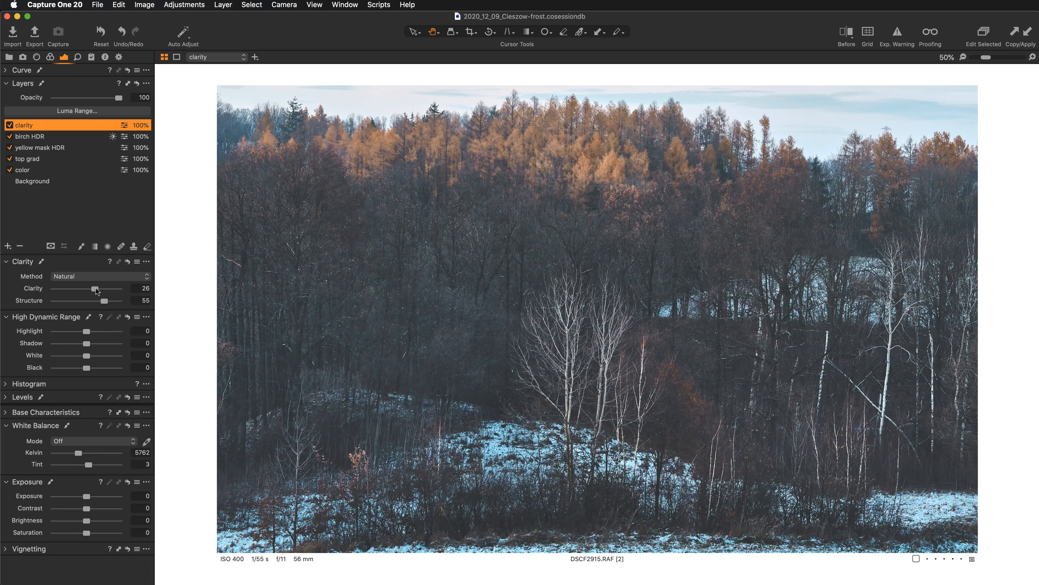
drag(97, 290, 105, 289)
drag(105, 289, 102, 289)
key(super+0)
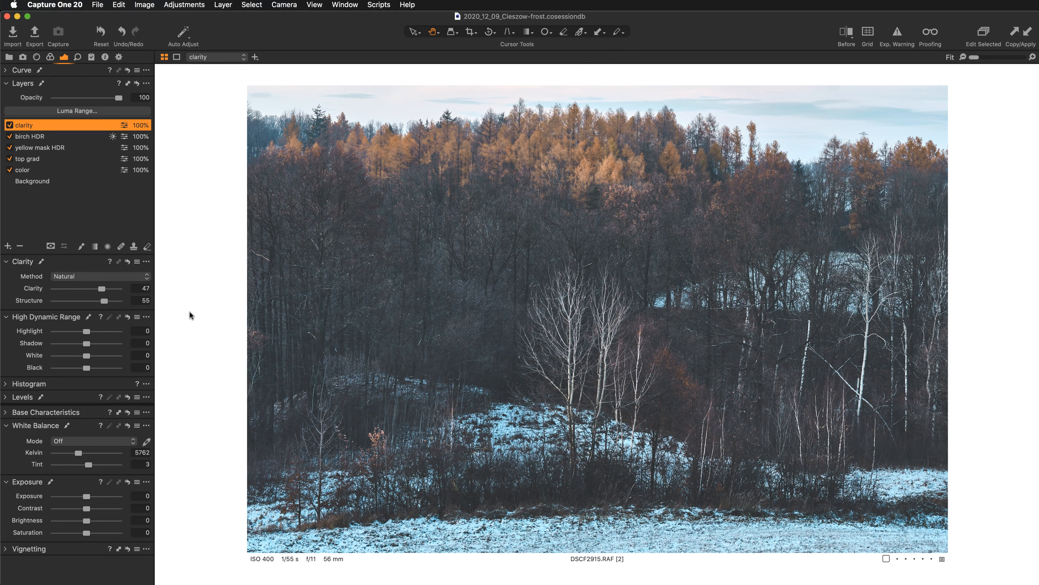
- Check the clarity layer's mask coverage and examine the dark forest's texture at 100% zoom
key(m)
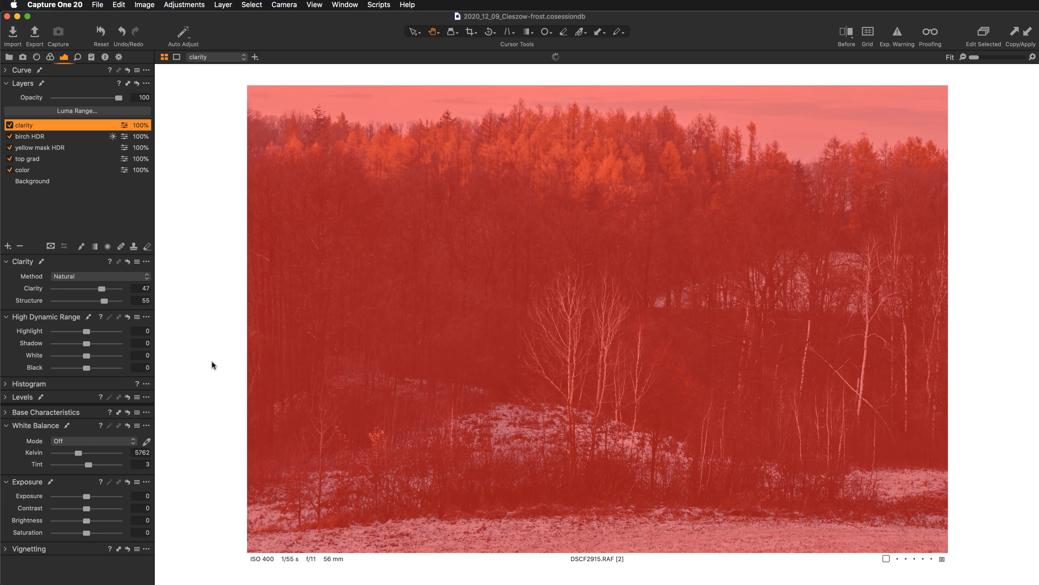
key(m)
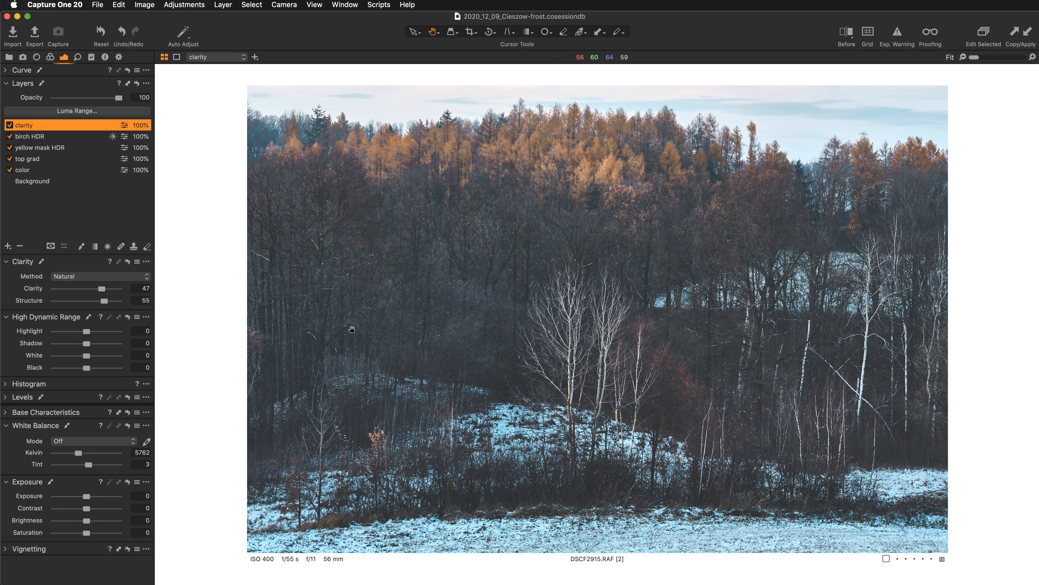
key(super+plus)
key(super+plus)
key(super+plus)
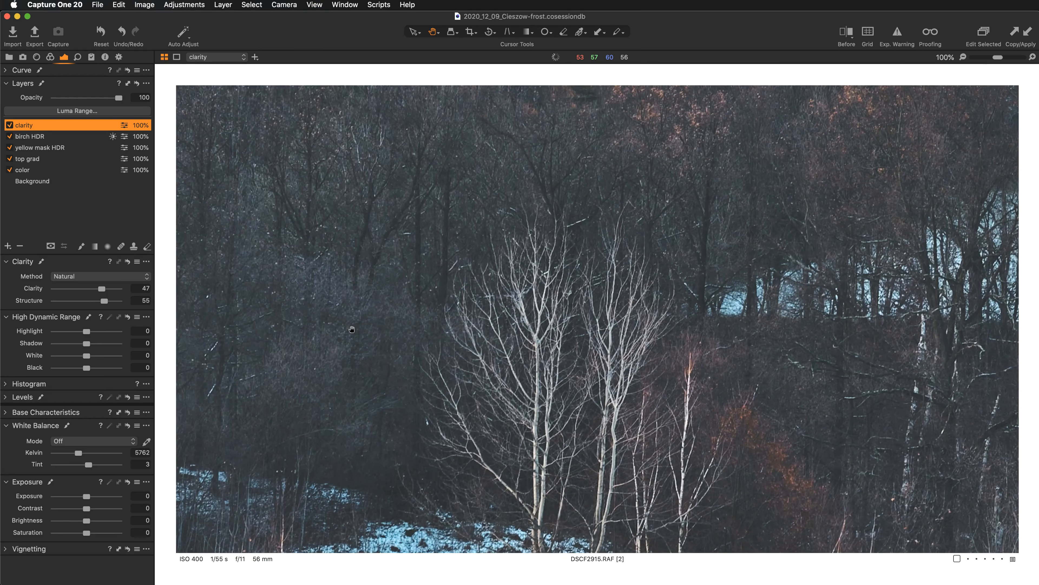
drag(319, 311, 614, 361)
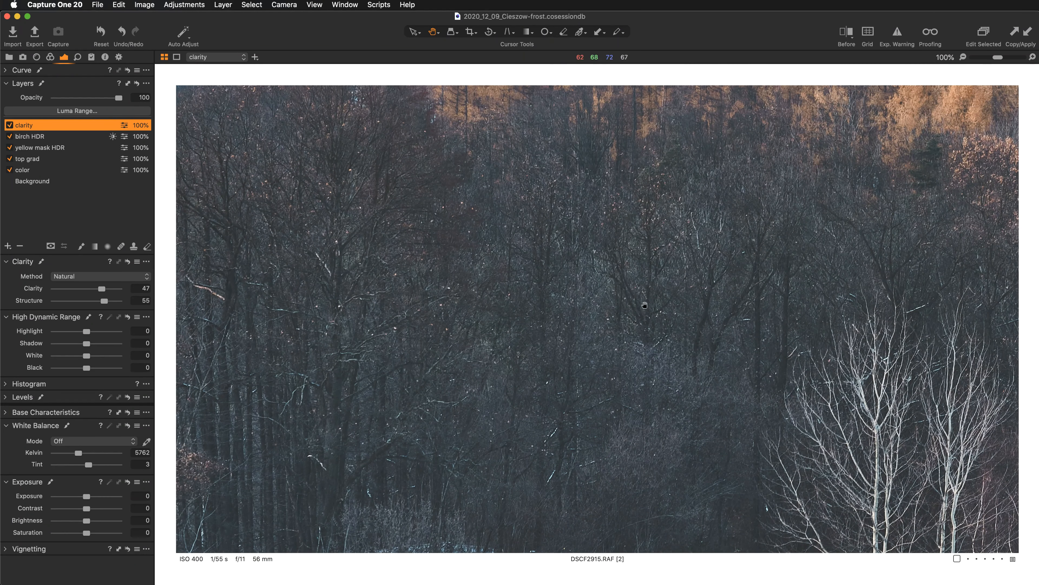
drag(659, 225, 638, 368)
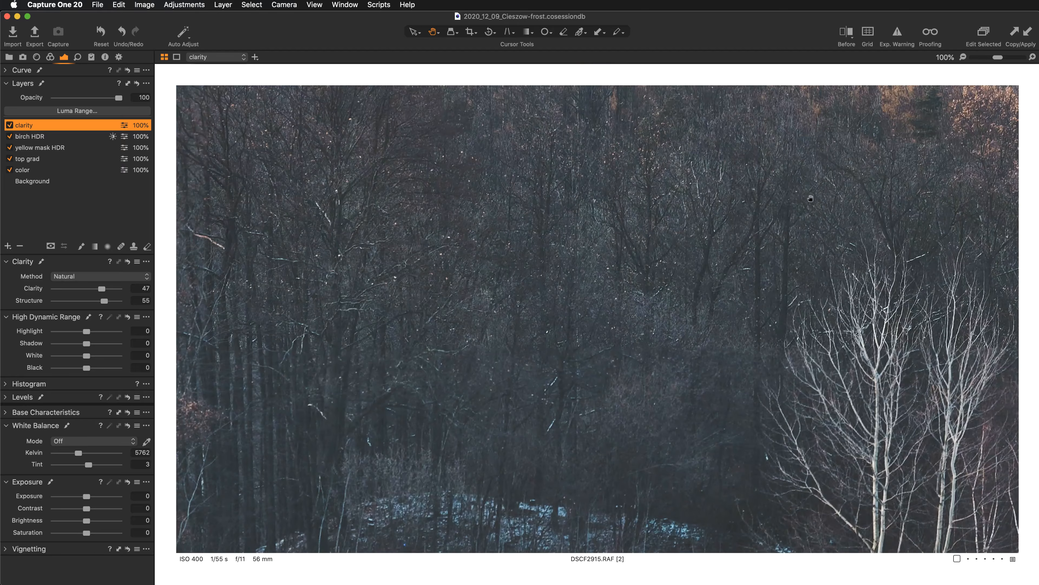
drag(720, 450, 733, 164)
drag(631, 250, 624, 413)
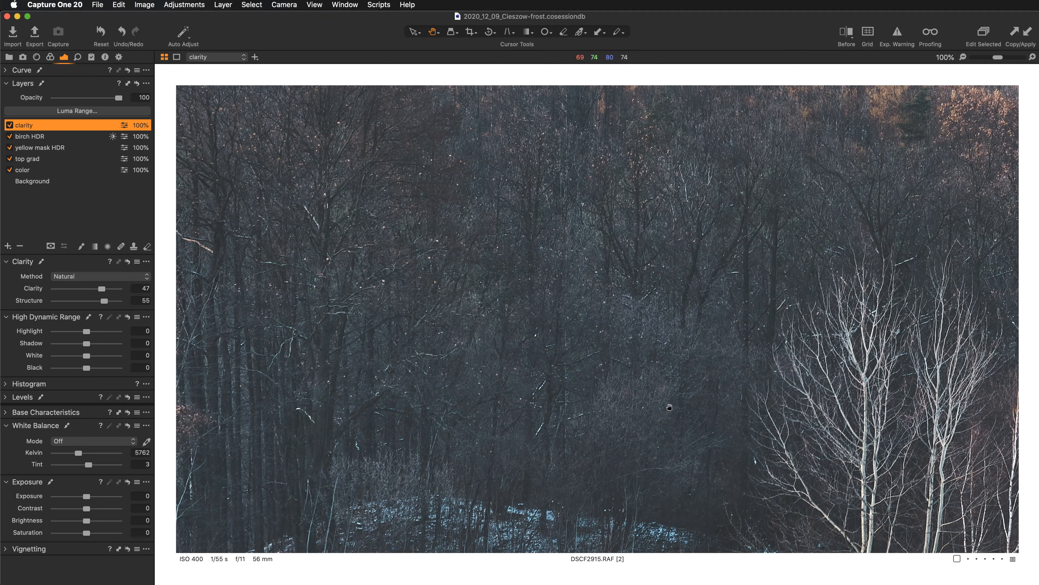
- Compare the forest and birches with the clarity layer disabled and enabled at different zoom levels
click(10, 125)
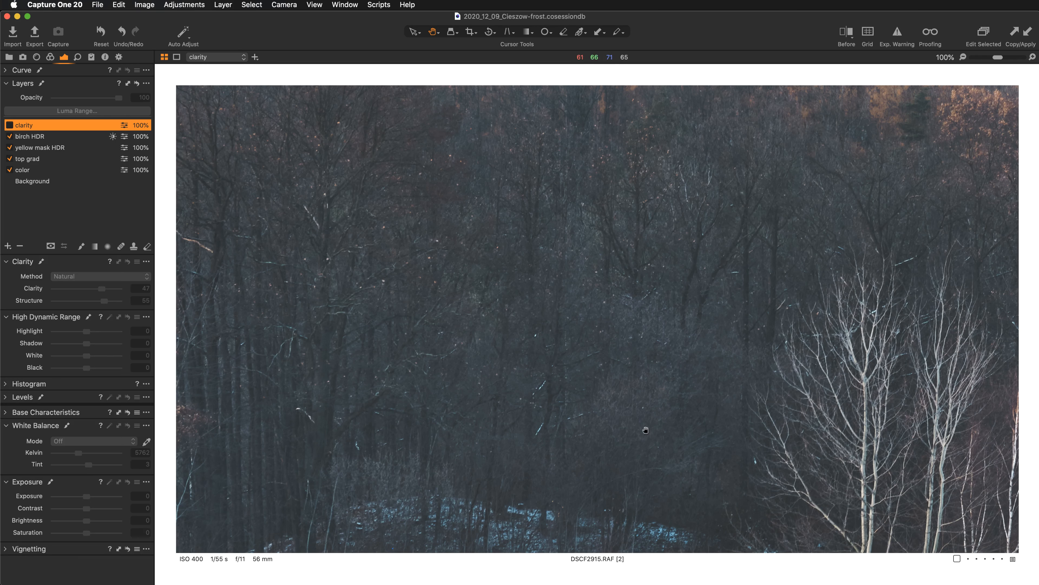
drag(639, 451, 373, 442)
drag(771, 365, 871, 399)
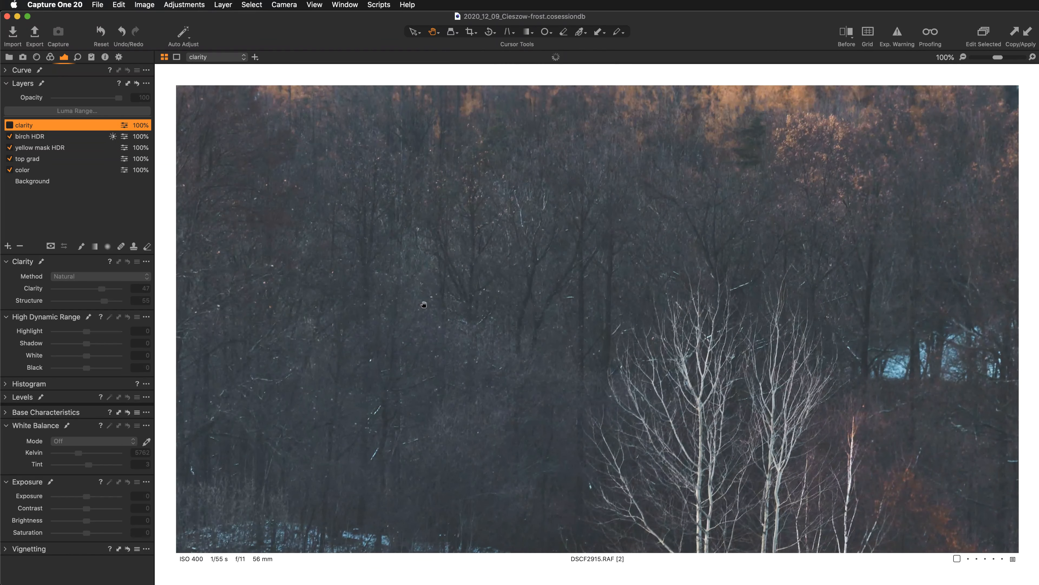
key(super+minus)
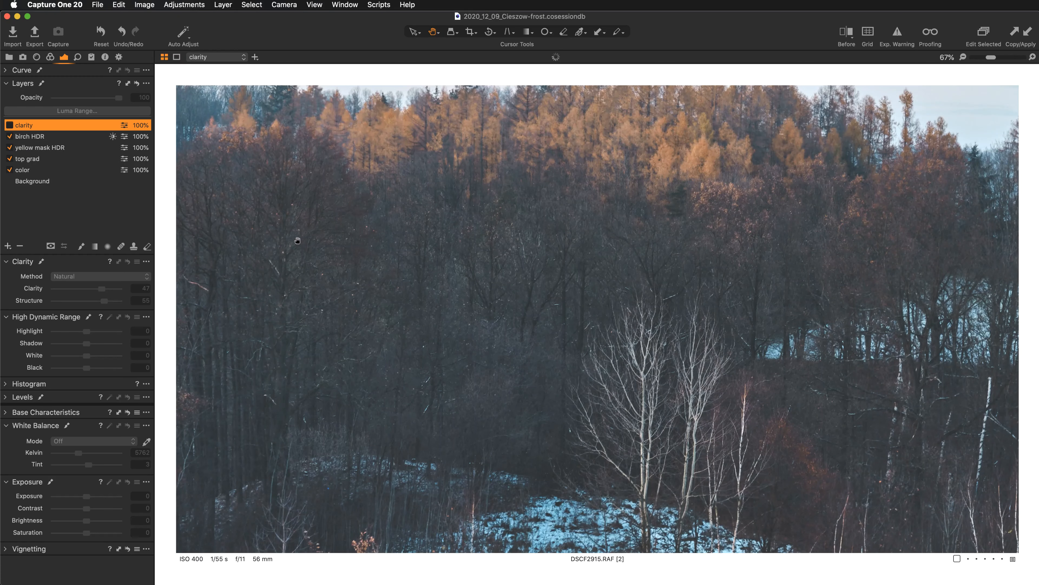
click(9, 125)
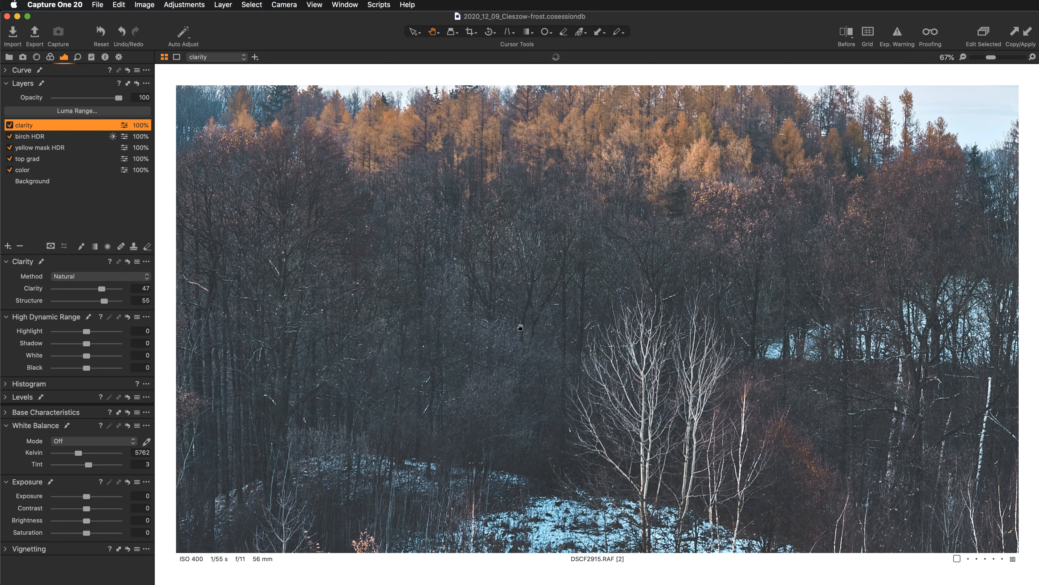
key(super+minus)
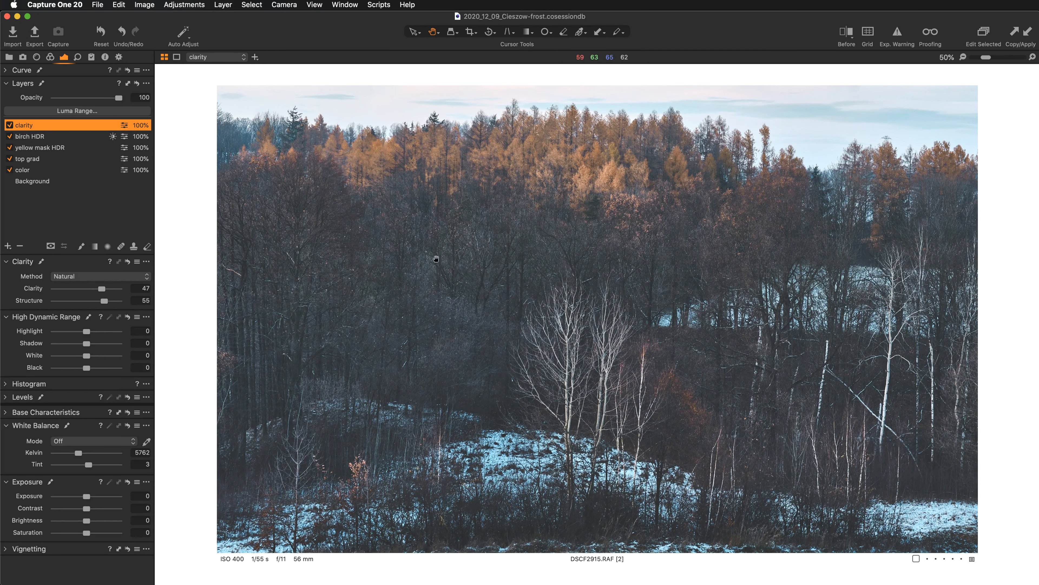
- Resize the eraser and erase the clarity layer's mask over the dark forest on the photo's left side
right_click(382, 320)
drag(377, 314, 395, 314)
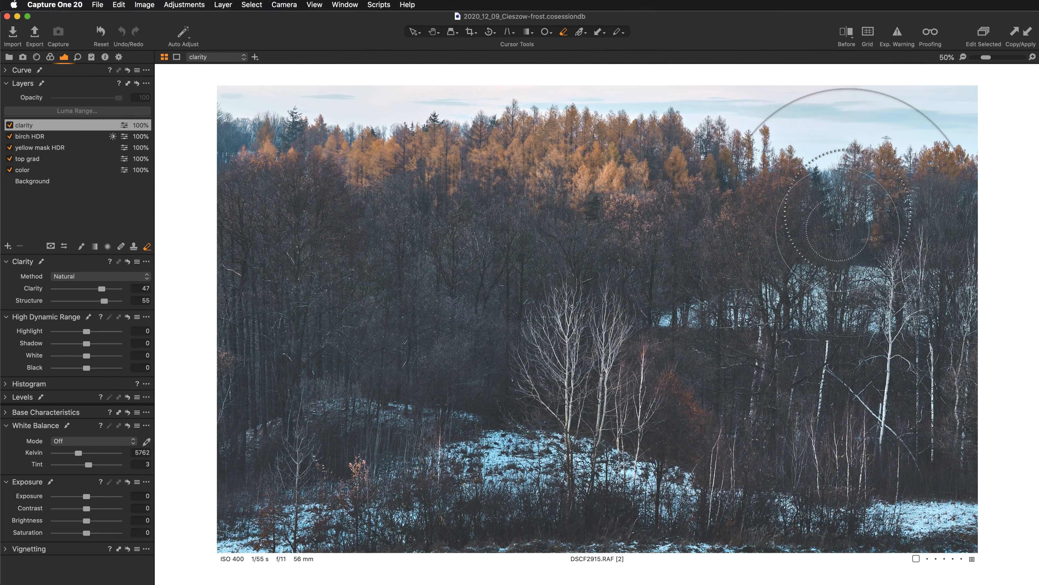
mouse_move(284, 335)
mouse_down()
mouse_move(276, 265)
mouse_move(251, 374)
mouse_move(374, 362)
mouse_move(451, 274)
mouse_move(474, 302)
mouse_move(440, 402)
mouse_move(429, 308)
mouse_move(419, 327)
mouse_move(412, 446)
mouse_move(441, 434)
mouse_move(467, 454)
mouse_up()
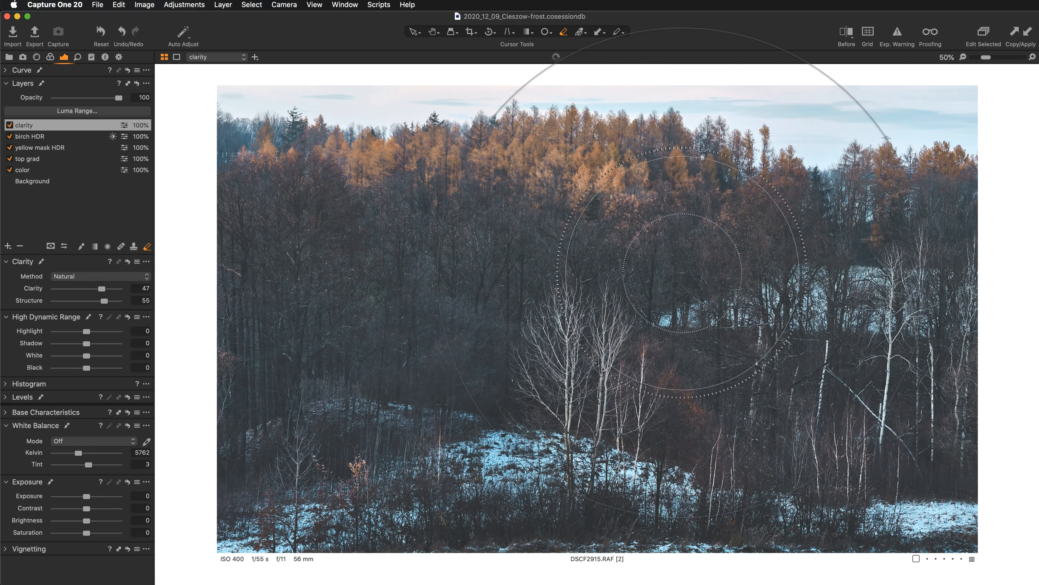
- Erase more clarity mask in the forest and foreground with eraser size 466 and flow 23, comparing the layer off and on
right_click(692, 281)
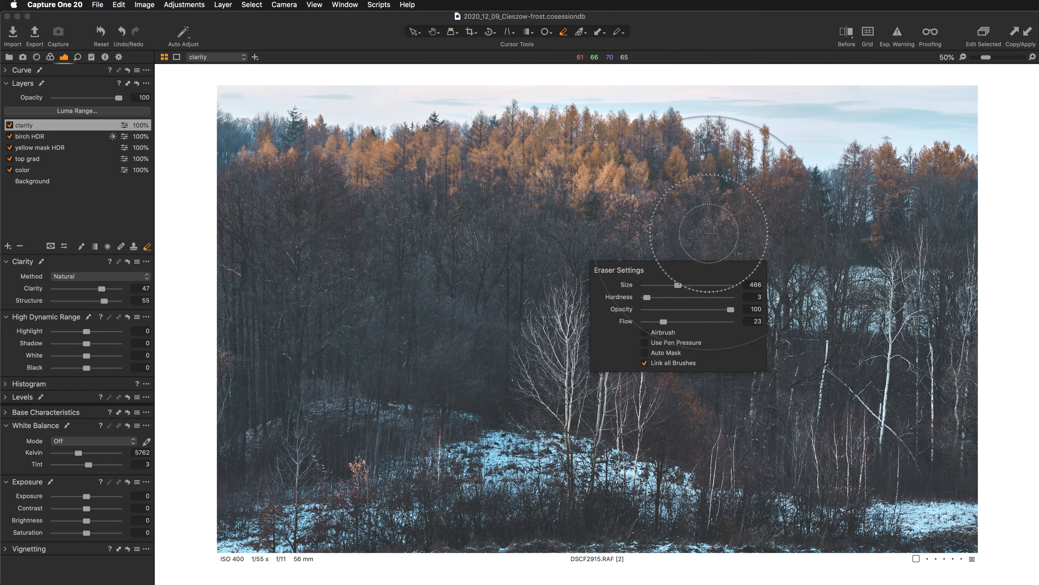
mouse_move(672, 262)
mouse_down()
mouse_move(695, 294)
mouse_move(760, 221)
mouse_move(737, 386)
mouse_move(752, 342)
mouse_move(763, 447)
mouse_move(795, 476)
mouse_move(952, 485)
mouse_move(929, 512)
mouse_move(953, 521)
mouse_move(941, 530)
mouse_move(964, 543)
mouse_move(896, 553)
mouse_up()
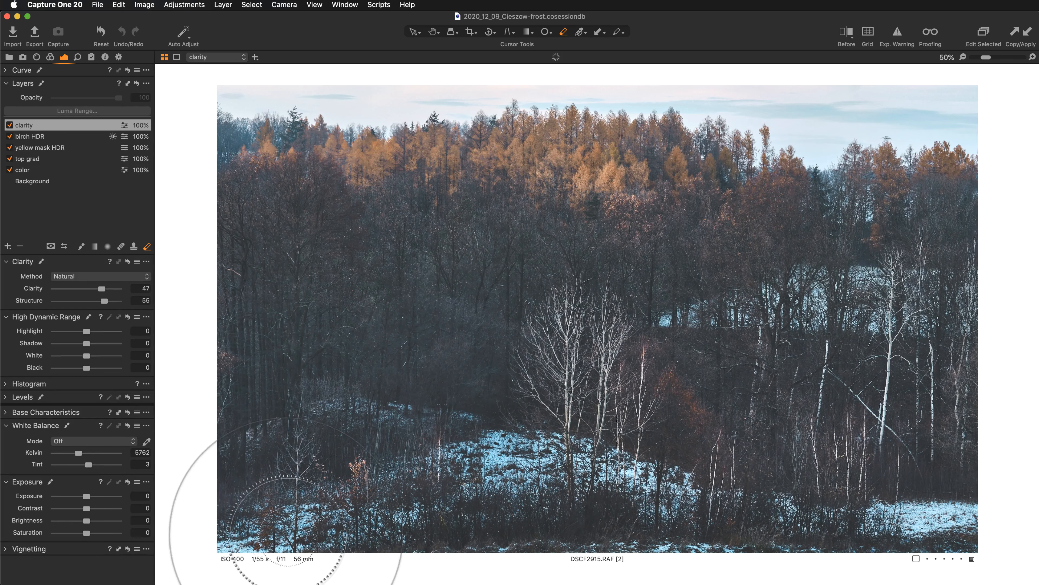
mouse_move(443, 543)
mouse_down()
mouse_move(898, 541)
mouse_move(949, 526)
mouse_move(1001, 328)
mouse_move(899, 215)
mouse_move(864, 474)
mouse_move(961, 324)
mouse_move(954, 292)
mouse_move(920, 255)
mouse_move(889, 418)
mouse_move(906, 306)
mouse_up()
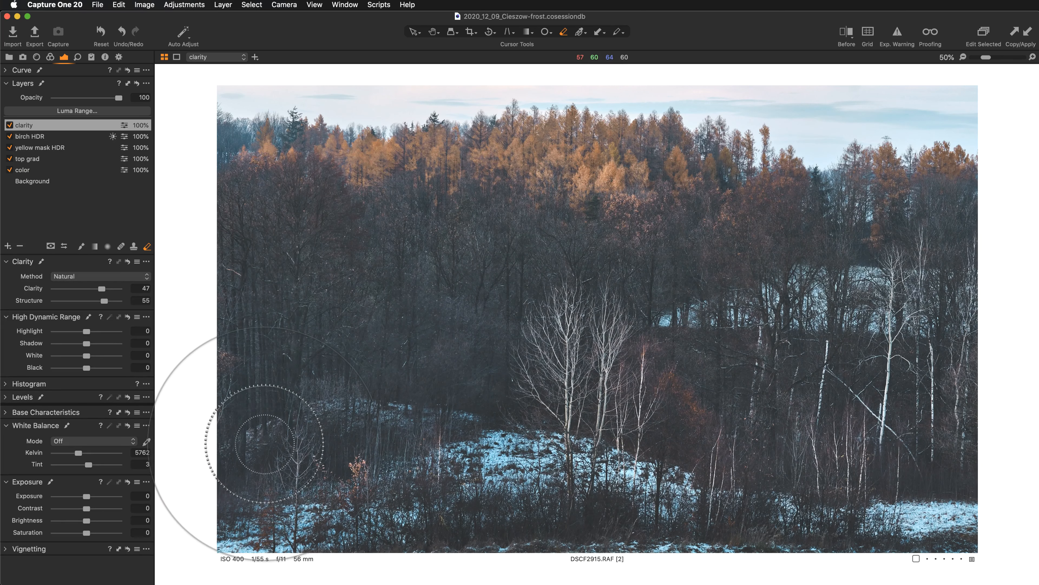
key(m)
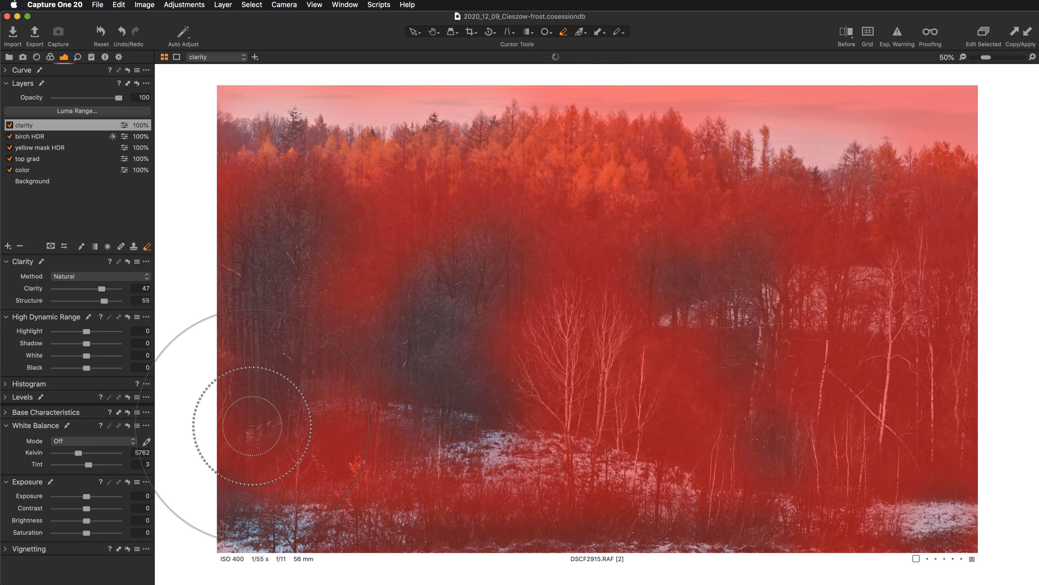
mouse_move(255, 419)
mouse_down()
mouse_move(319, 248)
mouse_move(350, 202)
mouse_move(326, 338)
mouse_move(315, 312)
mouse_move(374, 341)
mouse_move(361, 322)
mouse_move(376, 276)
mouse_move(400, 255)
mouse_move(334, 287)
mouse_move(315, 353)
mouse_move(326, 416)
mouse_move(343, 435)
mouse_move(400, 428)
mouse_move(515, 343)
mouse_move(469, 217)
mouse_move(618, 239)
mouse_move(650, 231)
mouse_move(565, 233)
mouse_move(409, 306)
mouse_move(367, 355)
mouse_move(507, 273)
mouse_move(621, 249)
mouse_move(523, 242)
mouse_move(606, 245)
mouse_move(542, 233)
mouse_move(541, 247)
mouse_move(315, 332)
mouse_move(345, 359)
mouse_move(335, 365)
mouse_move(360, 344)
mouse_up()
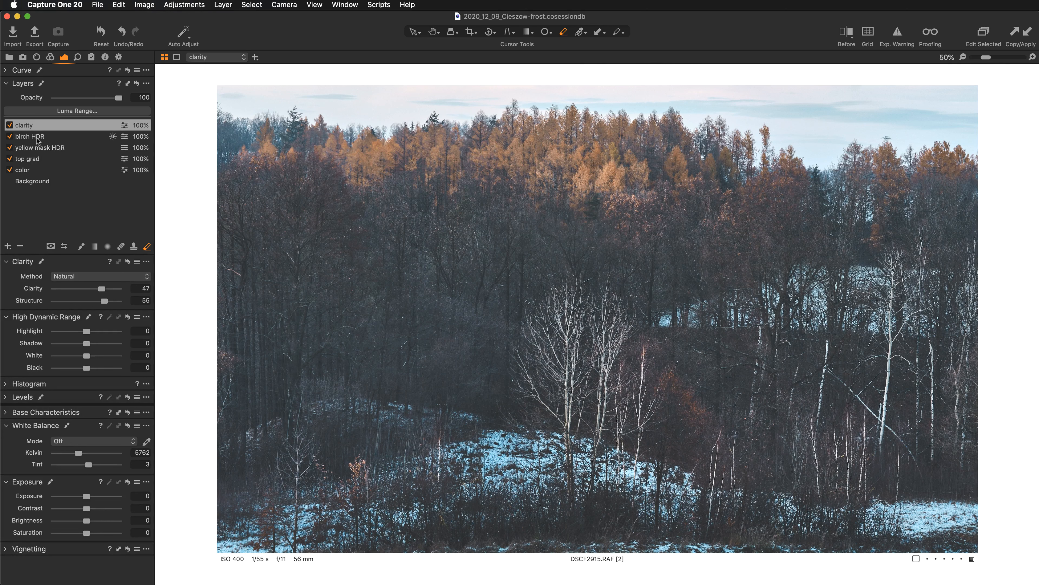
click(9, 126)
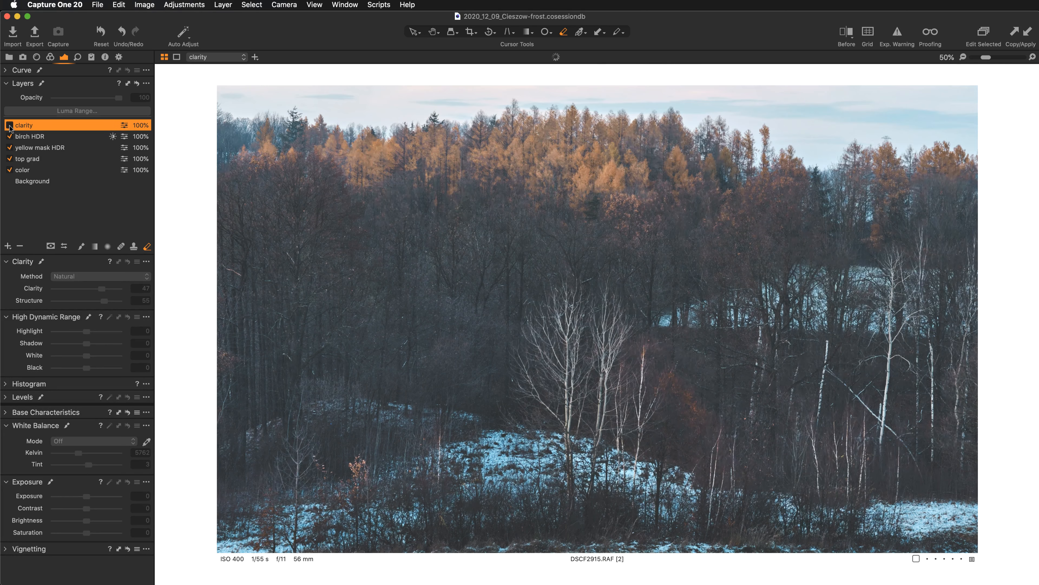
click(9, 125)
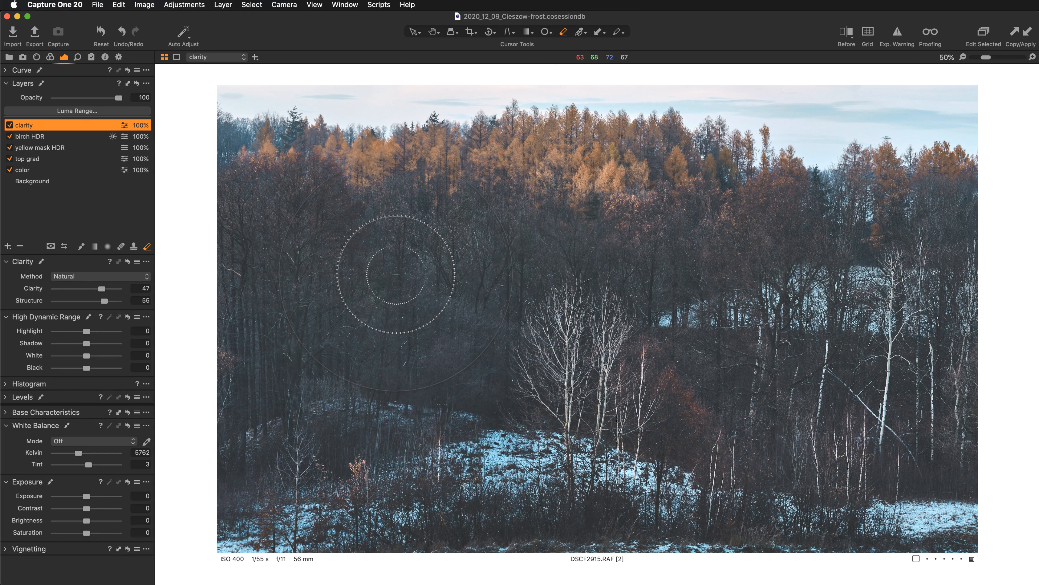
- Lower the eraser flow to 15 and erase the clarity mask with a larger eraser along the left treeline and upper forest
right_click(376, 255)
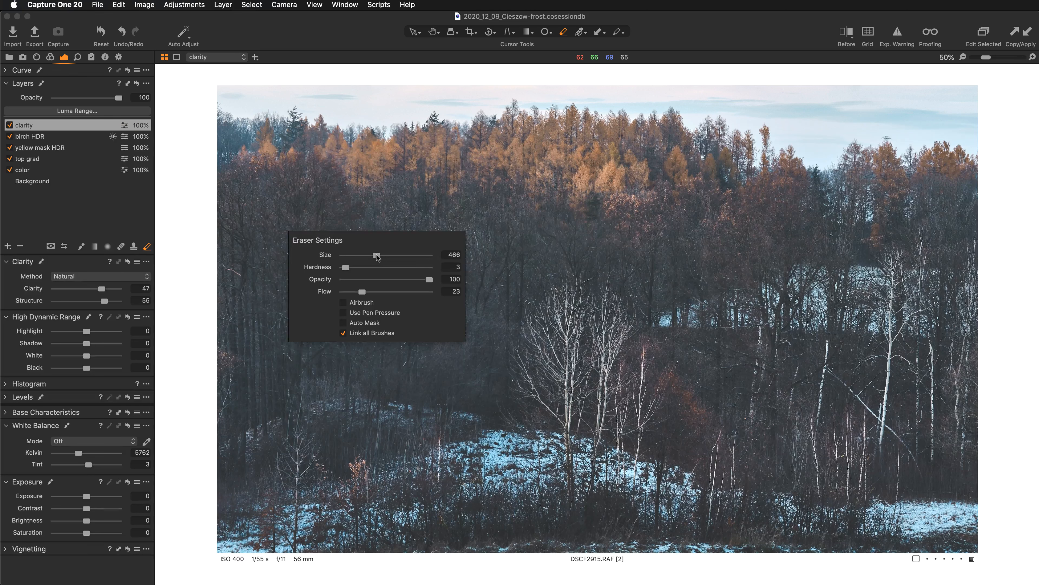
drag(365, 293, 352, 293)
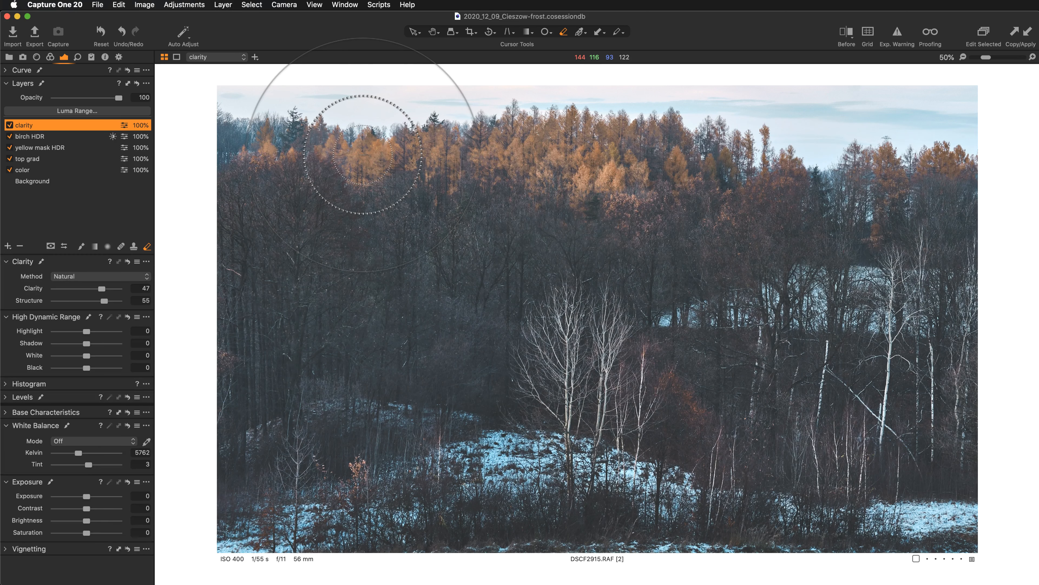
drag(372, 164, 373, 166)
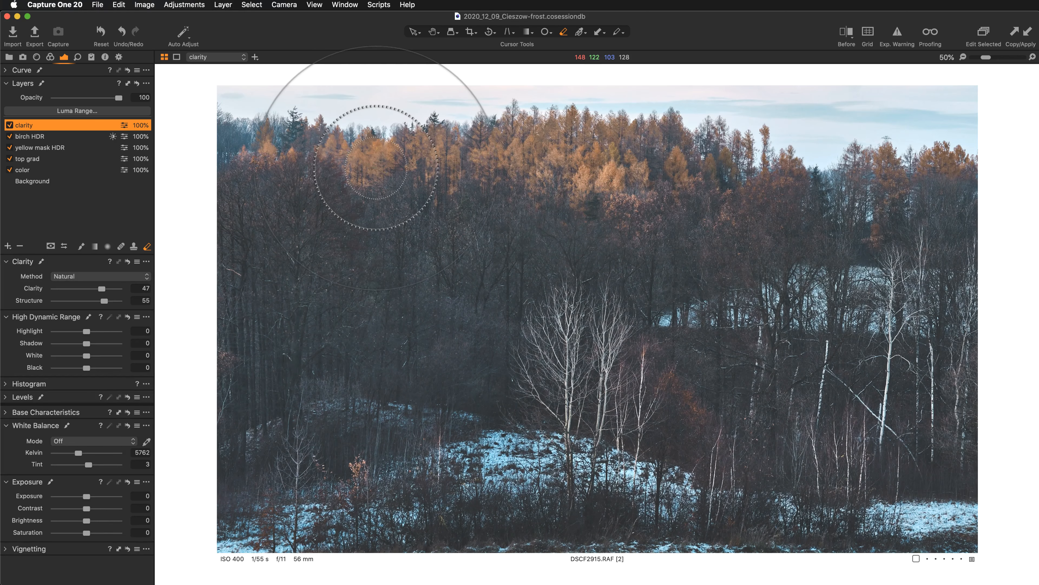
key(bracketright)
key(bracketright)
key(bracketright)
key(bracketright)
drag(308, 163, 410, 169)
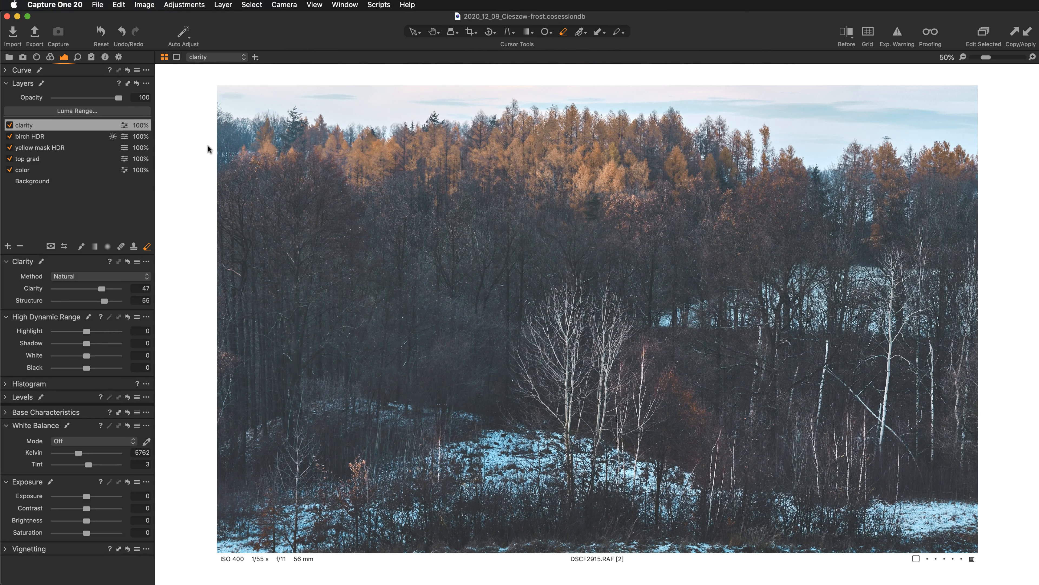
drag(238, 172, 380, 189)
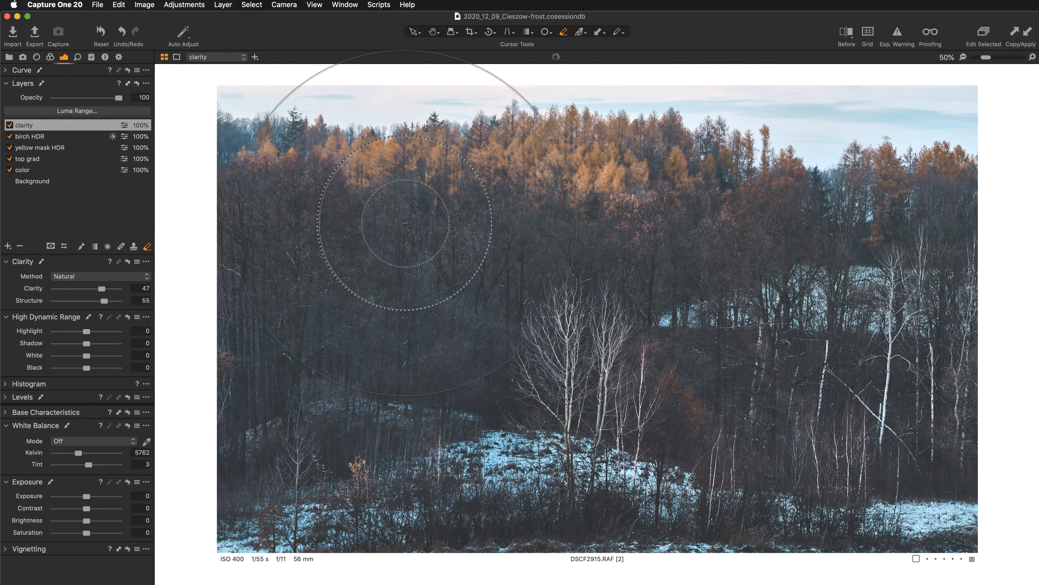
- Resize the eraser and soften the clarity mask in the upper middle forest and along the treeline toward the photo's right edge
key(bracketleft)
key(bracketleft)
key(bracketleft)
key(bracketleft)
key(bracketleft)
key(bracketleft)
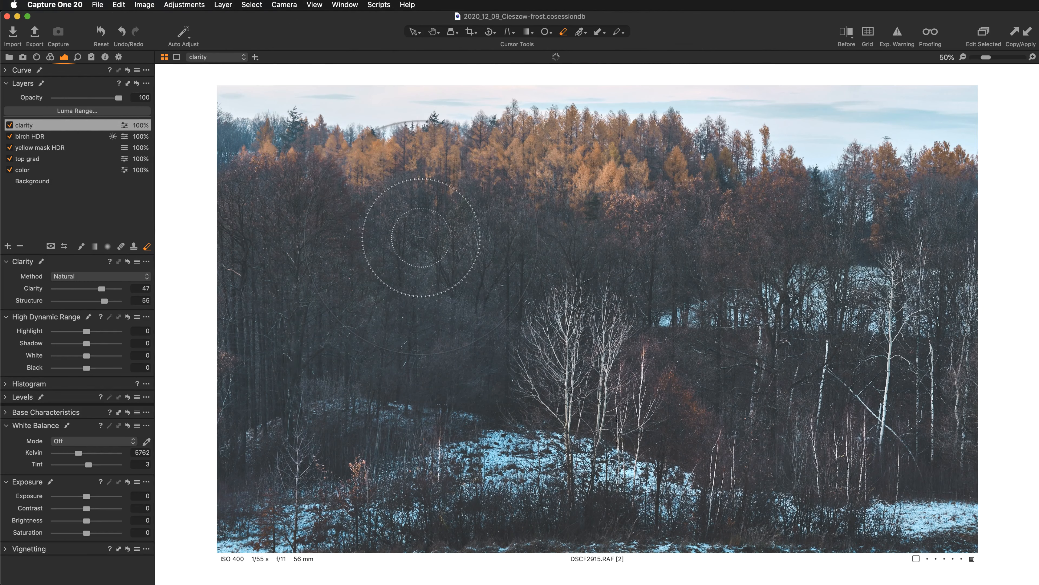
mouse_move(370, 217)
mouse_down()
mouse_move(392, 203)
mouse_move(437, 230)
mouse_up()
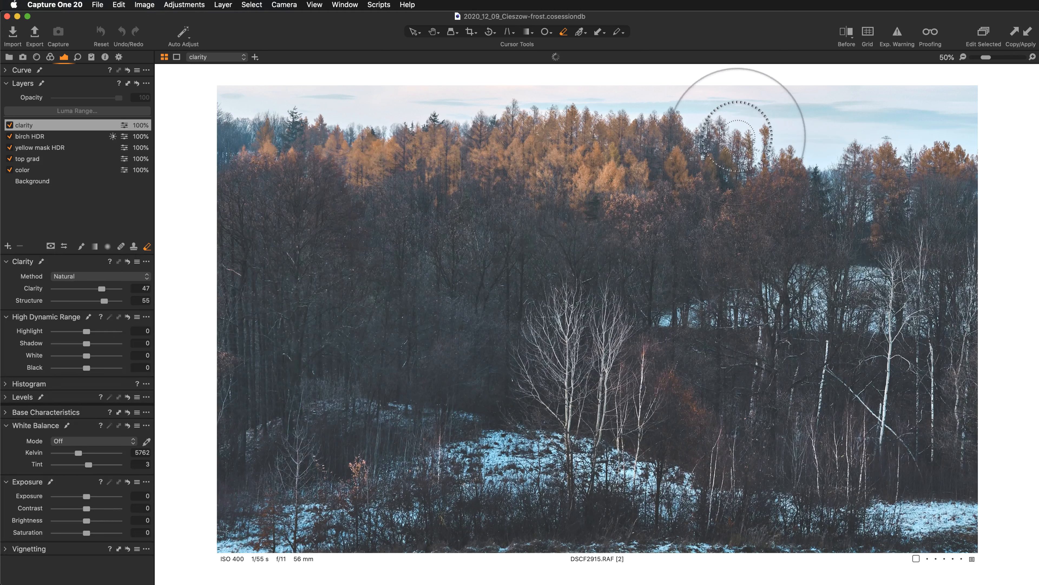
key(bracketright)
key(bracketright)
key(bracketright)
key(bracketright)
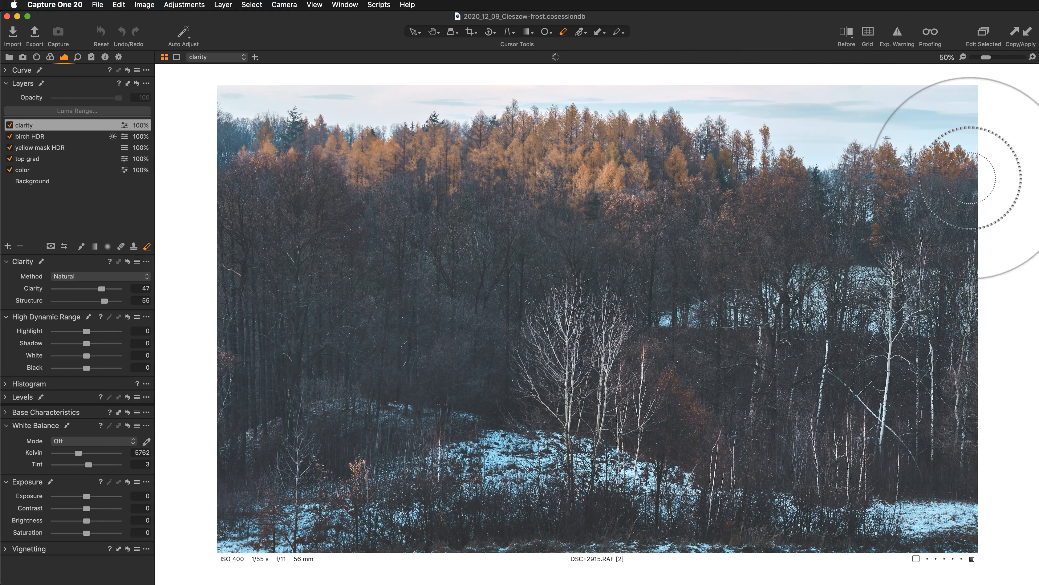
- Add a new filled adjustment layer, set its Structure to 56 and invert its mask
click(8, 246)
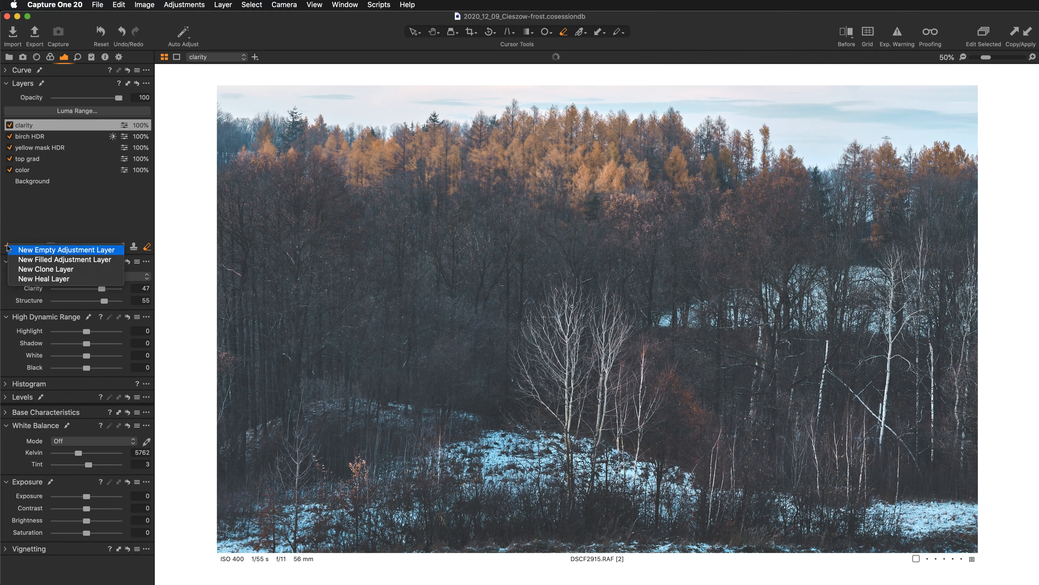
click(11, 262)
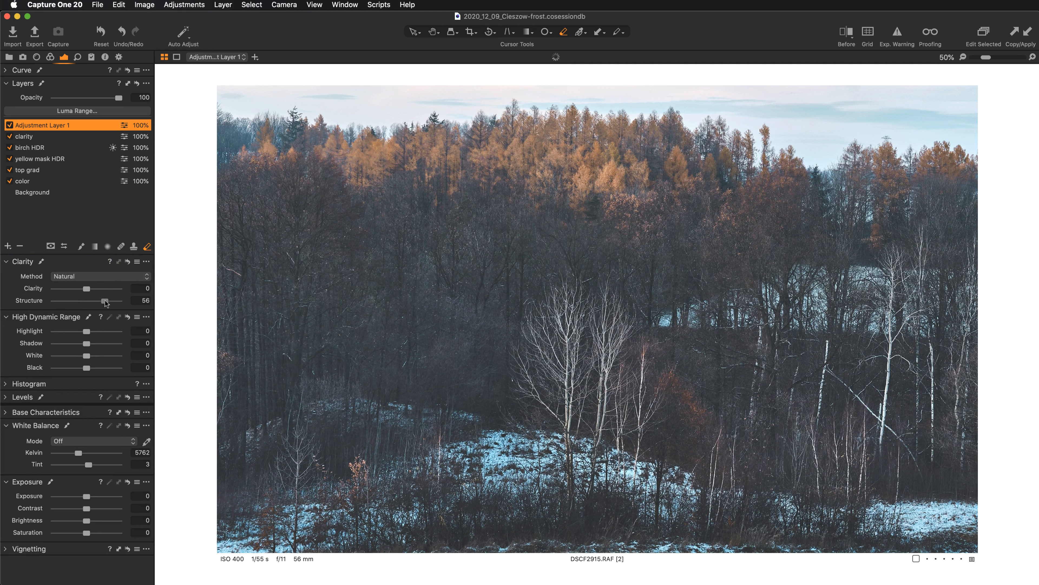
right_click(78, 123)
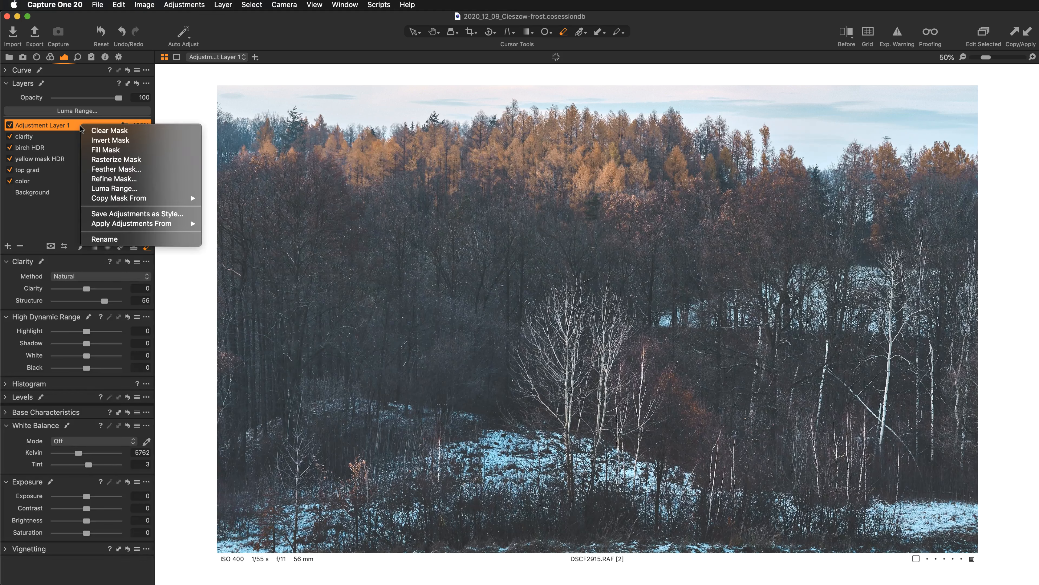
click(96, 137)
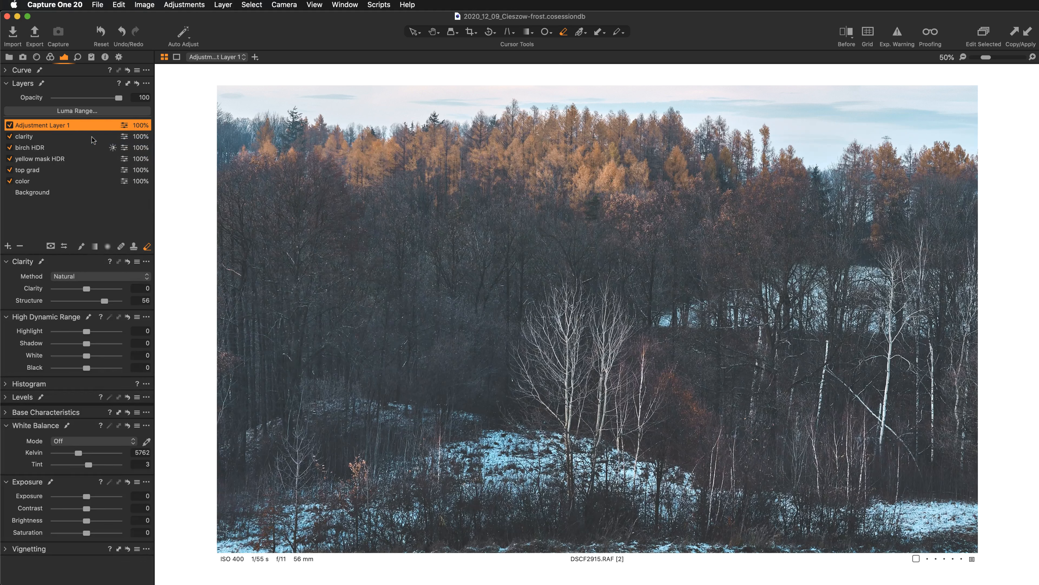
- Raise the brush flow and paint the new layer's mask over the central birches' branches with a small brush at 100% zoom
key(b)
right_click(378, 342)
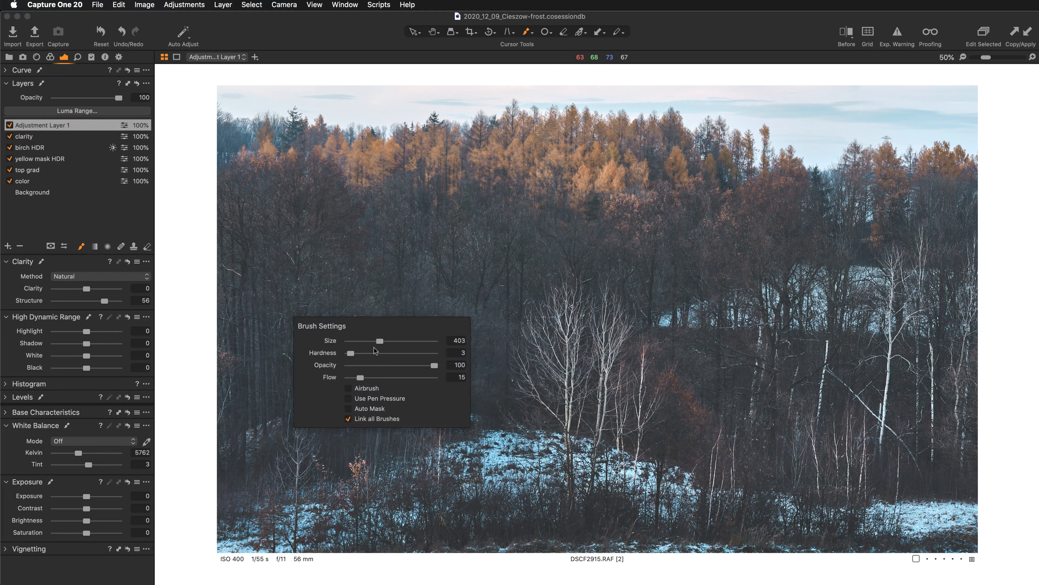
drag(360, 377, 418, 377)
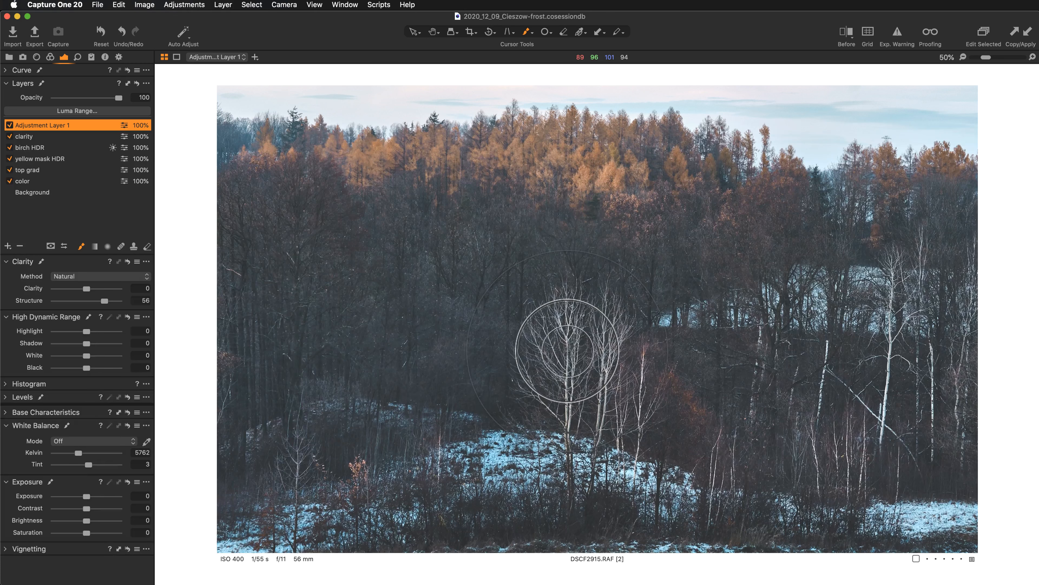
key(super+equal)
key(super+equal)
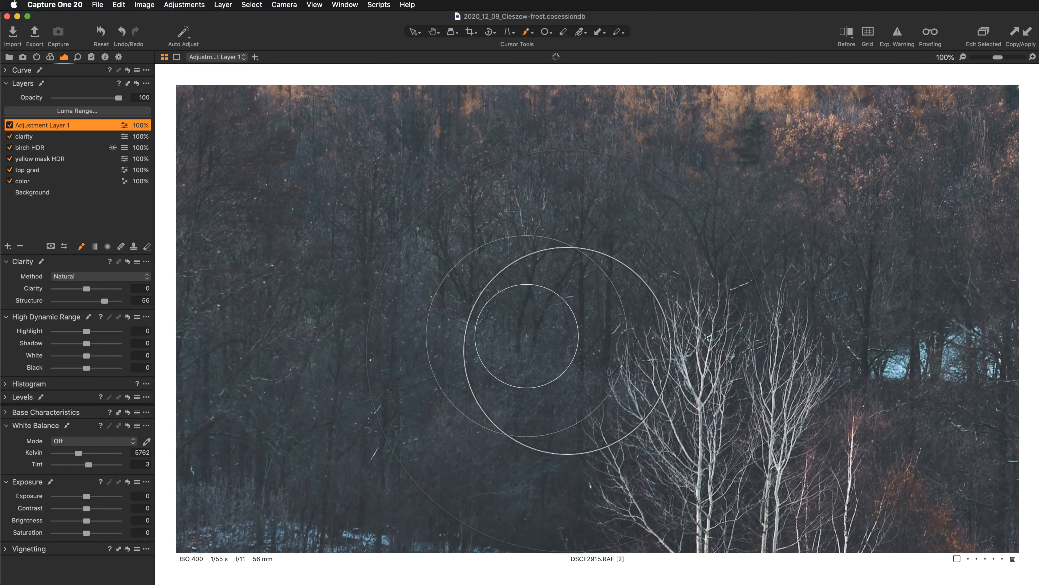
mouse_move(721, 400)
mouse_down()
mouse_move(557, 330)
mouse_move(437, 318)
mouse_up()
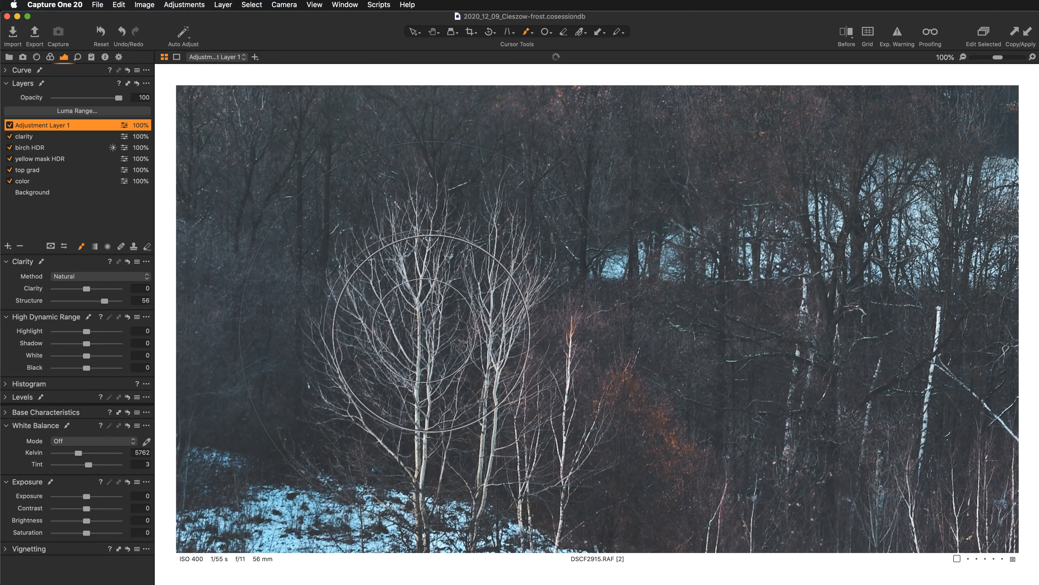
key(bracketleft)
key(bracketleft)
key(bracketleft)
key(bracketleft)
key(bracketleft)
key(bracketleft)
key(bracketleft)
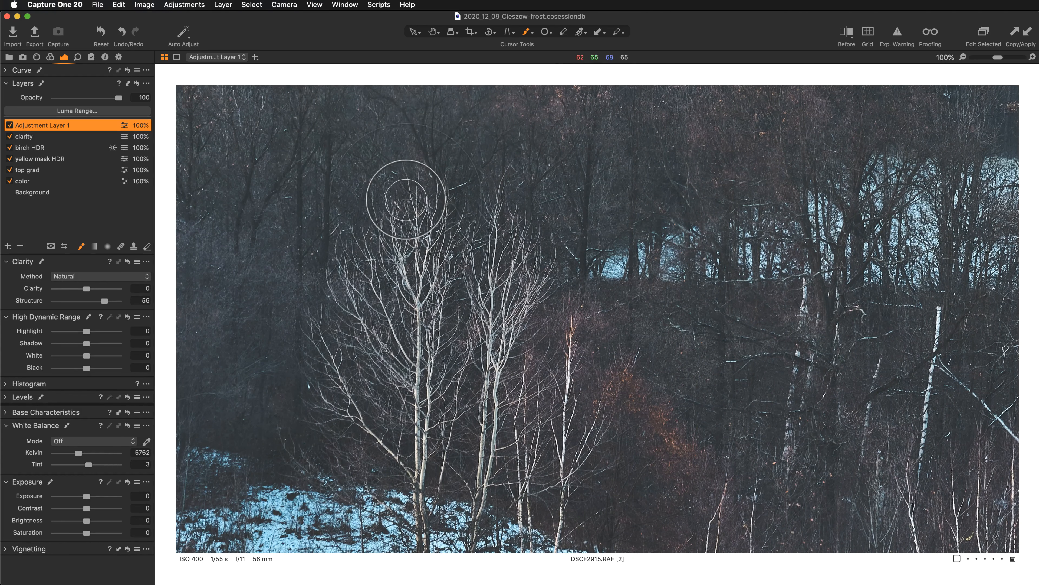
mouse_move(403, 184)
mouse_down()
mouse_move(430, 316)
mouse_move(410, 368)
mouse_move(373, 272)
mouse_move(373, 432)
mouse_move(335, 343)
mouse_move(377, 434)
mouse_move(443, 435)
mouse_move(439, 220)
mouse_move(509, 229)
mouse_move(452, 383)
mouse_move(444, 435)
mouse_move(503, 374)
mouse_move(536, 238)
mouse_move(550, 392)
mouse_move(538, 451)
mouse_move(568, 404)
mouse_move(521, 468)
mouse_up()
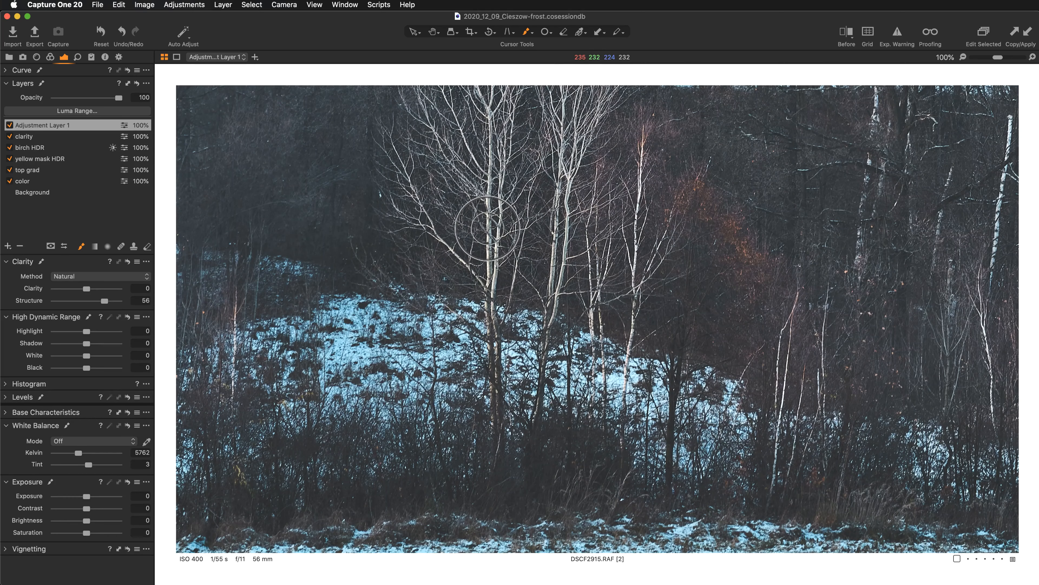
- Paint the layer's mask over the central birches' lower trunks and the tall white birch on the photo's right side
mouse_move(488, 227)
mouse_down()
mouse_move(492, 345)
mouse_move(539, 311)
mouse_move(558, 224)
mouse_move(516, 403)
mouse_move(617, 248)
mouse_move(627, 330)
mouse_move(614, 412)
mouse_move(647, 430)
mouse_up()
key(super+0)
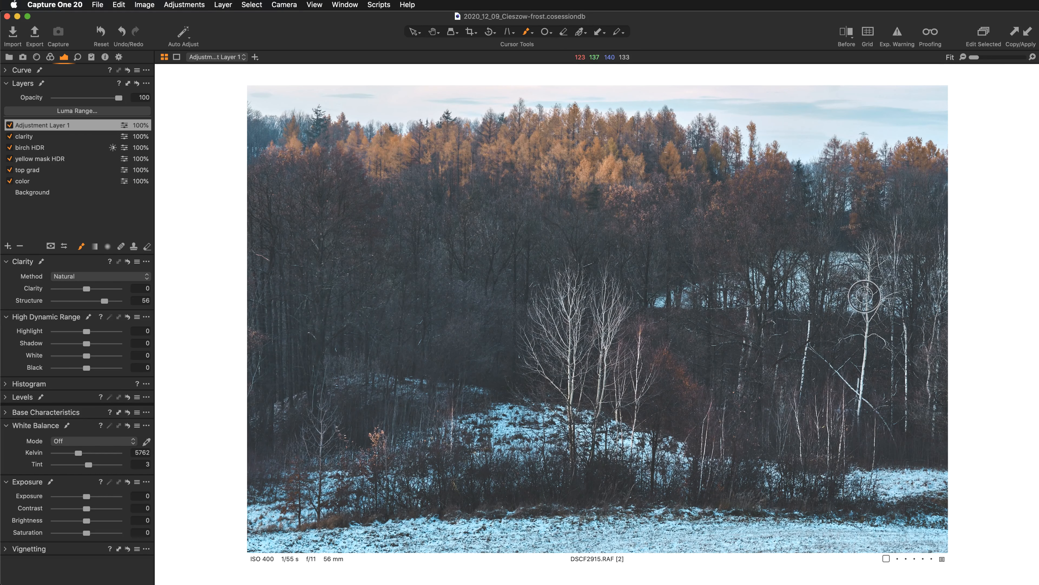
drag(871, 246, 858, 351)
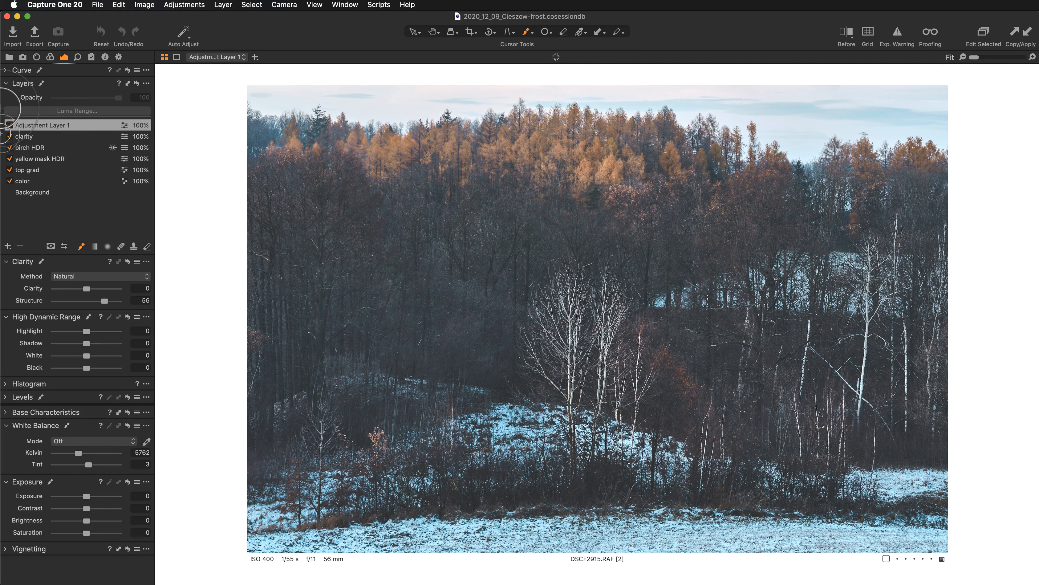
- Set the birch structure layer's Structure to 43 and compare the photo with the layer disabled and enabled
click(9, 125)
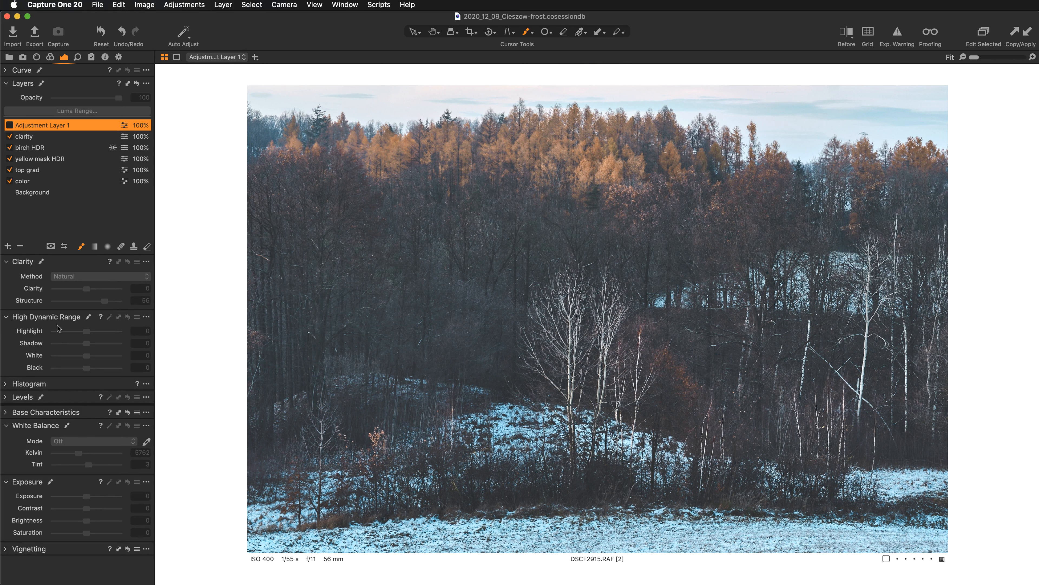
click(9, 126)
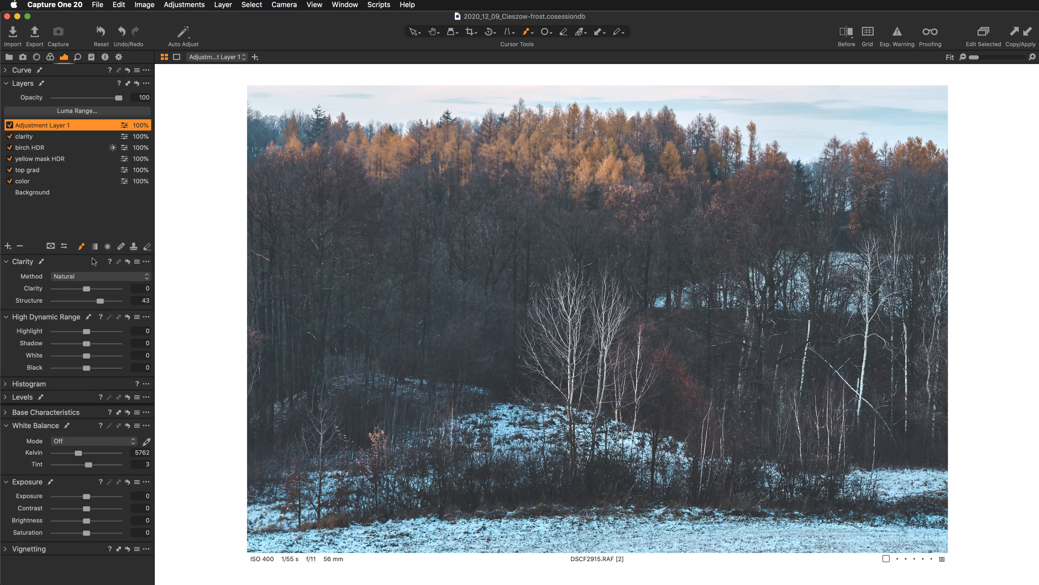
click(10, 125)
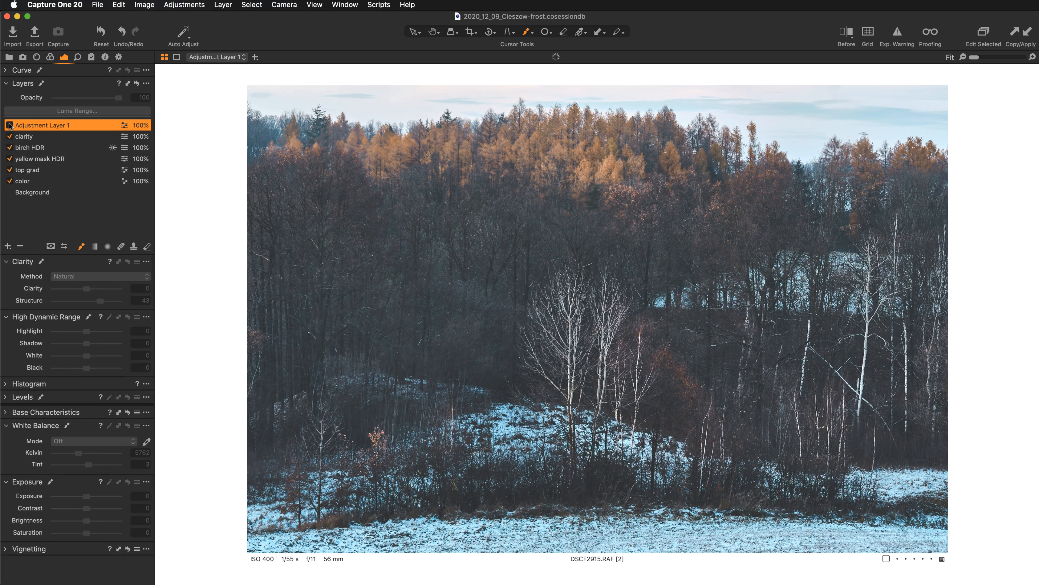
click(9, 125)
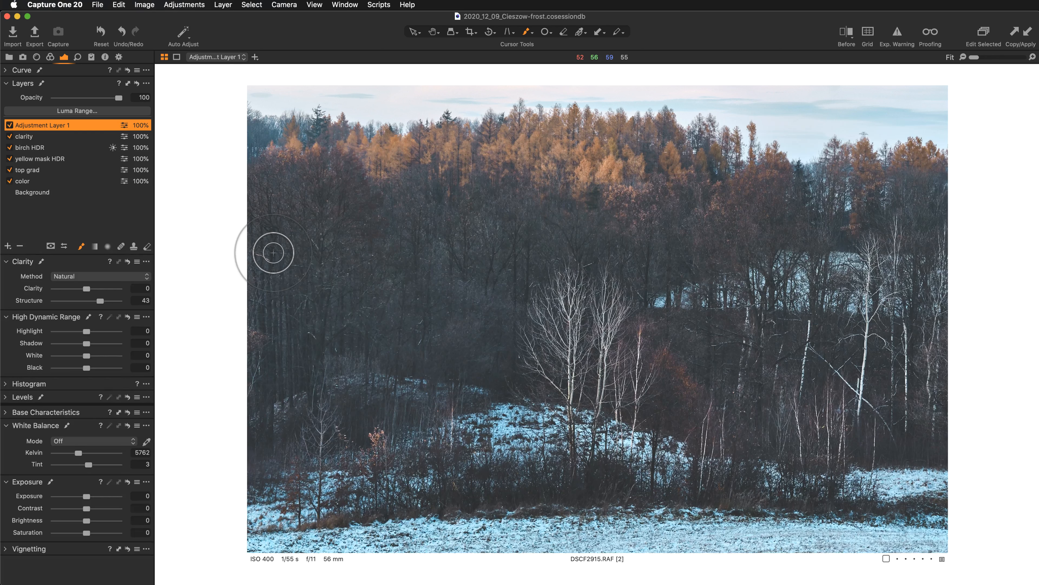
- Switch to the Select cursor and show the thumbnails of both photo variants beside the image
key(v)
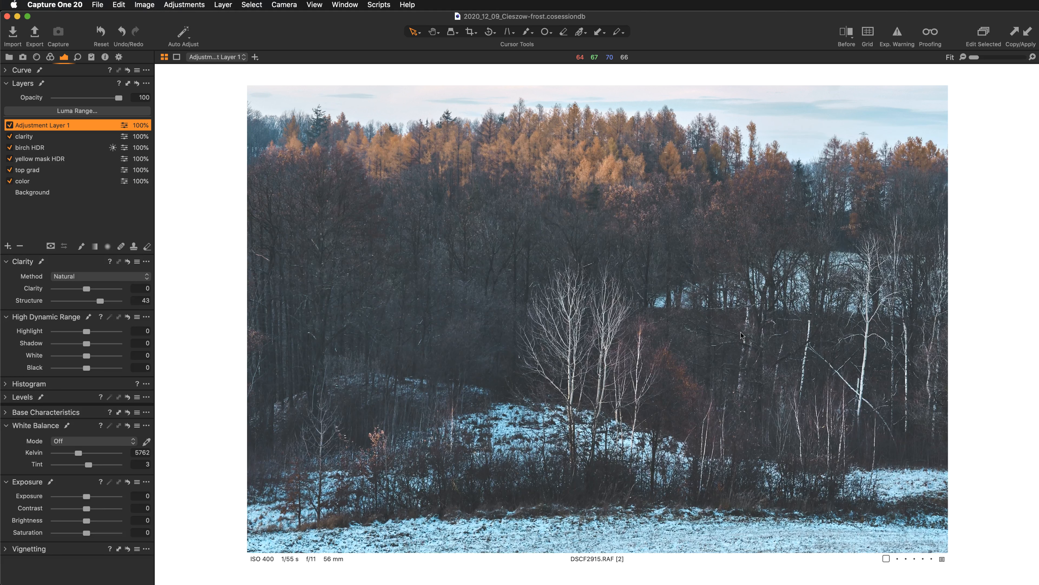
key(super+b)
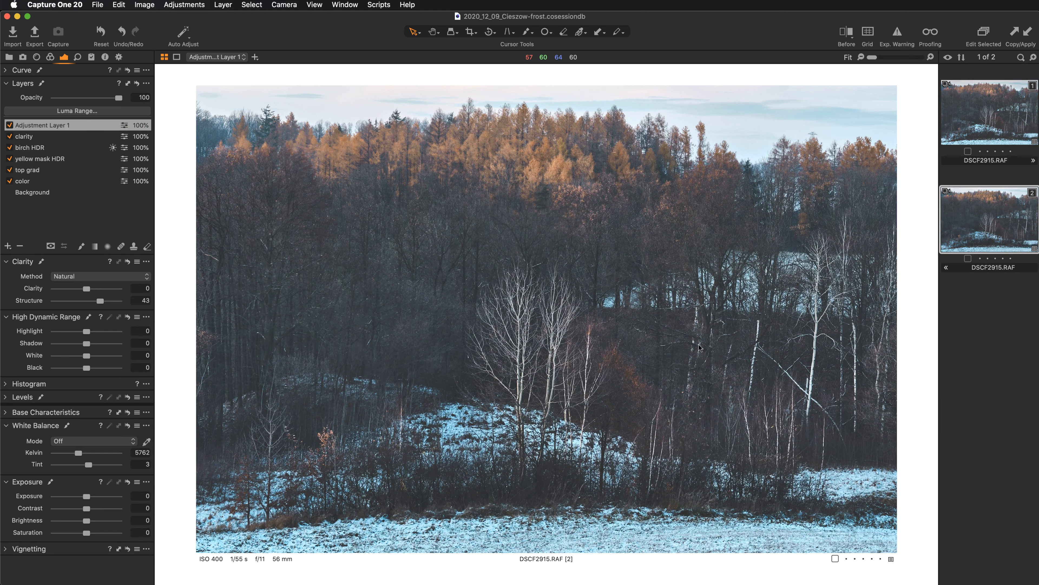
- Clone the photo's second variant and select the resulting third variant for further editing
right_click(986, 218)
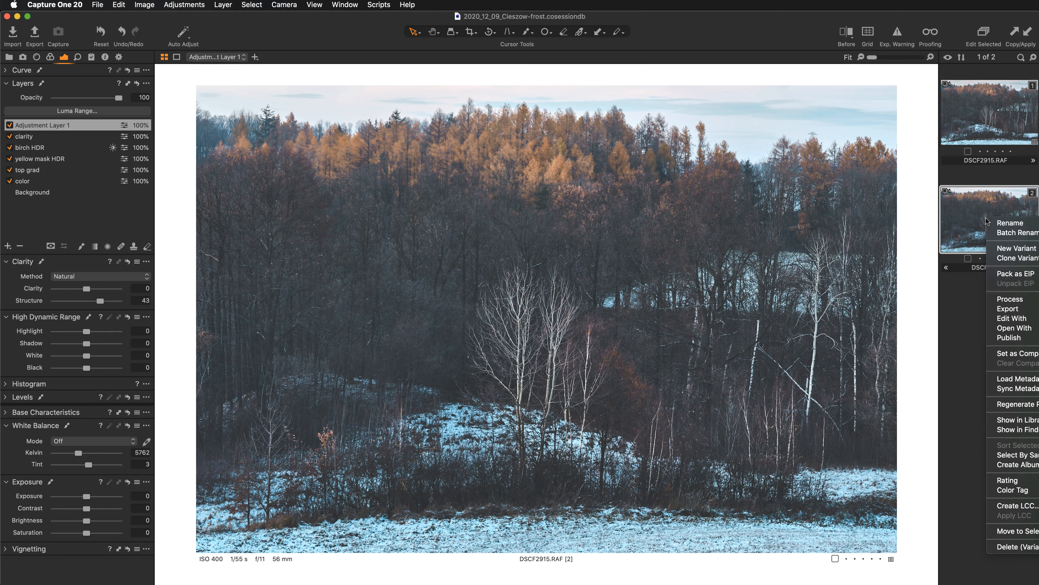
click(968, 307)
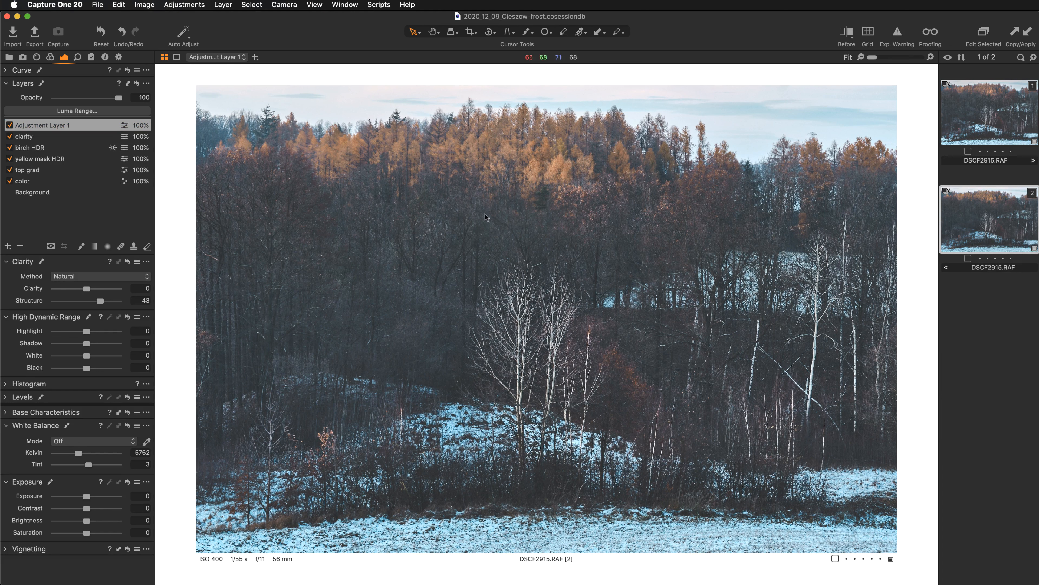
right_click(491, 177)
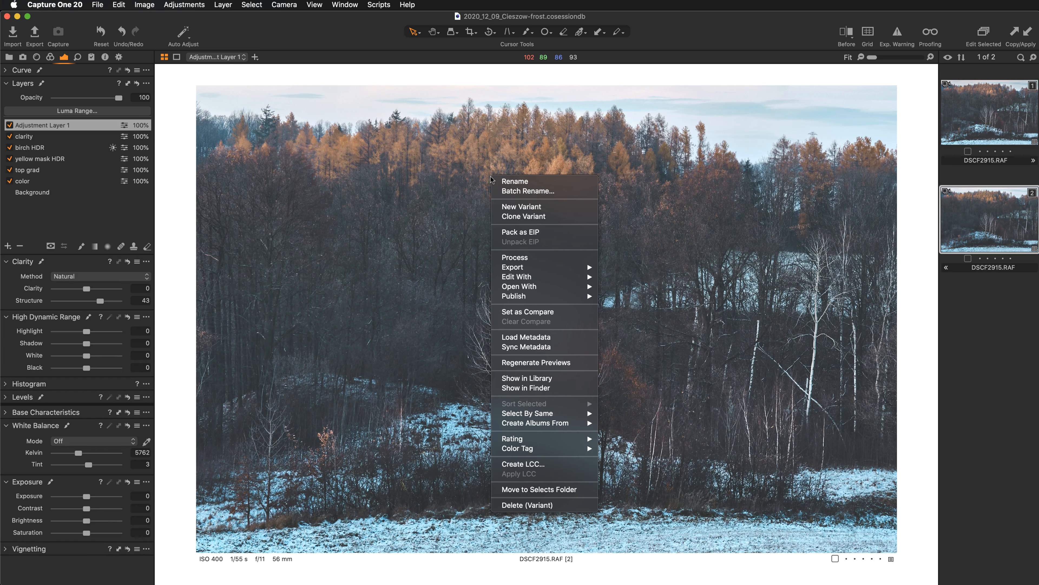
click(516, 217)
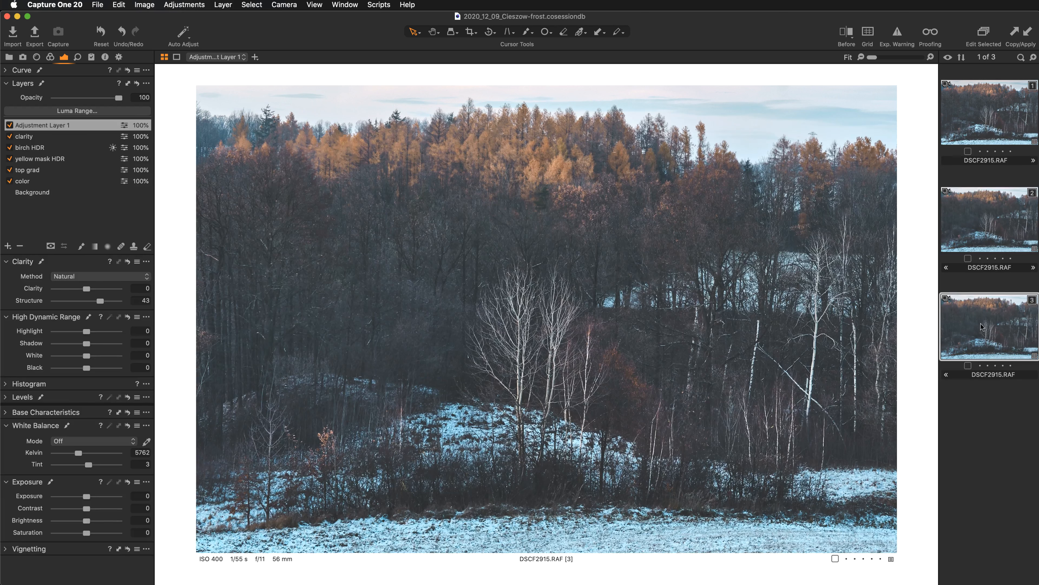
click(969, 209)
click(989, 299)
- Open the Color Balance tool's Shadow wheel and try shifting the selected layer's shadows slightly toward blue
click(49, 57)
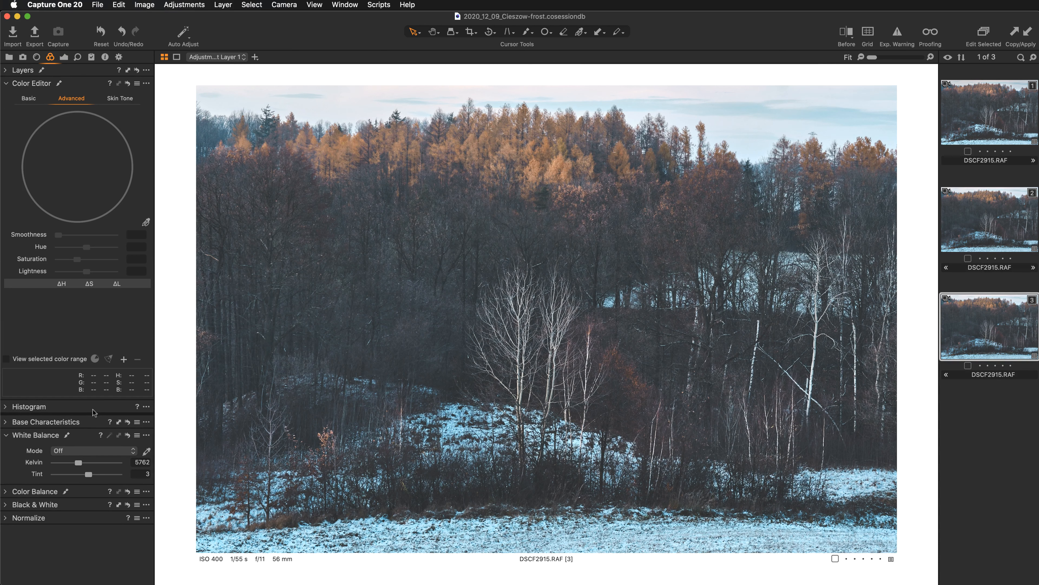
click(6, 492)
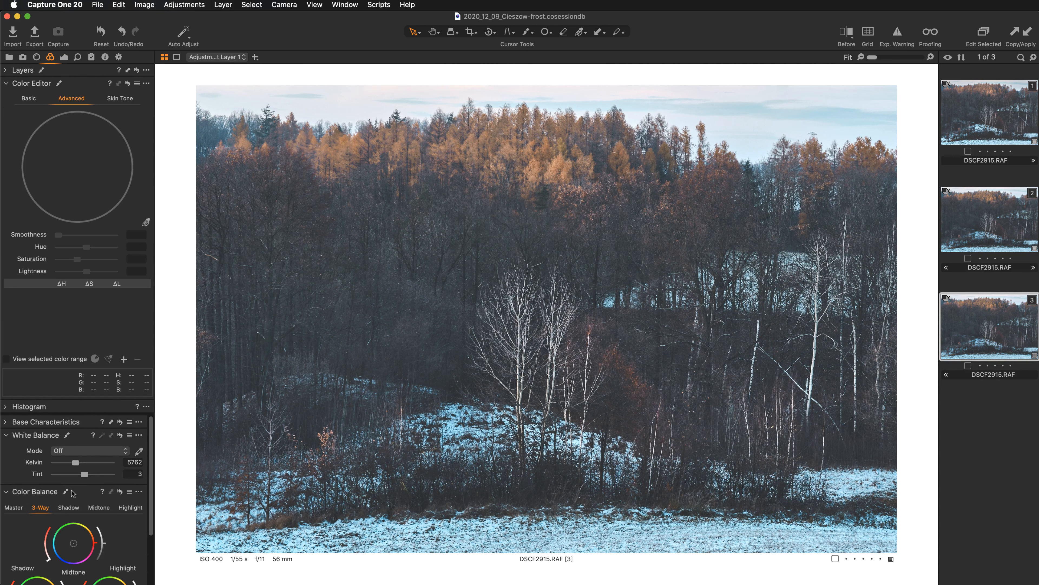
scroll(71, 492, down, 4)
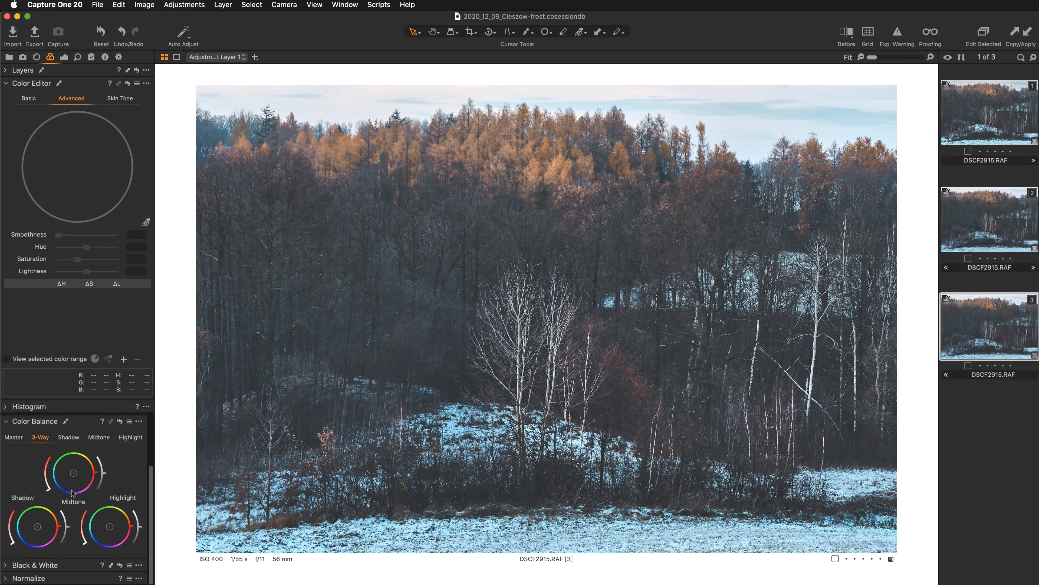
click(66, 438)
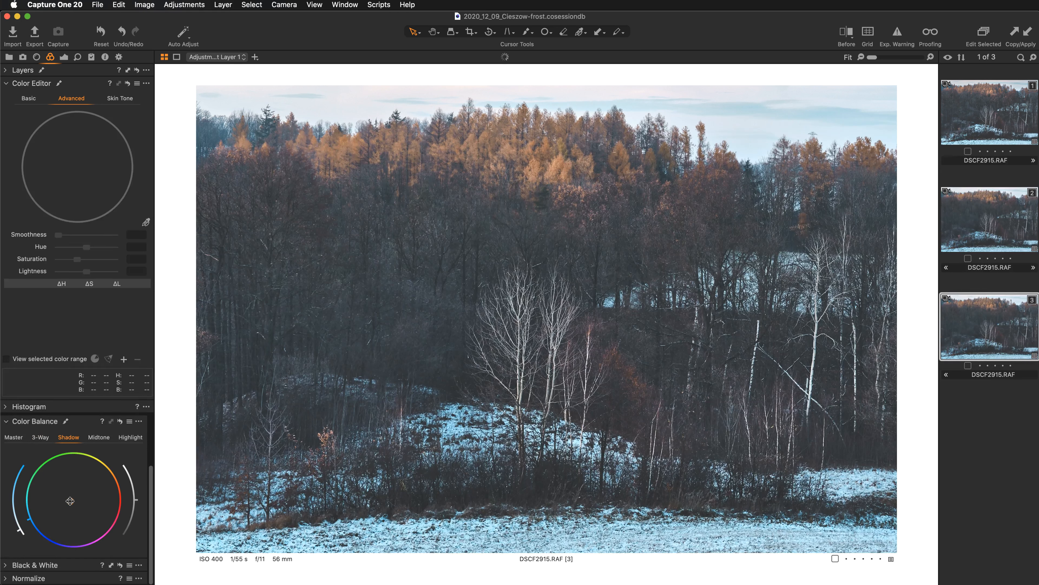
drag(70, 501, 63, 506)
- Check the birch structure layer's mask overlay and add a new filled adjustment layer named CB
click(6, 70)
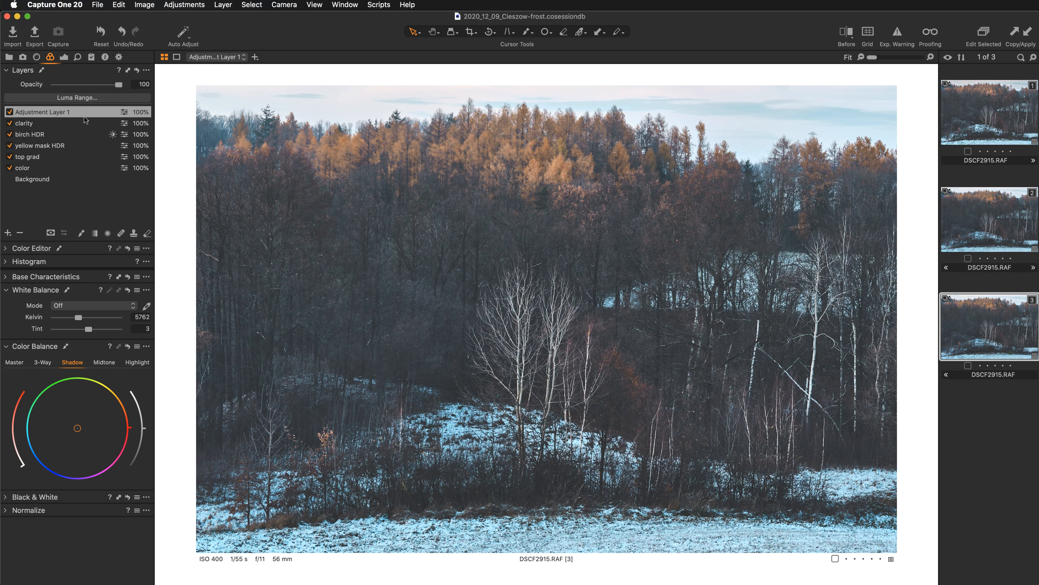
key(m)
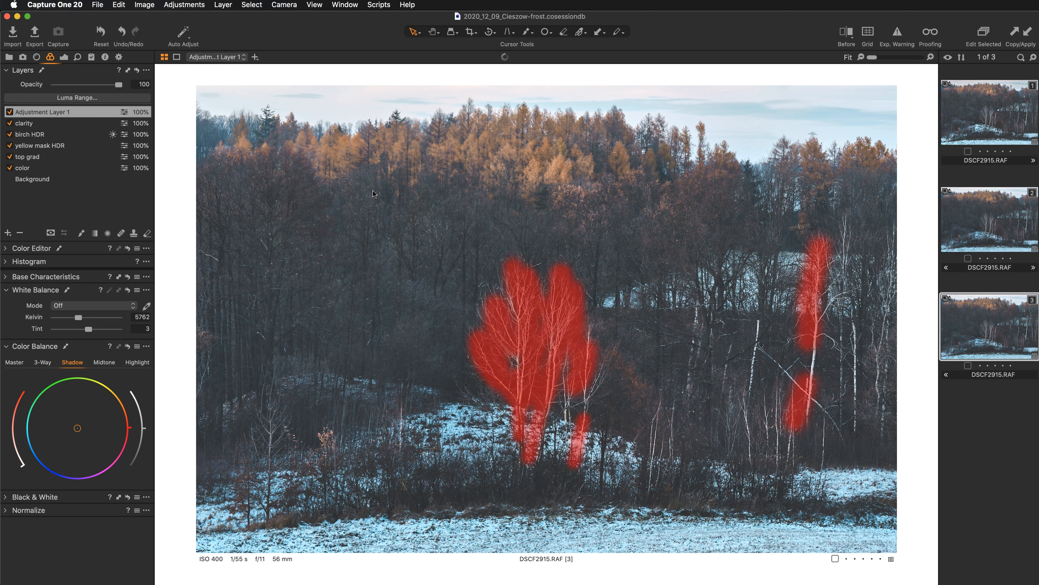
key(m)
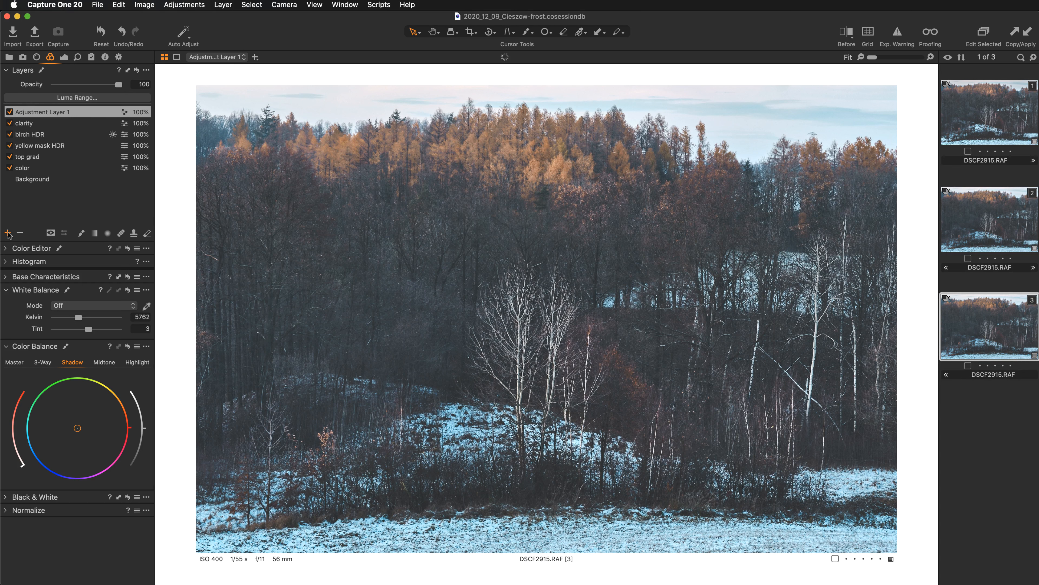
drag(7, 232, 35, 182)
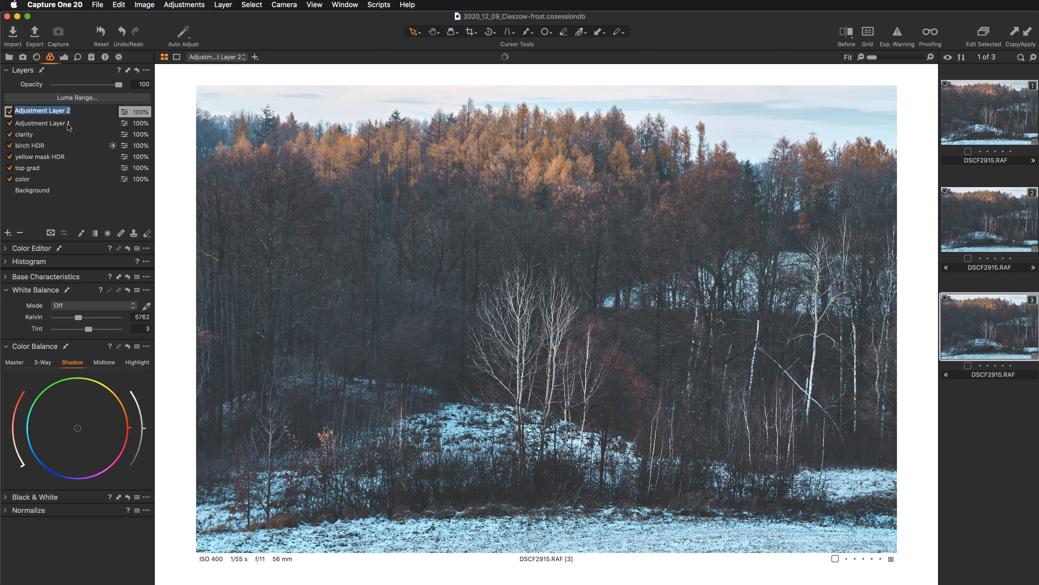
text(cB)
key(Return)
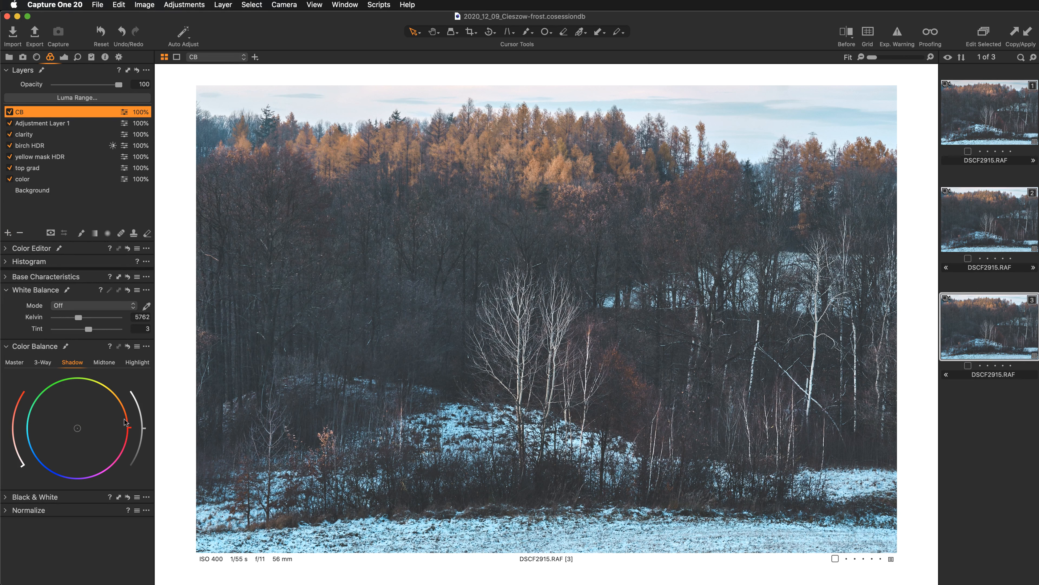
- In Color Balance, tint the CB layer's shadows blue with slightly raised lightness and its midtones warm orange
drag(78, 428, 72, 433)
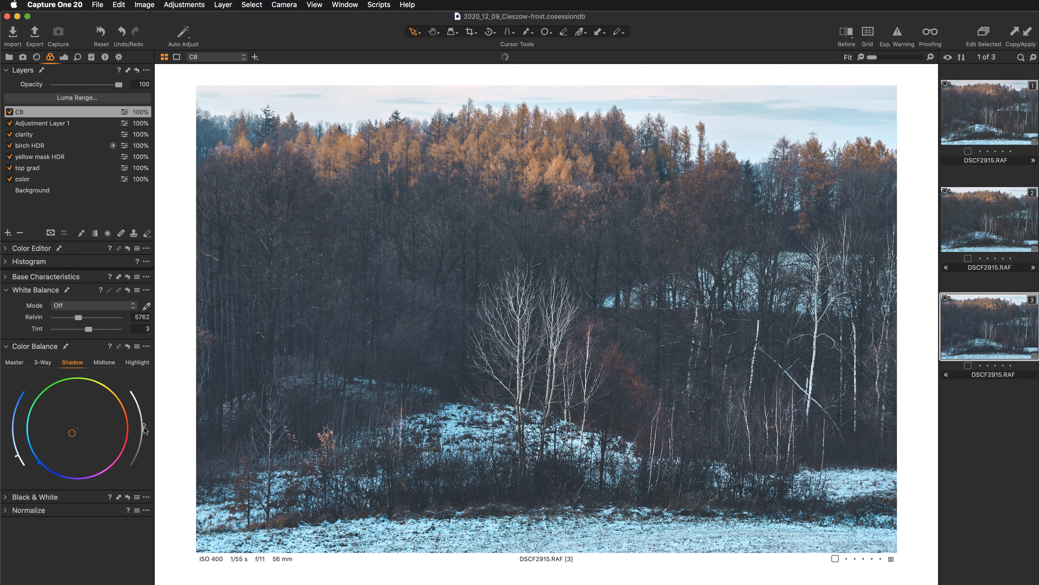
drag(143, 428, 149, 418)
drag(38, 464, 32, 453)
drag(71, 431, 69, 431)
click(108, 366)
drag(77, 429, 87, 423)
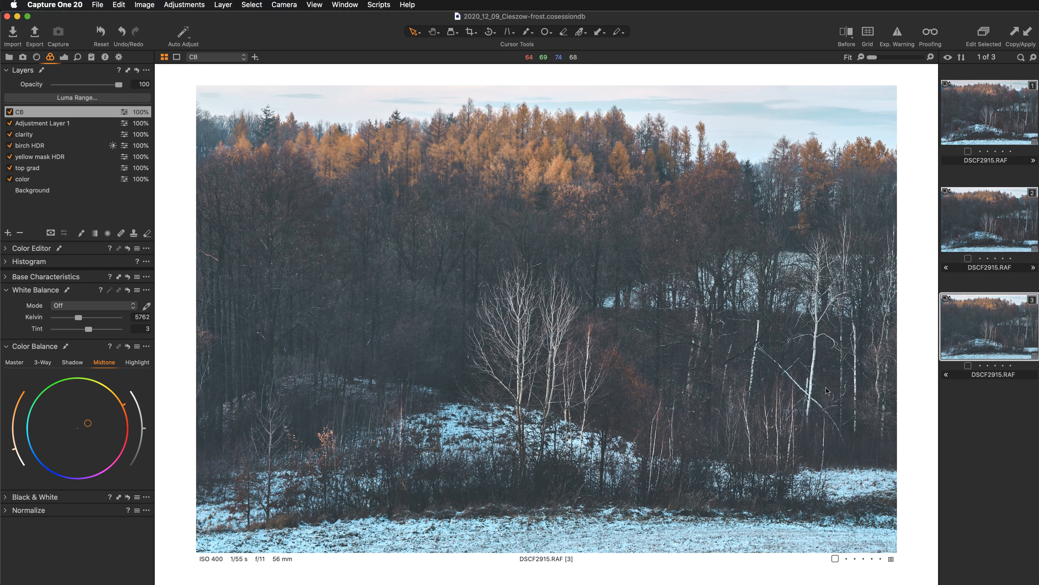
- Hide the tools, compare variants 2 and 3 side by side at fit, 100% and 50% zoom, and view variant 2 alone
key(super+t)
super+click(996, 233)
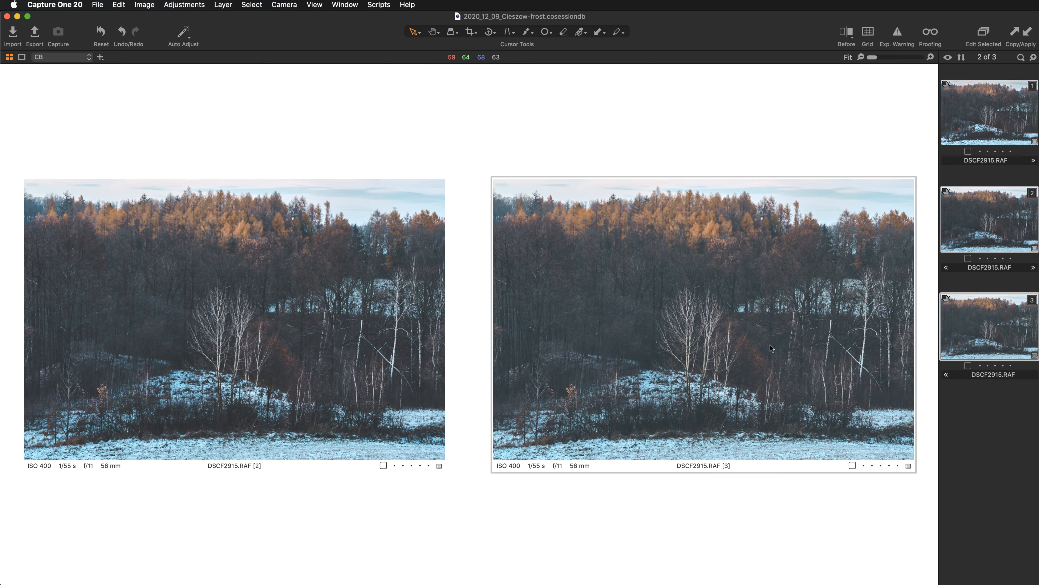
double_click(697, 365)
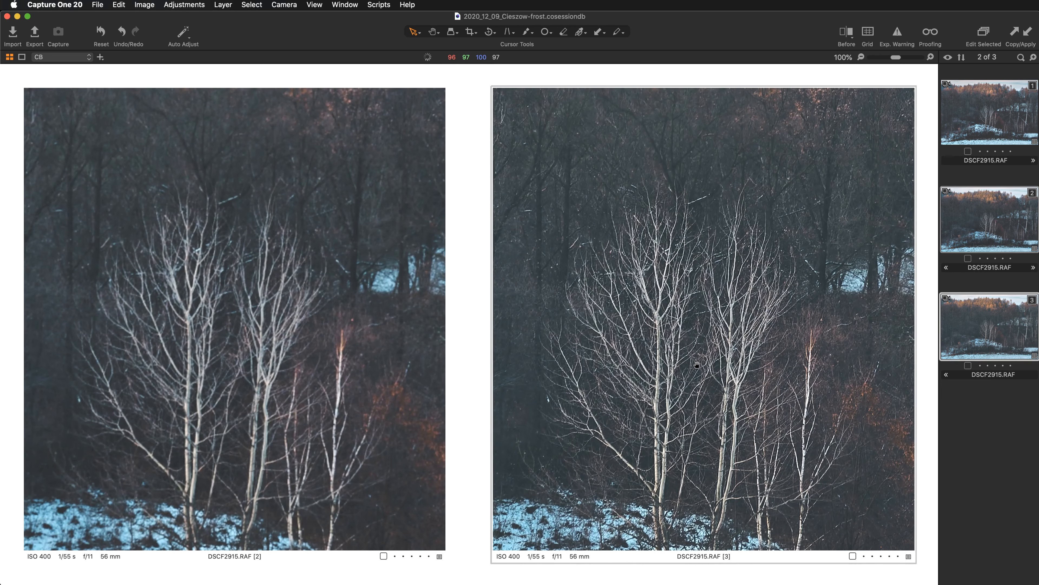
scroll(697, 365, down, 1)
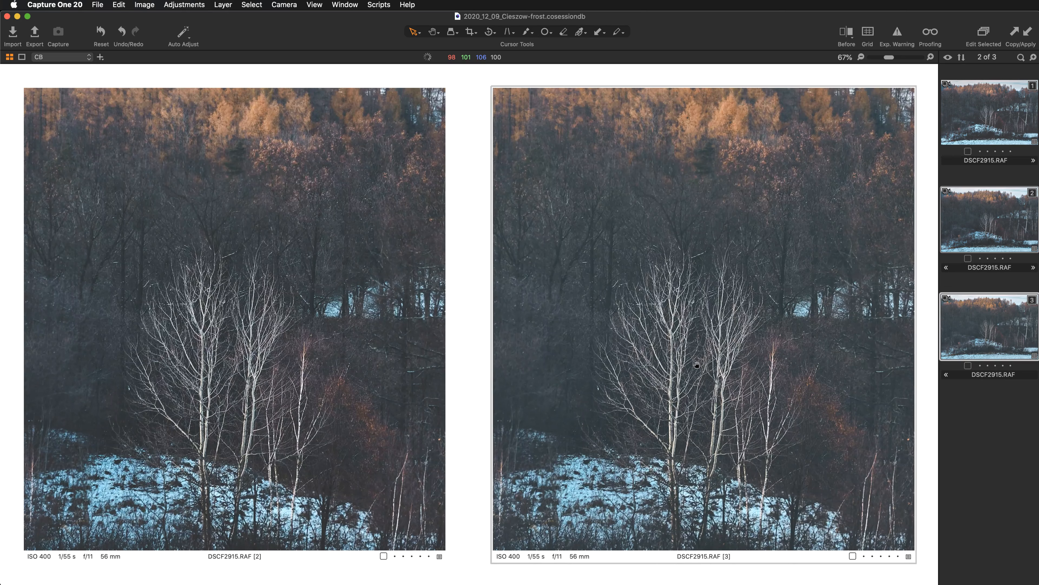
scroll(697, 364, down, 1)
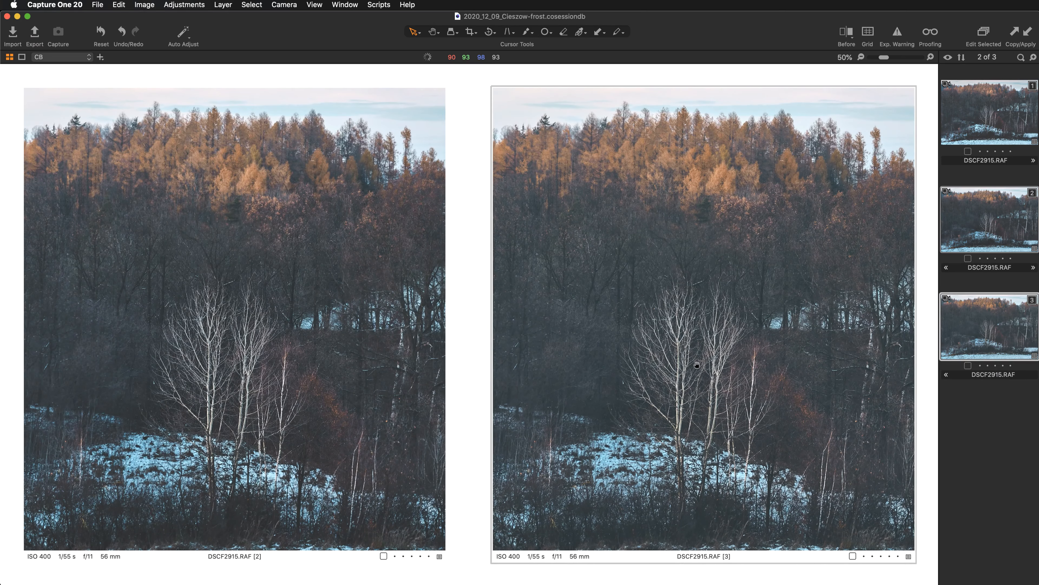
drag(667, 381, 715, 374)
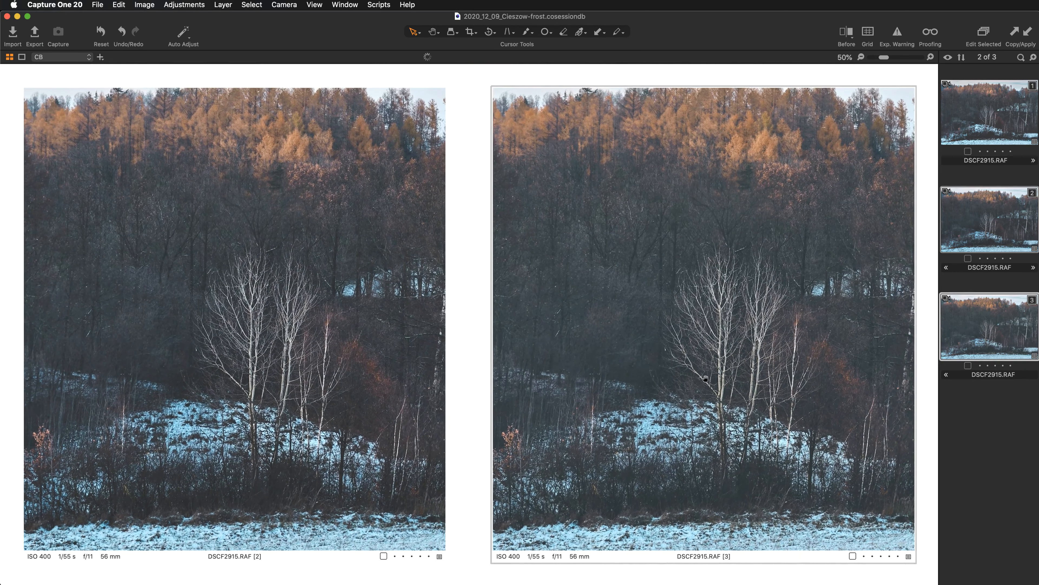
drag(767, 354, 735, 376)
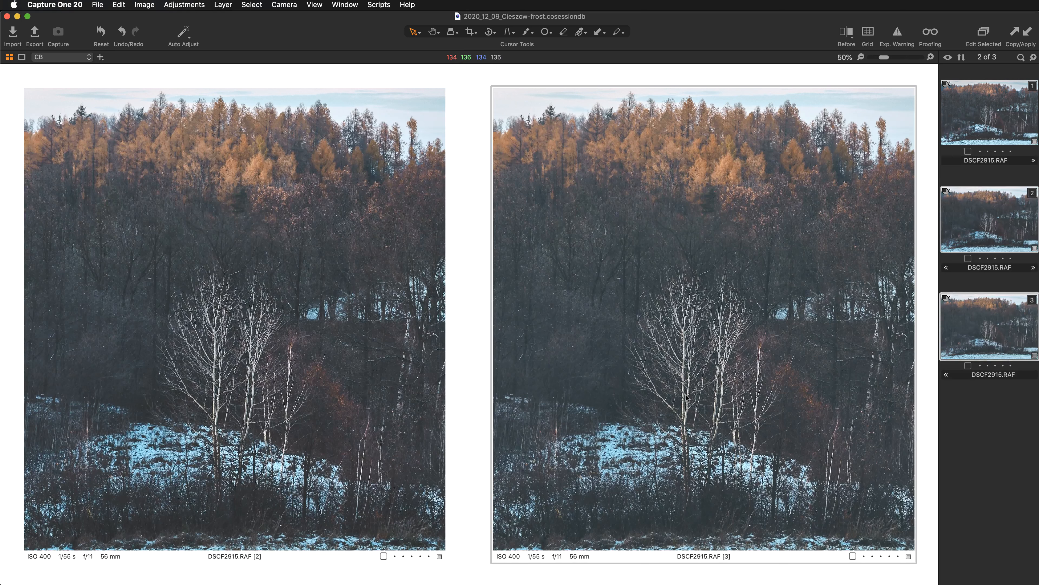
shift+double_click(694, 371)
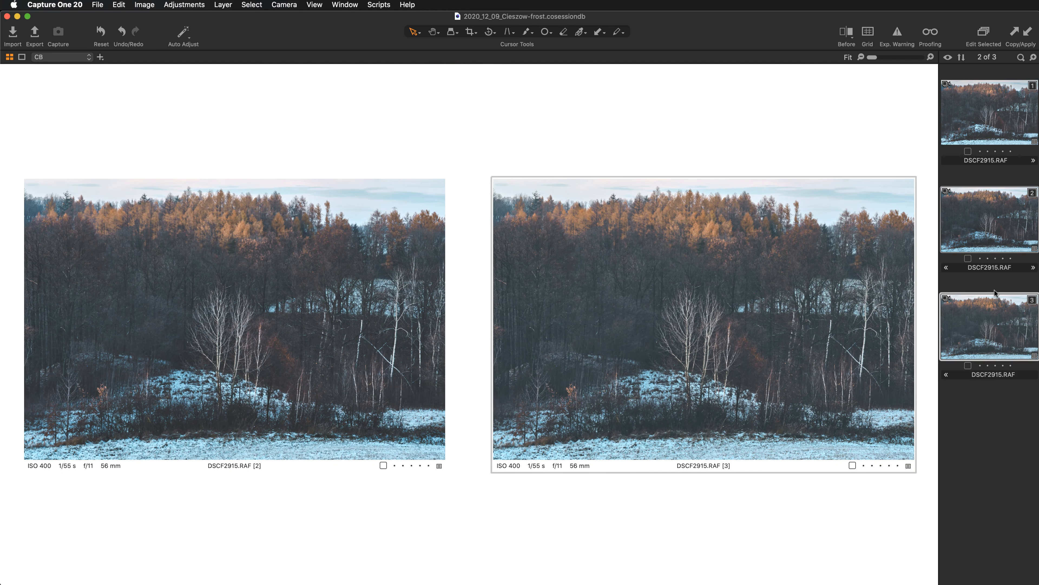
click(976, 281)
click(968, 224)
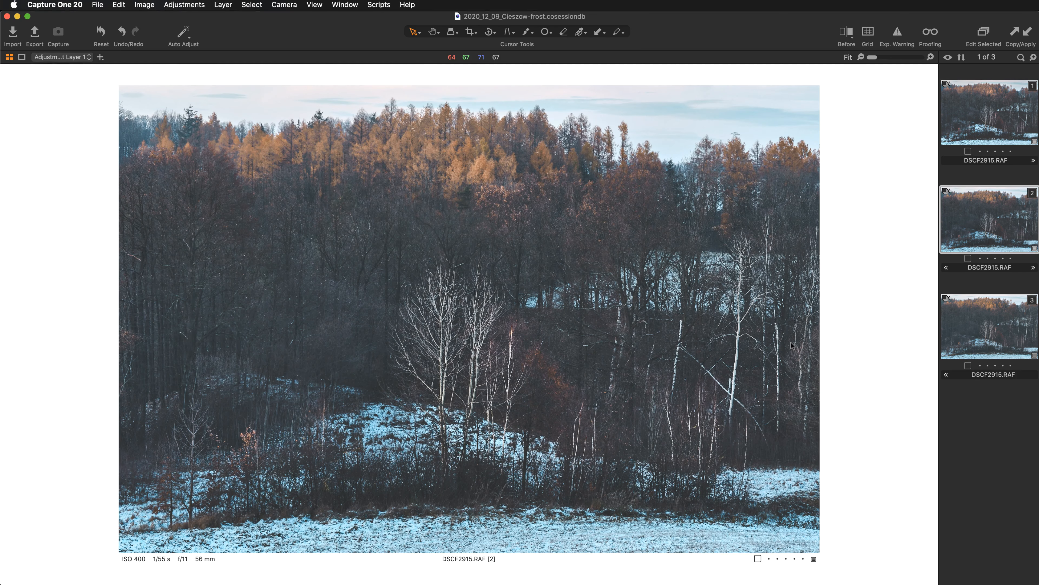
- Show the tools again, disable all of variant 2's adjustment layers, and compare its Background edit with the Before view
key(super+t)
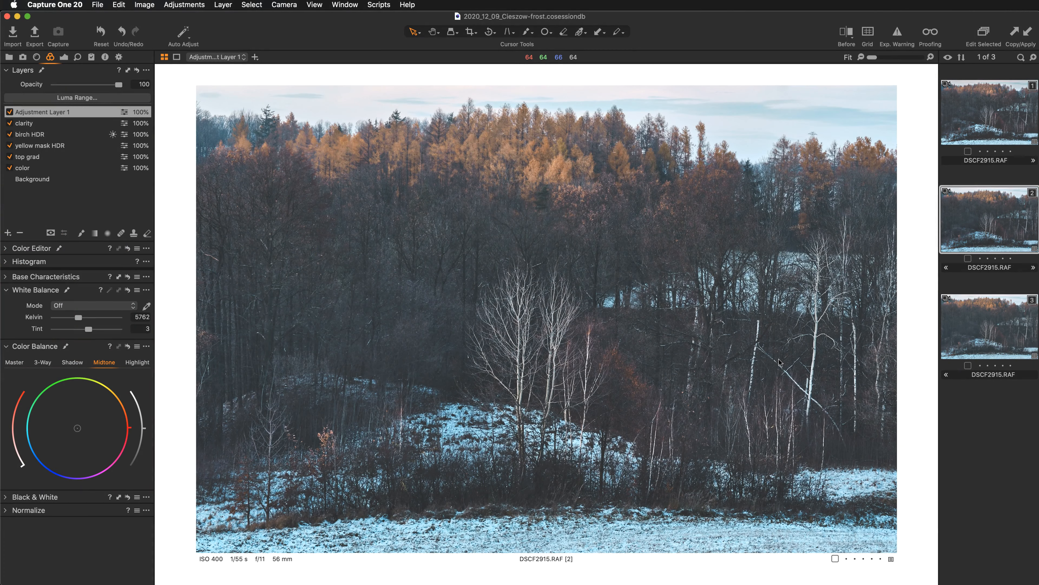
click(9, 112)
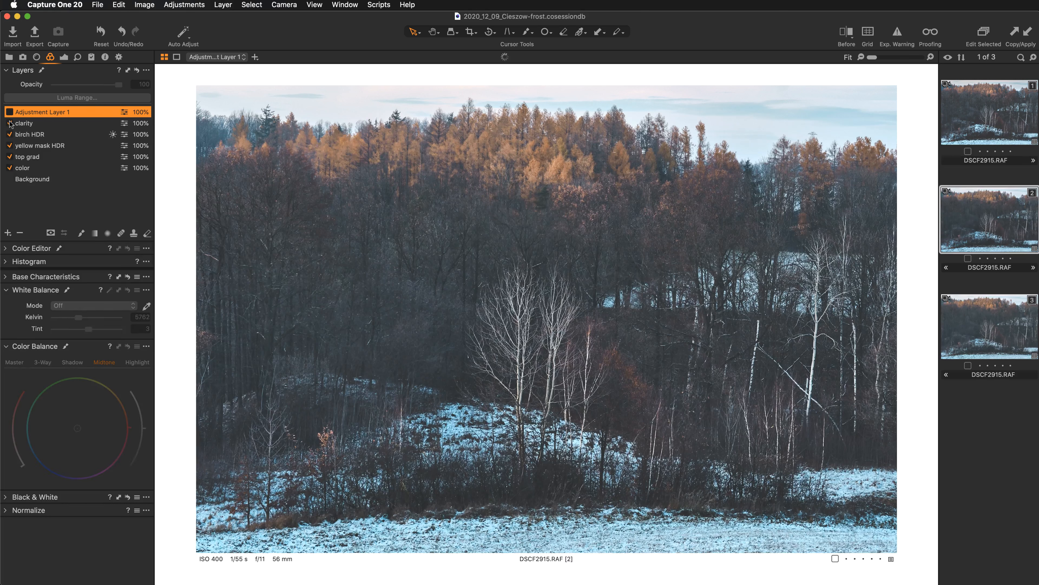
drag(11, 124, 11, 170)
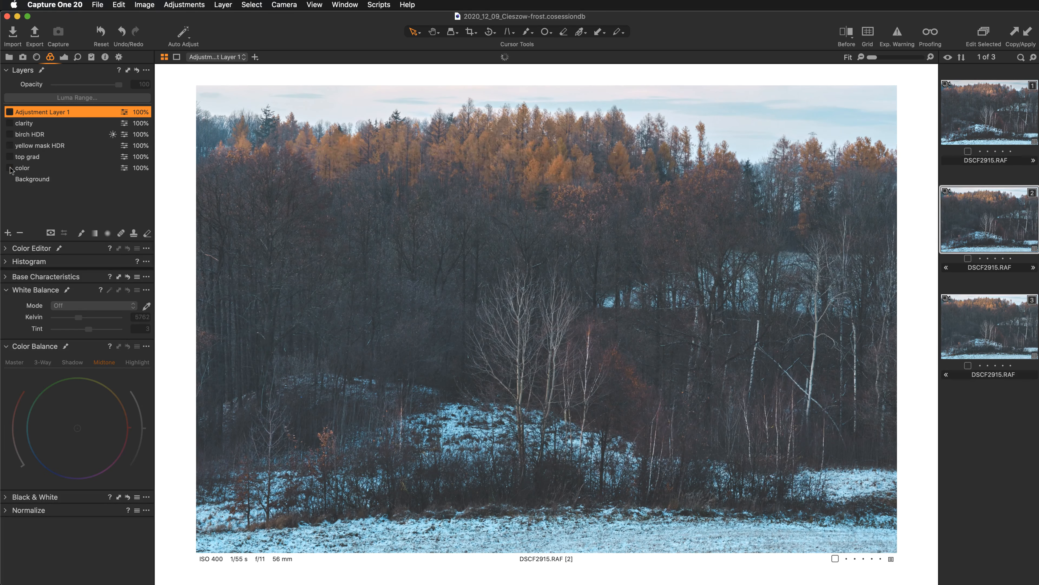
click(40, 180)
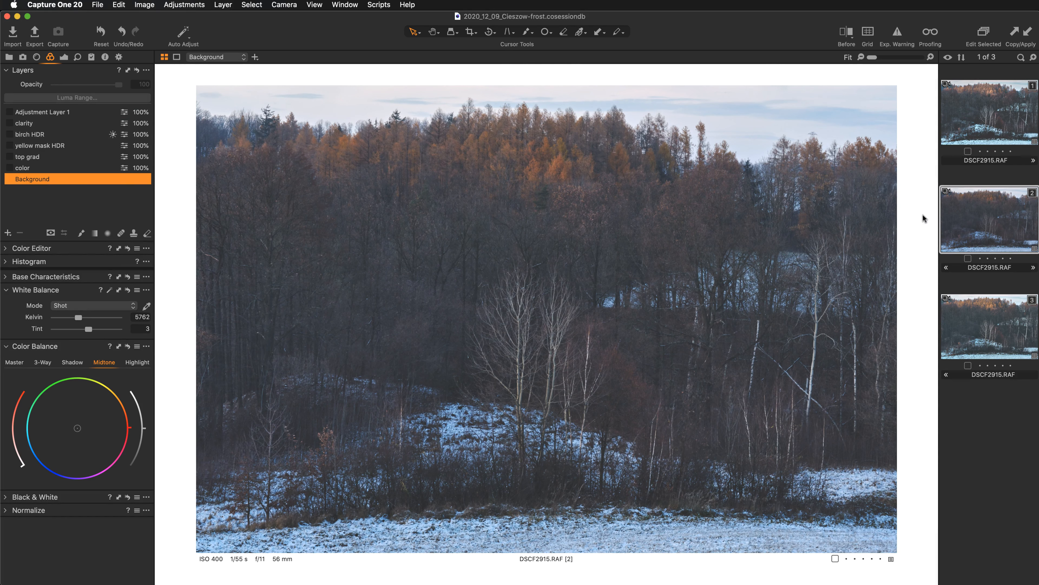
key(y)
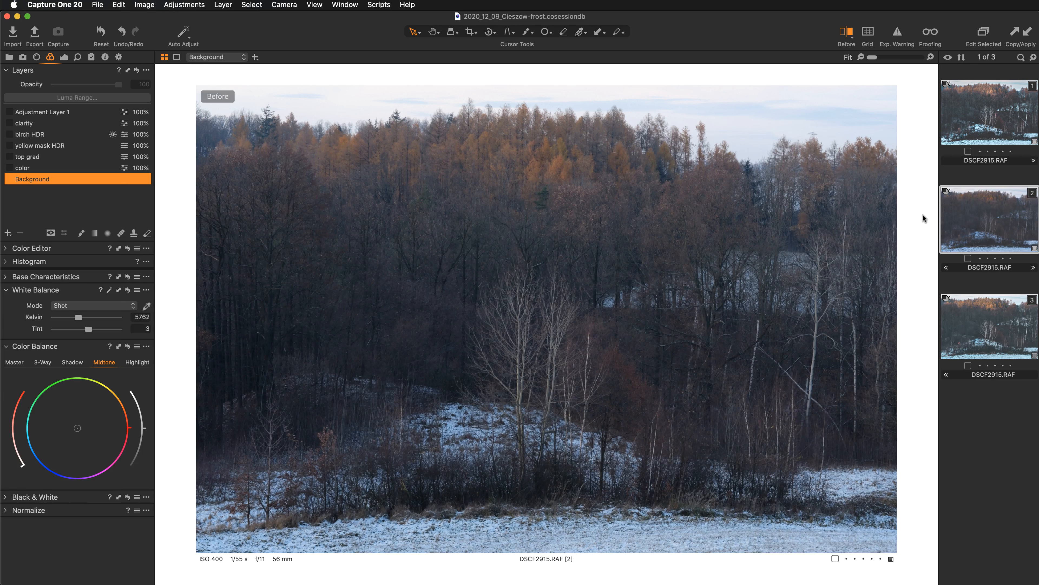
key(y)
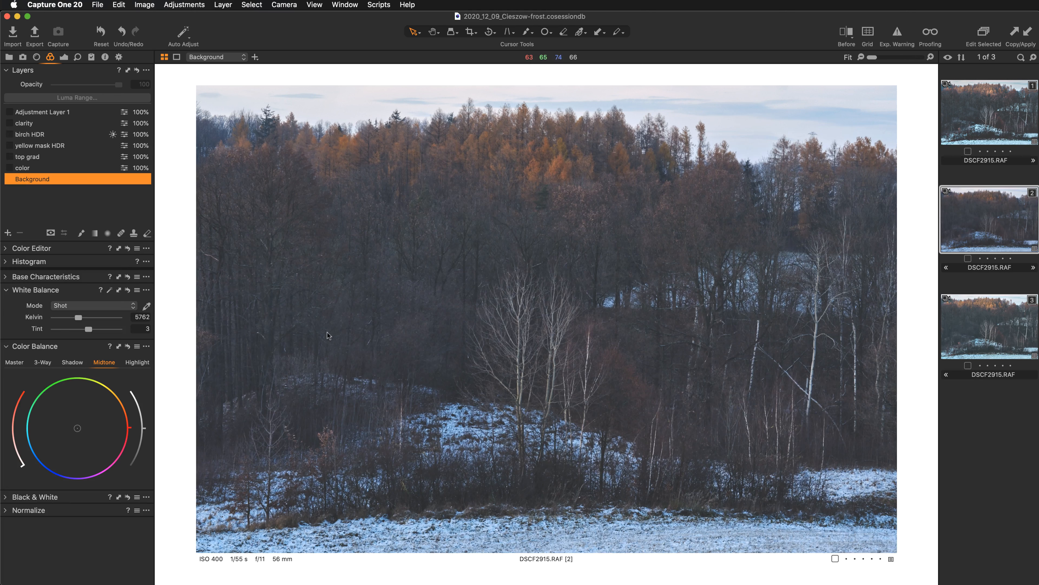
- Show the Background layer's Curve and compare the photo with the curve reset and restored
click(64, 56)
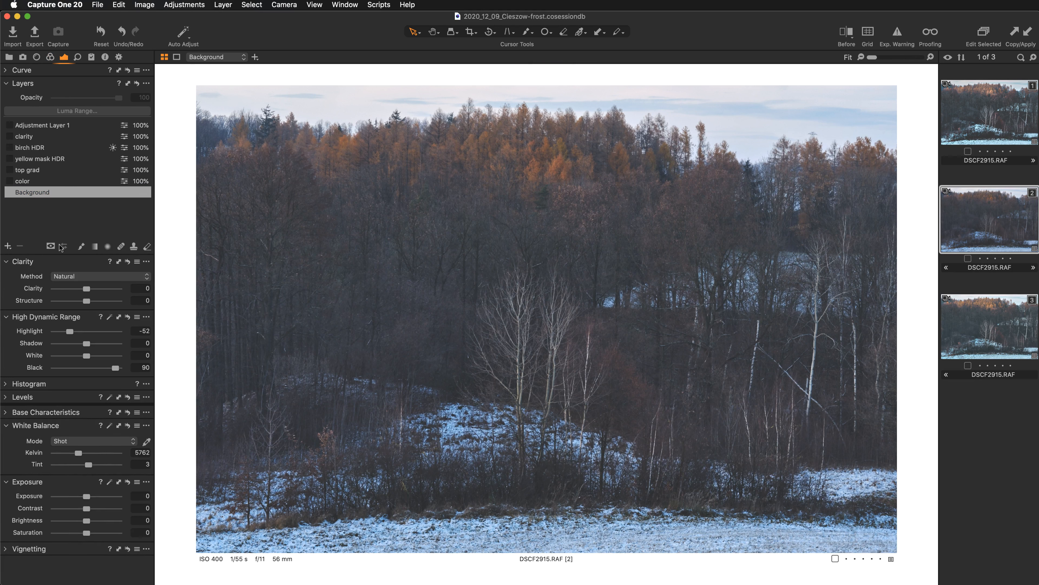
click(6, 71)
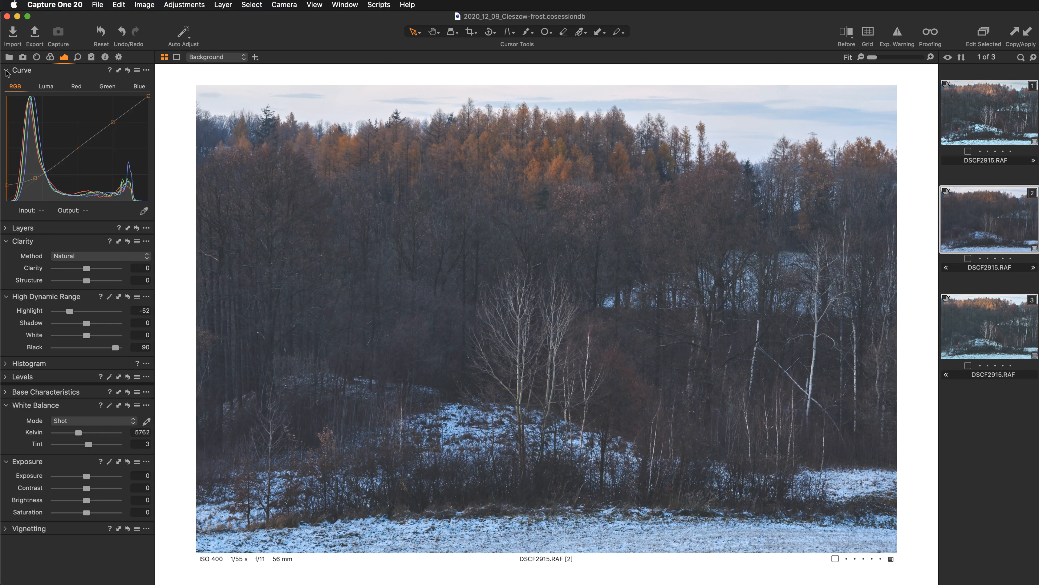
click(128, 71)
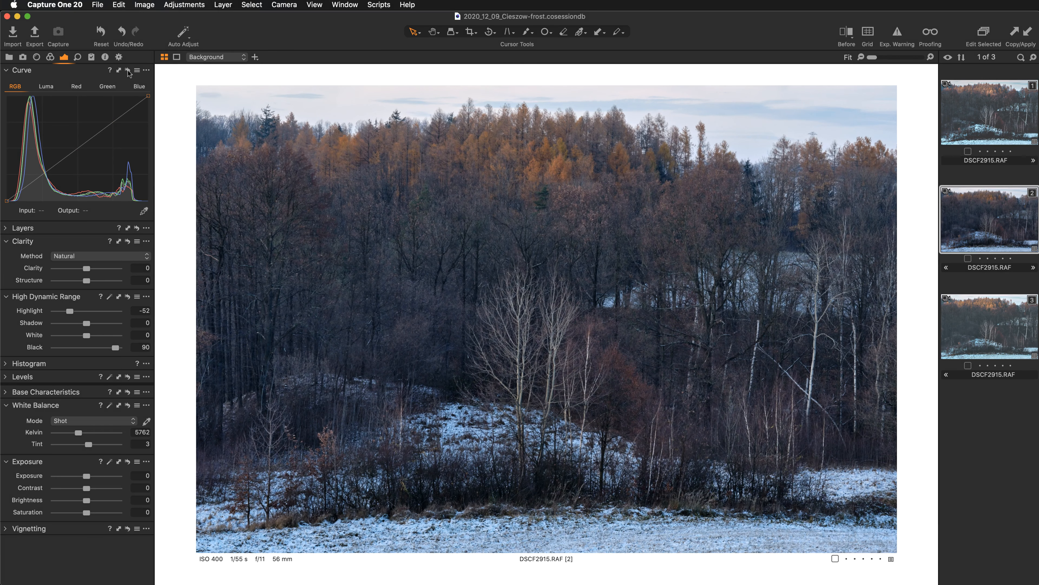
key(super+z)
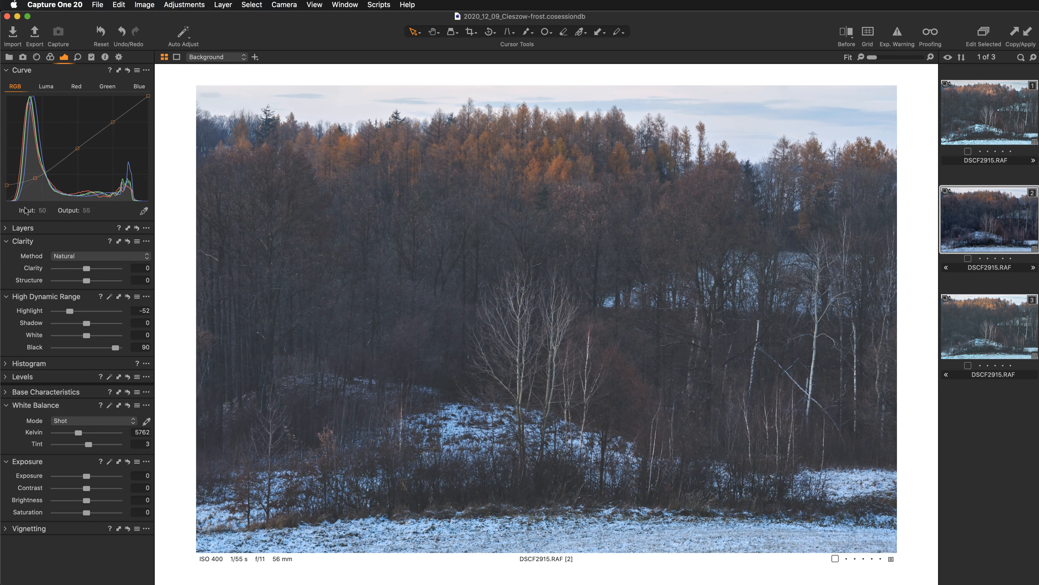
- Re-enable variant 2's color, top grad, yellow mask HDR and birch HDR layers one by one, toggling birch HDR to compare its effect
click(6, 231)
click(9, 181)
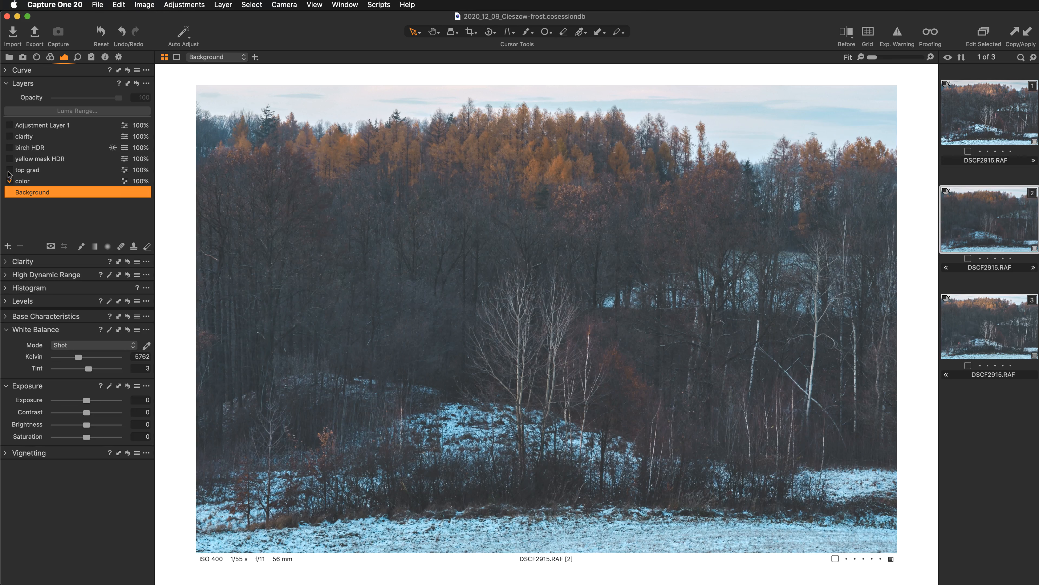
click(9, 170)
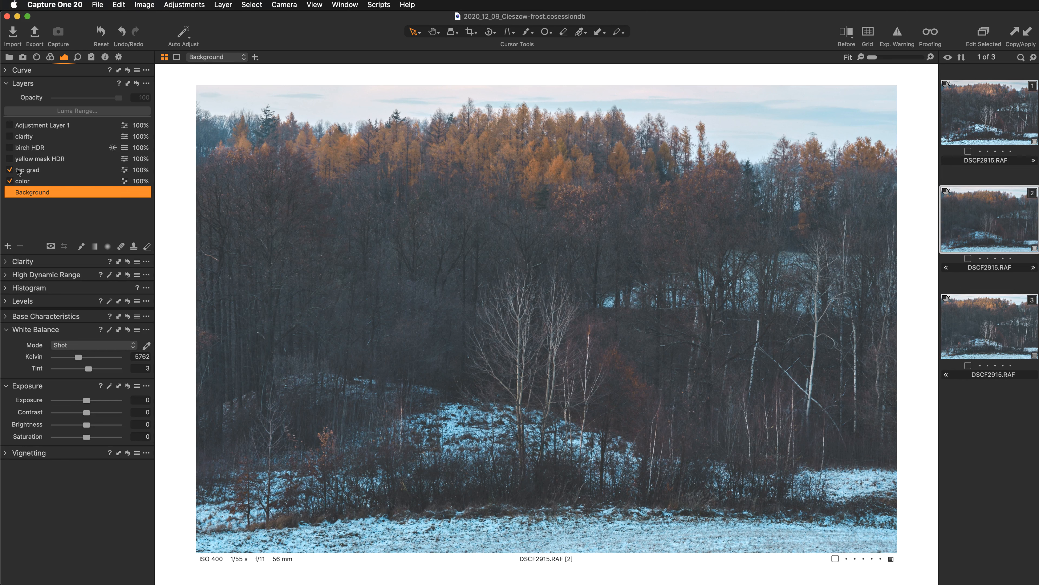
click(9, 159)
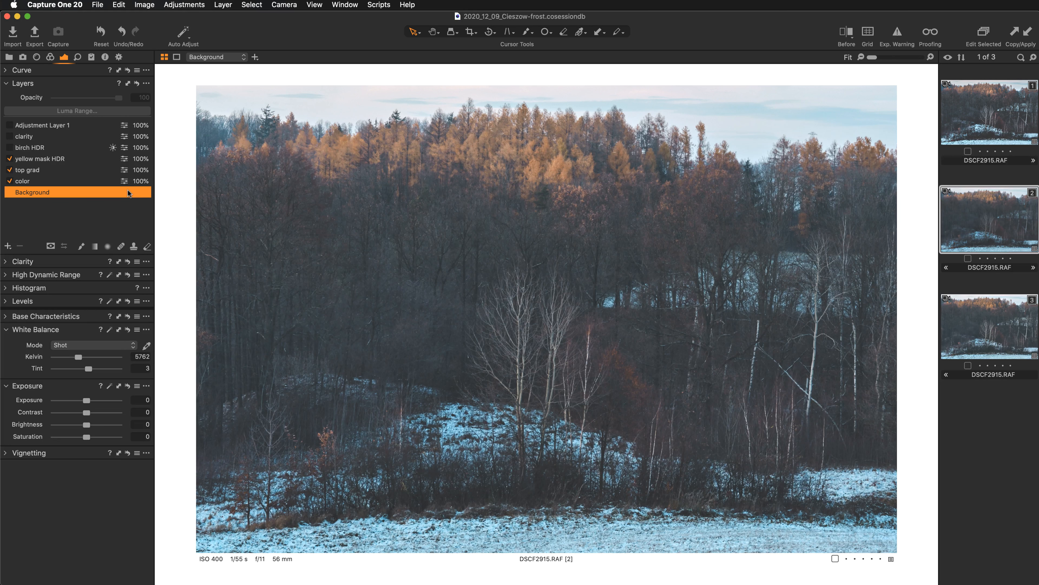
click(9, 149)
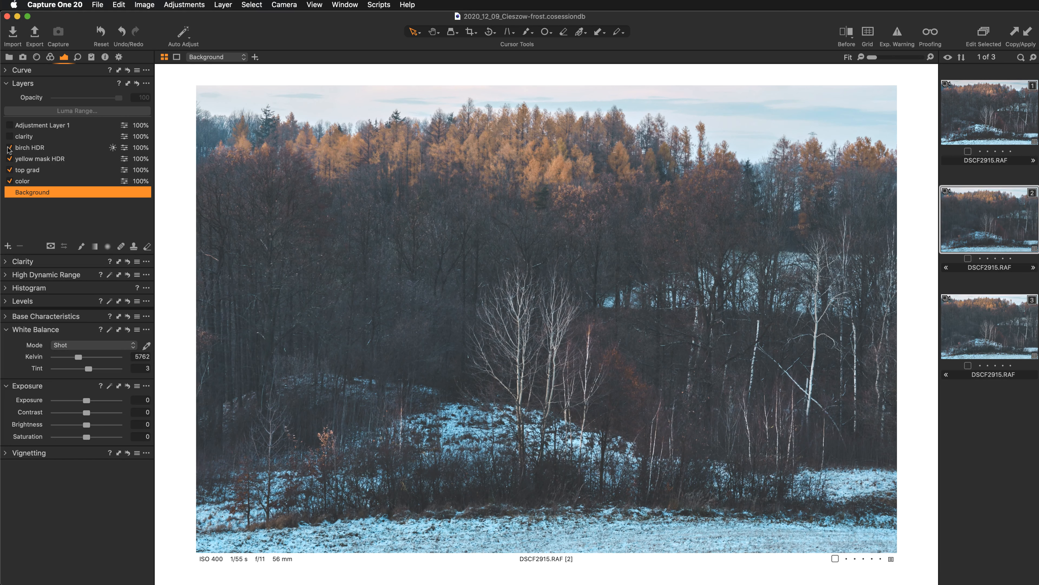
click(9, 148)
click(9, 147)
- Check the birch HDR layer's High Dynamic Range settings, rename the layer to "birch clarity" and show its Clarity settings
click(12, 150)
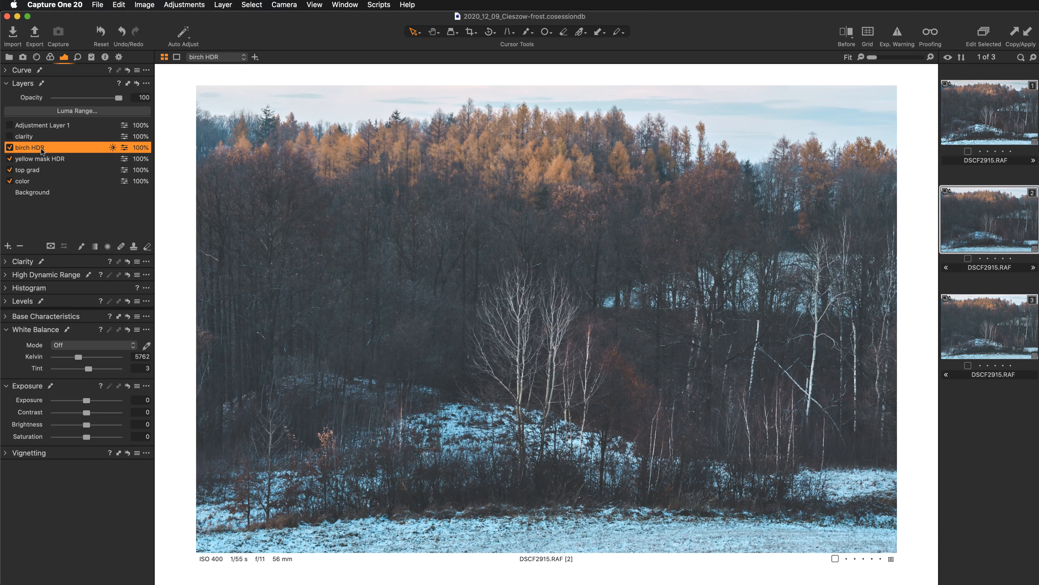
click(27, 277)
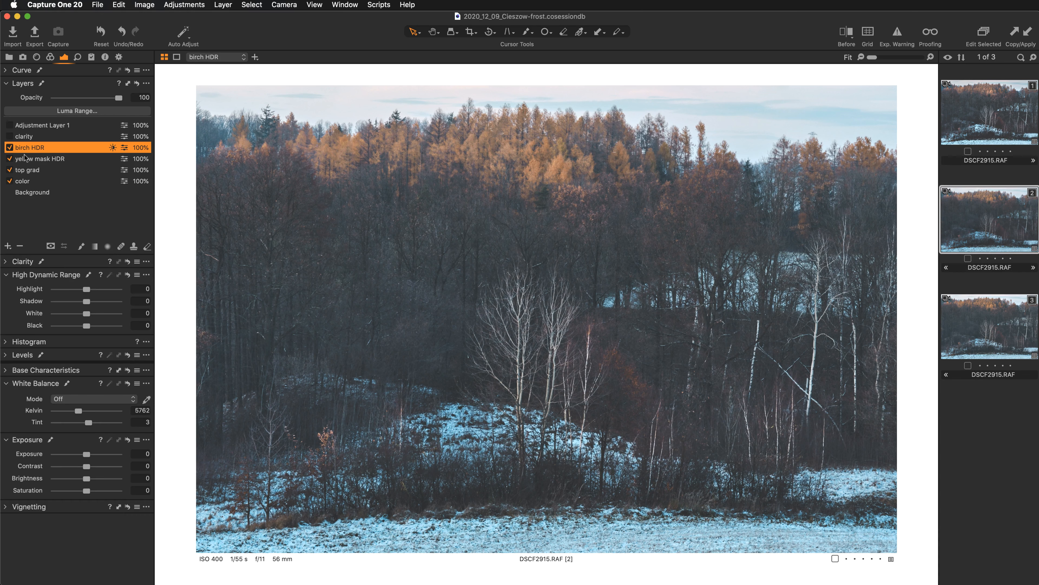
double_click(39, 147)
click(57, 150)
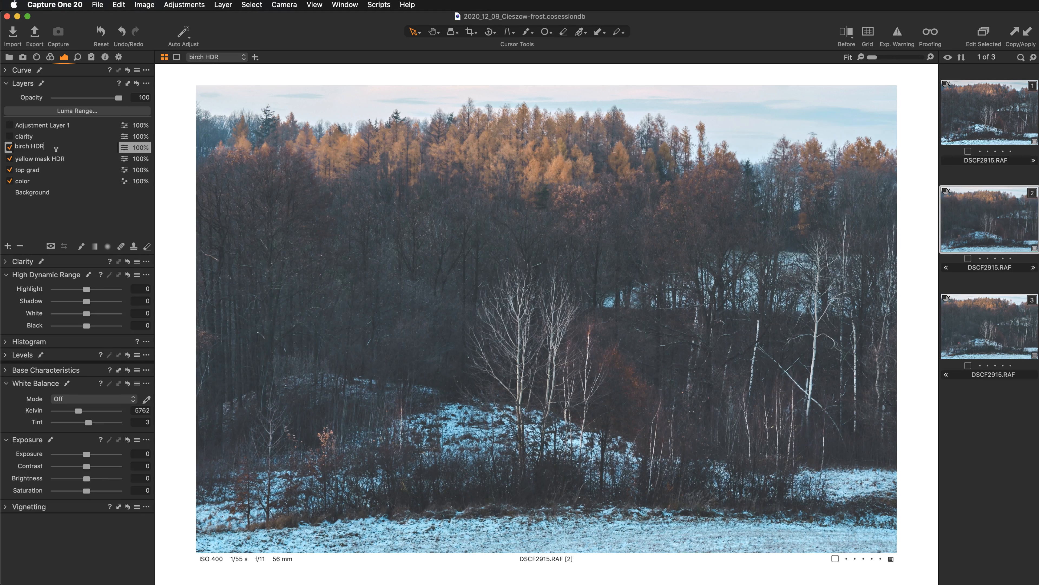
key(BackSpace)
key(BackSpace)
key(BackSpace)
text(clarity)
key(Return)
click(94, 263)
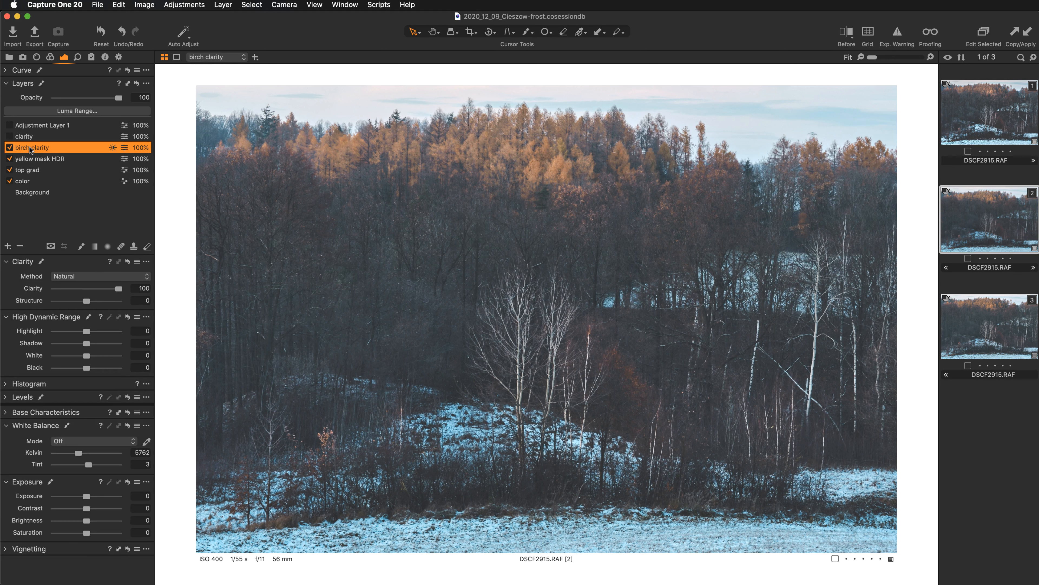
- Enable the clarity layer and delete Adjustment Layer 1 from variant 2
click(9, 137)
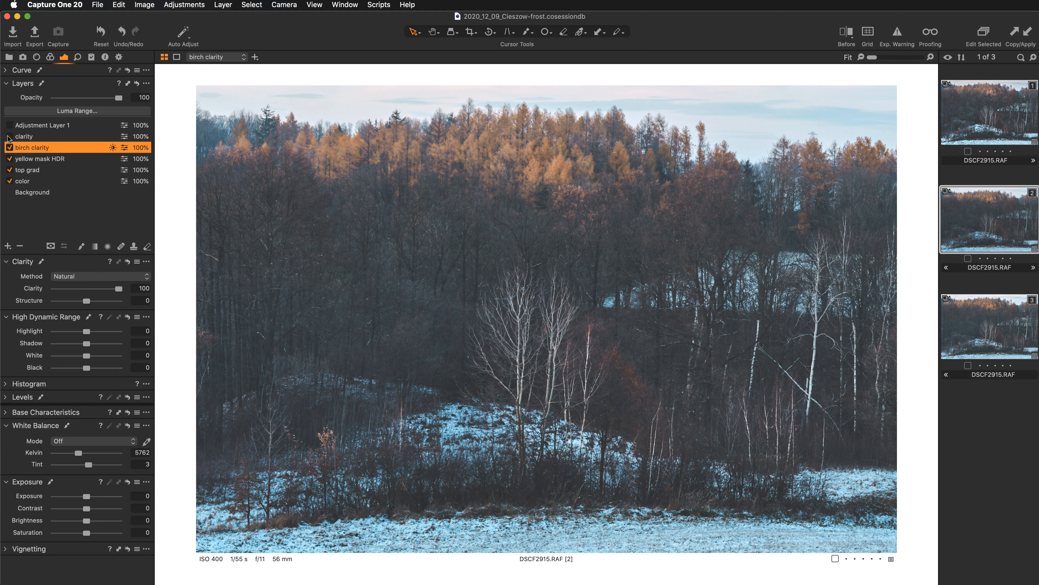
click(49, 137)
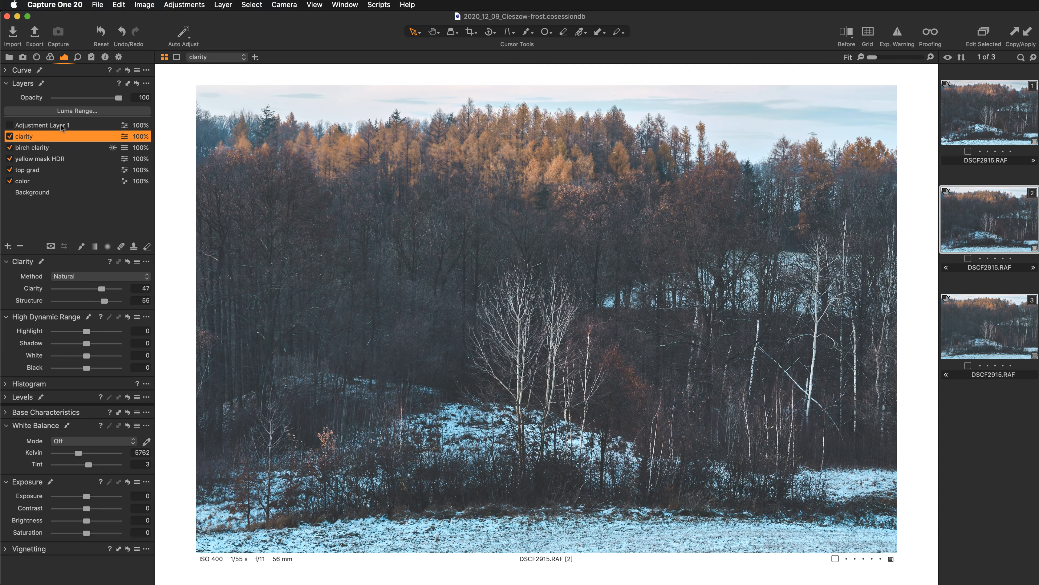
click(22, 126)
click(9, 125)
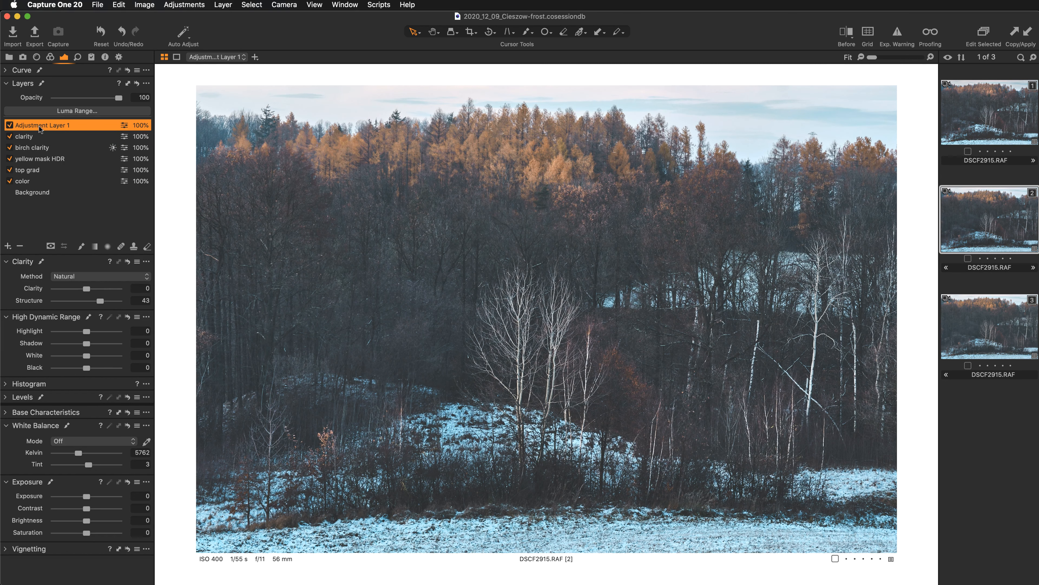
key(BackSpace)
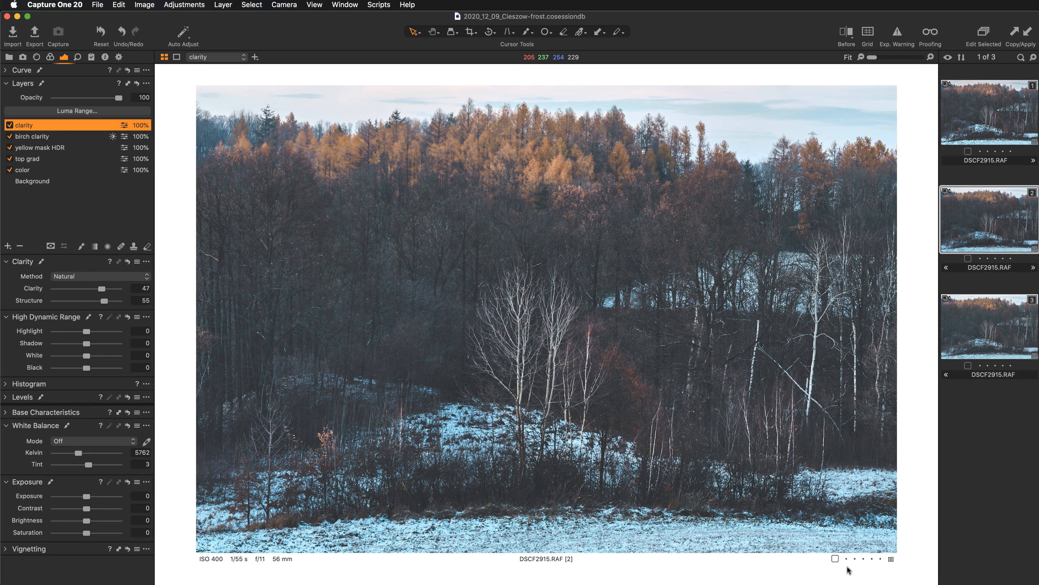
- Compare the fully layered edit of variant 2 with the Before view
key(y)
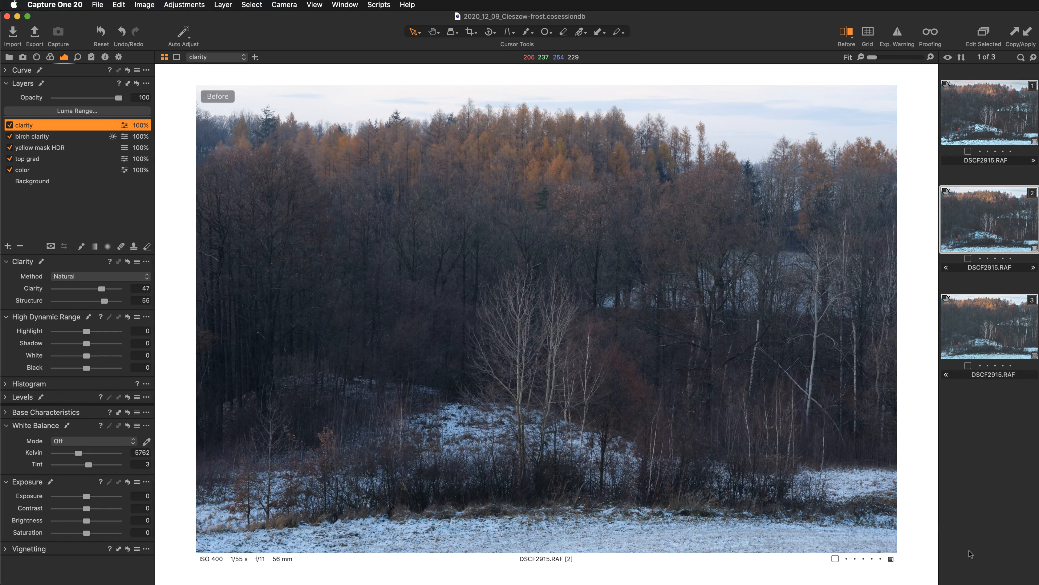
key(y)
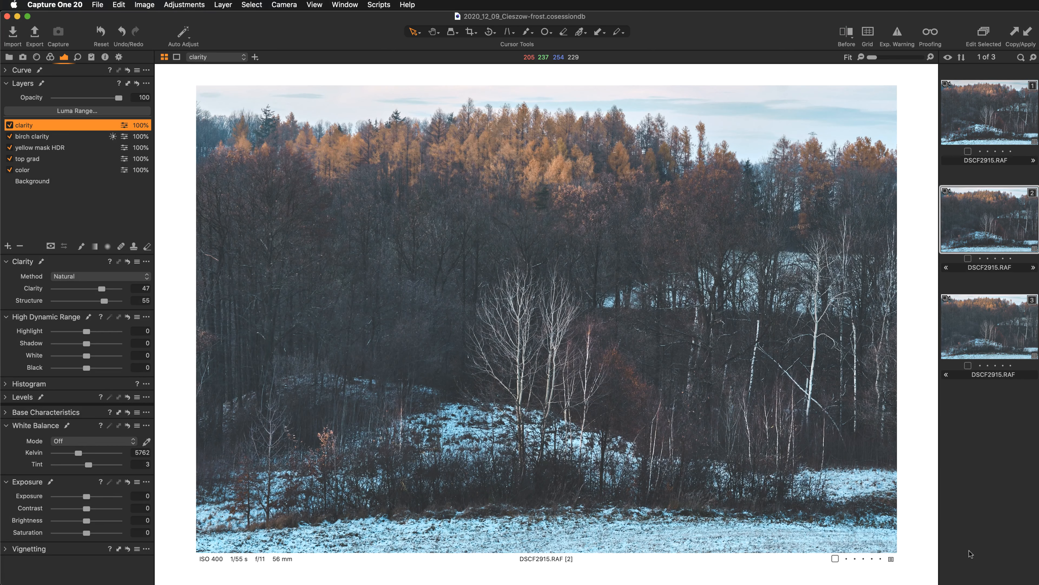